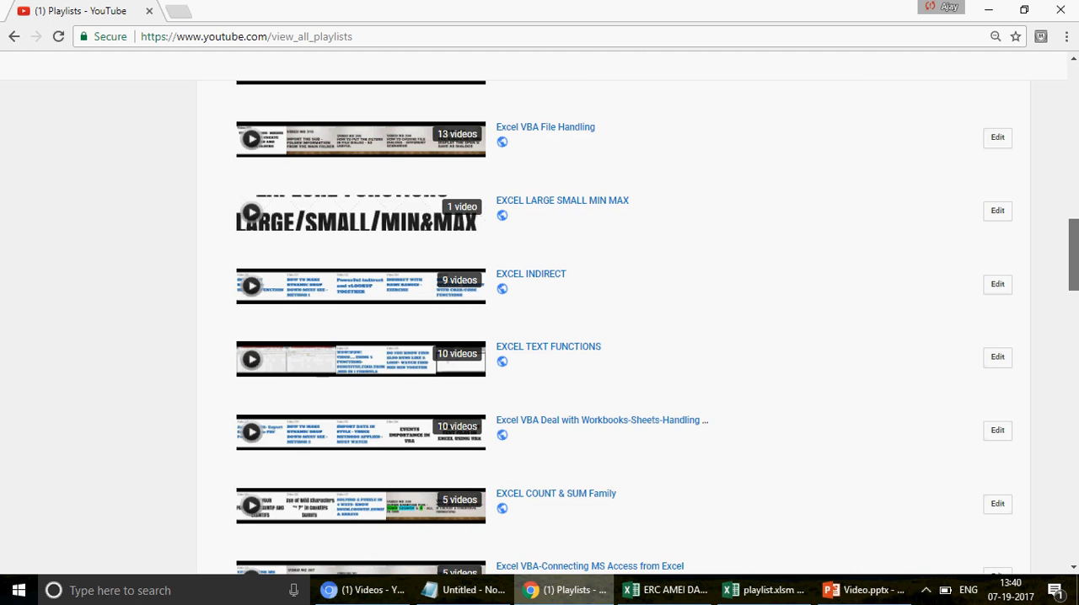
# Step: Switch to the playlist.xlsm workbook in Excel and review the EXCEL VBA, EXCEL, ACCESS FRONT END and ACCESS VBA columns on Sheet2
pyautogui.click(769, 594)
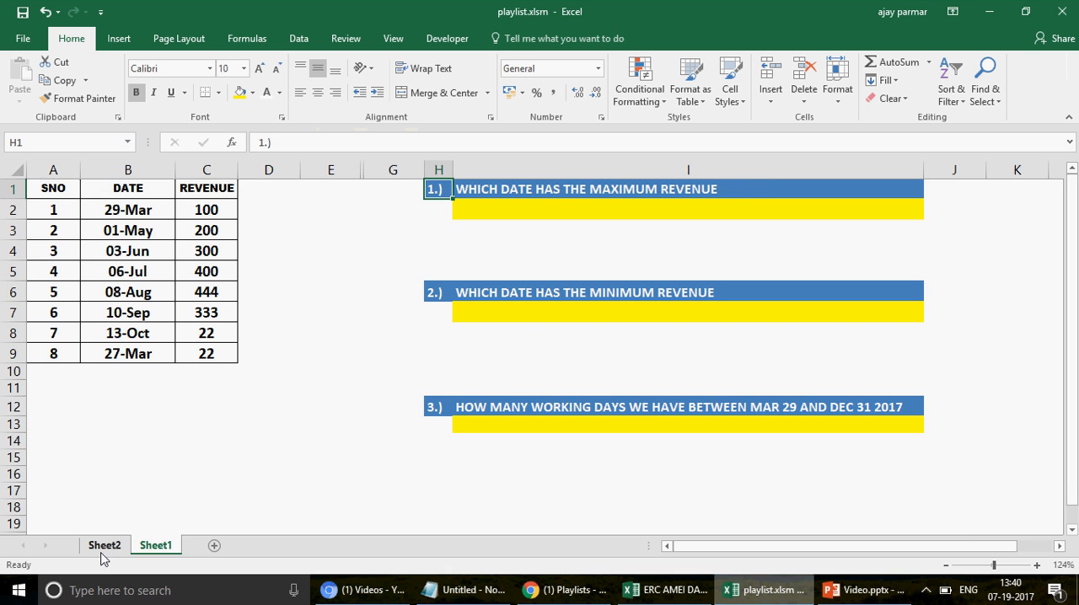
pyautogui.click(104, 548)
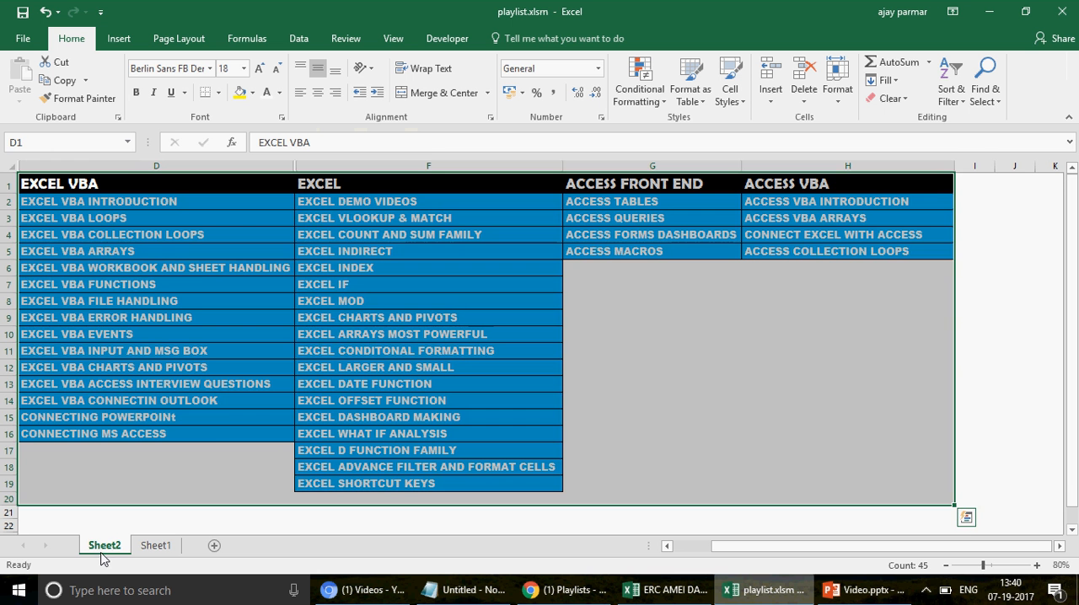
pyautogui.click(122, 180)
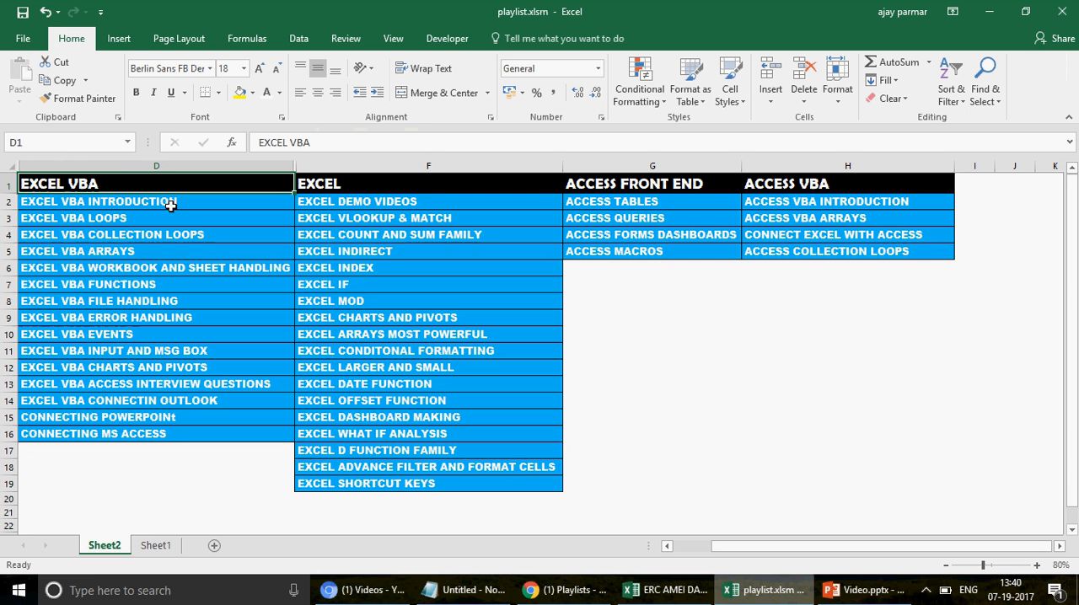
pyautogui.click(162, 166)
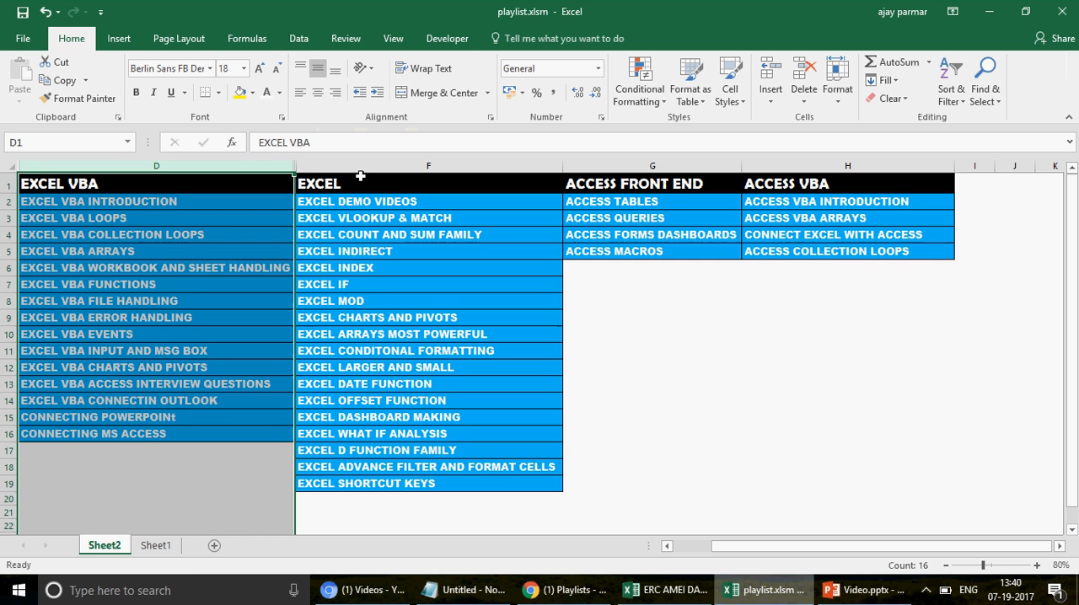
pyautogui.keyDown('ctrl'); pyautogui.click(425, 164); pyautogui.keyUp('ctrl')
pyautogui.click(426, 164)
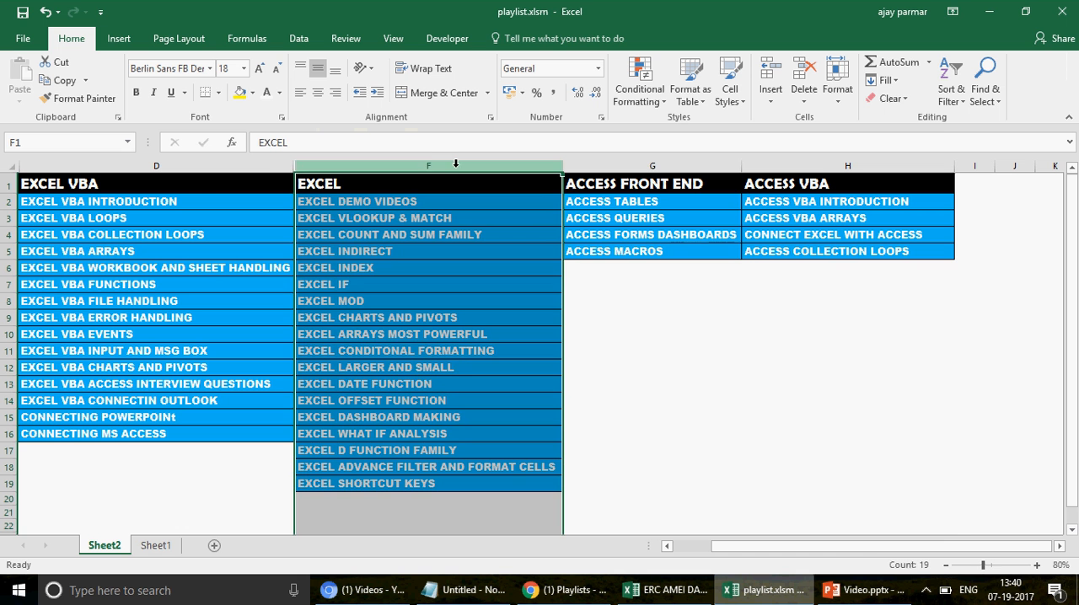
pyautogui.click(638, 166)
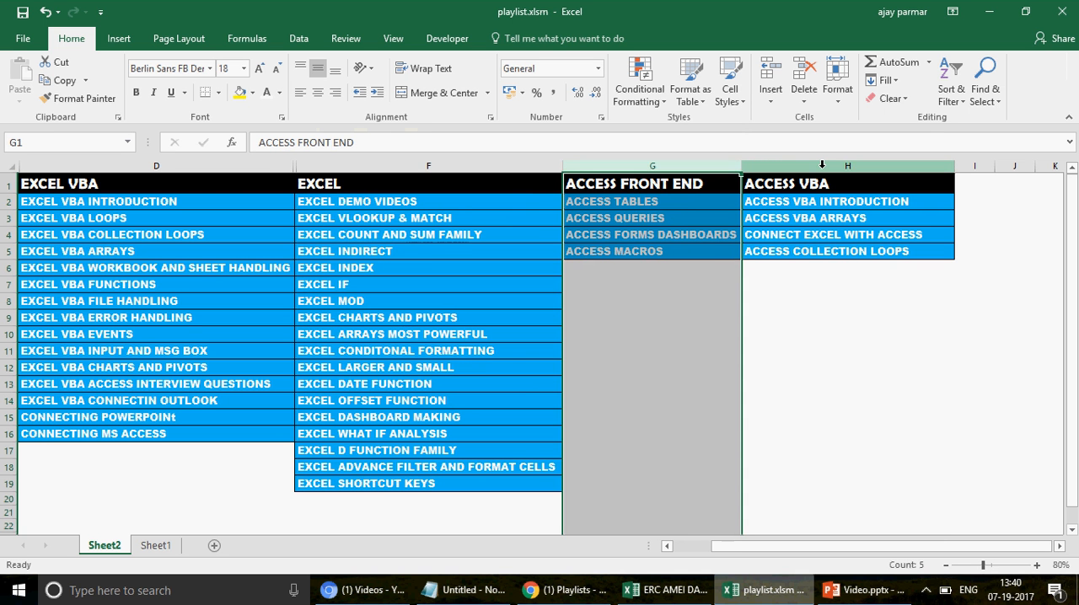
pyautogui.click(822, 165)
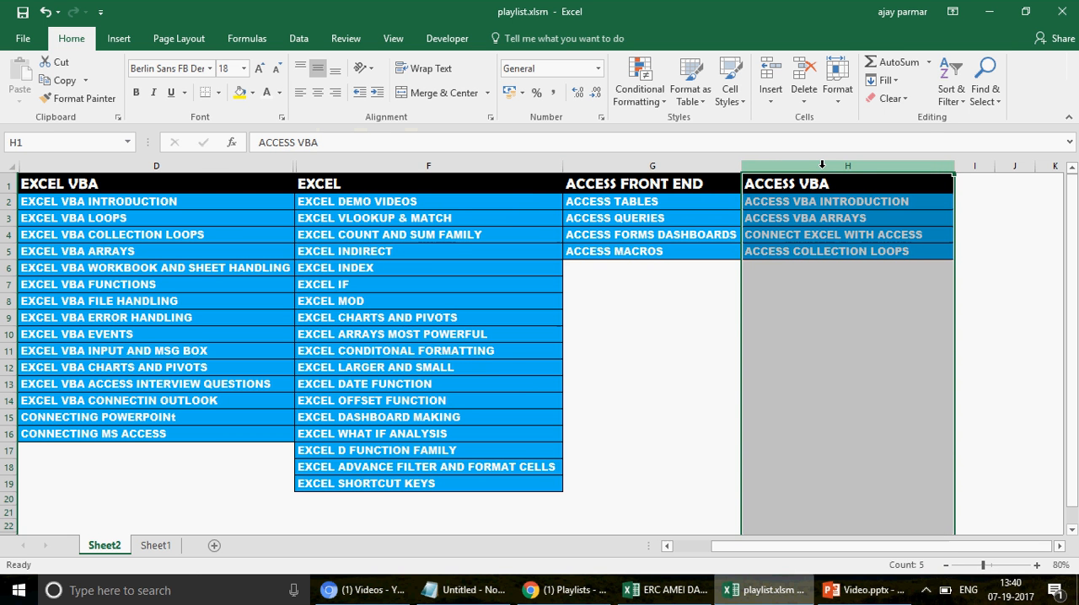
# Step: Review the individual topics in the EXCEL column, including INDIRECT, D function family, INDEX and DATE function
pyautogui.click(432, 251)
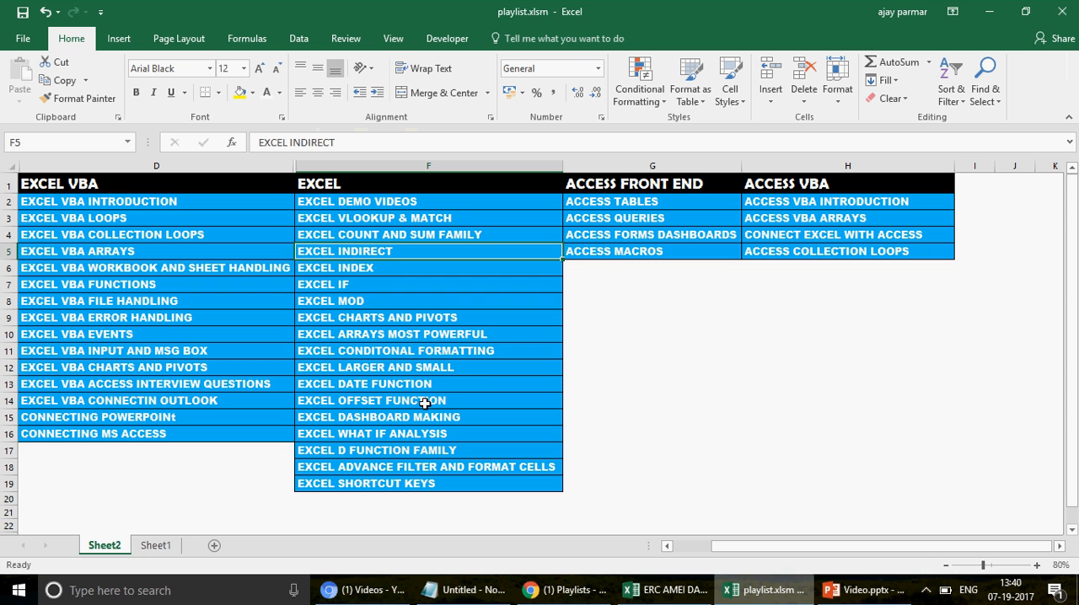
pyautogui.click(380, 451)
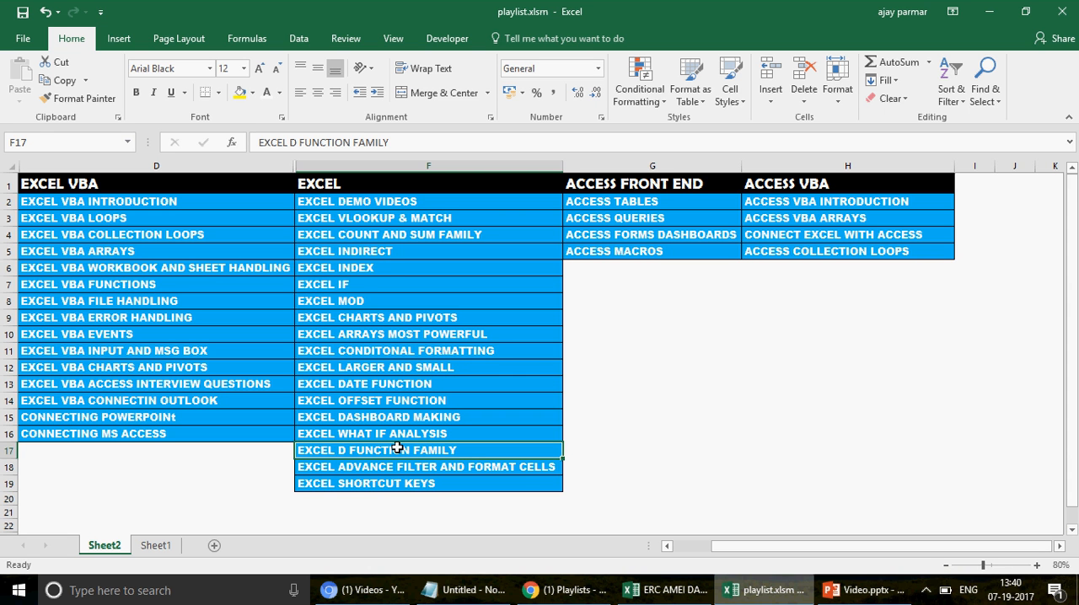
pyautogui.click(381, 268)
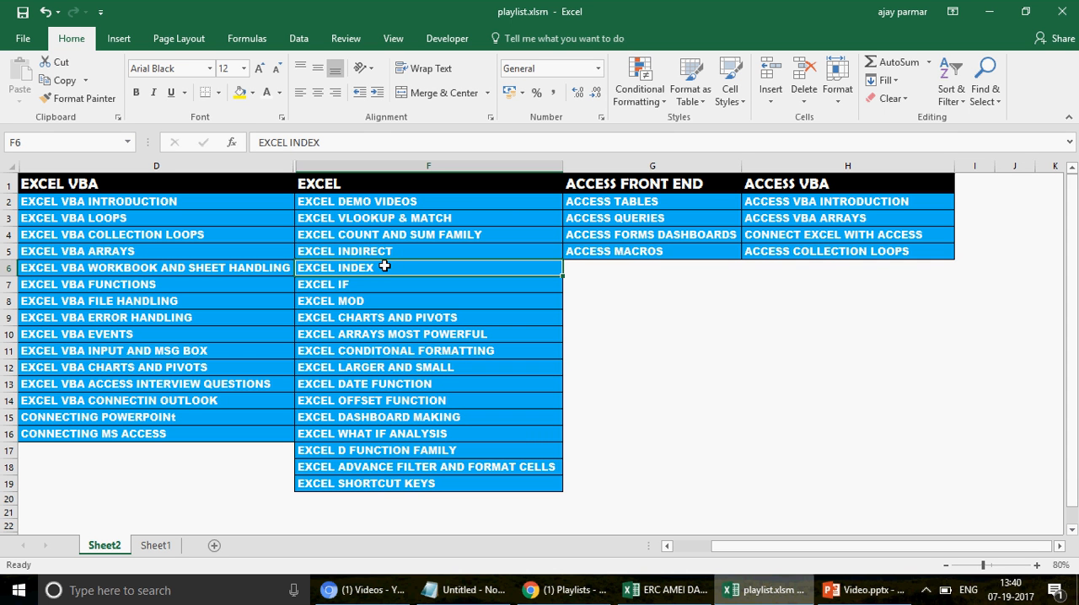
pyautogui.click(404, 385)
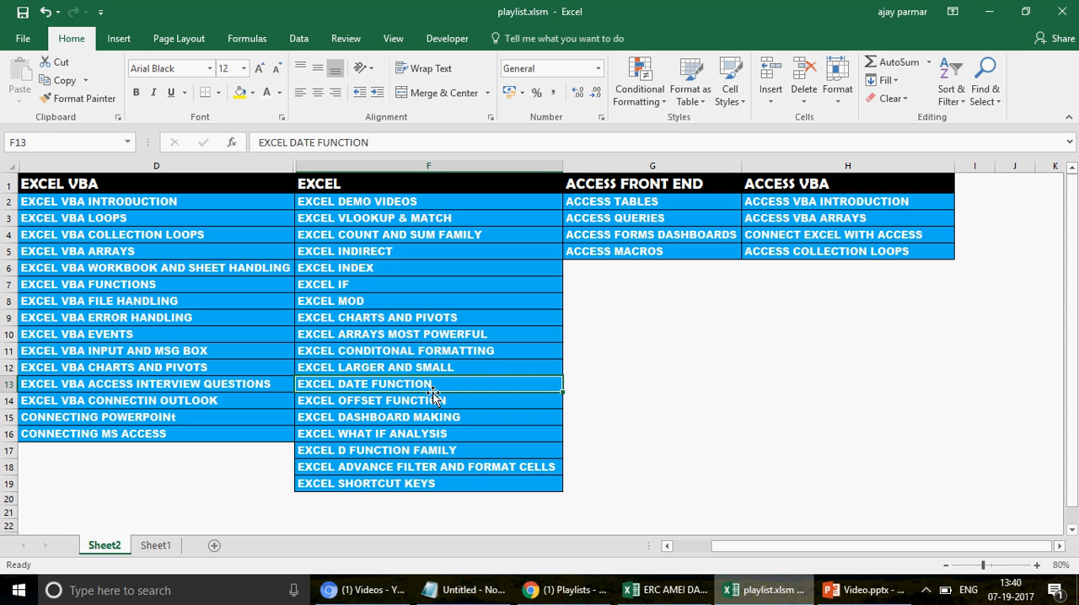
# Step: Correct the topic in cell F12 of Sheet2 to read EXCEL LARGE AND SMALL
pyautogui.click(397, 369)
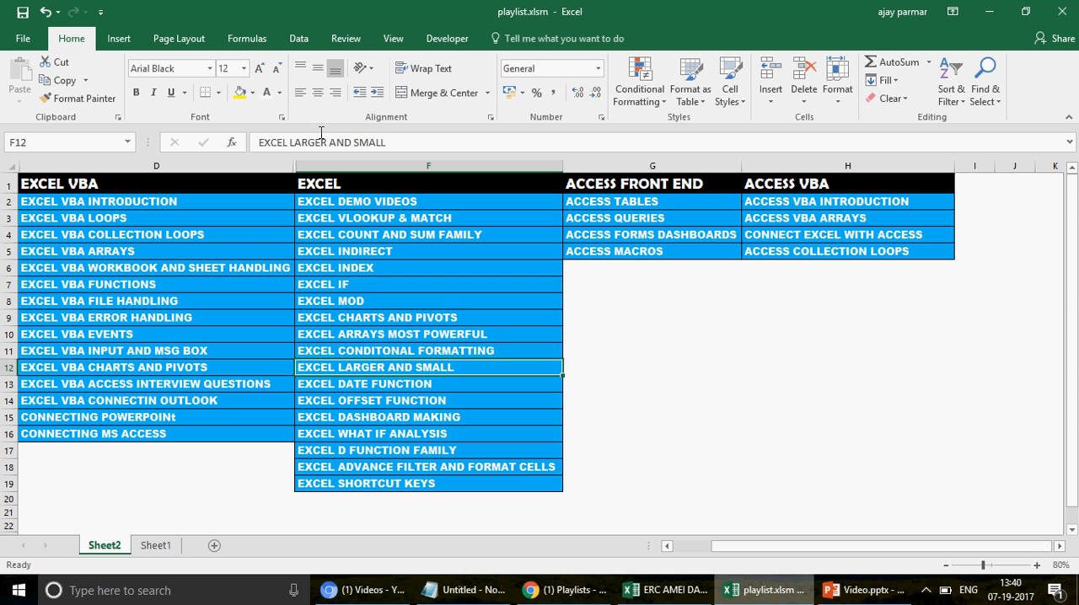
pyautogui.click(330, 143)
pyautogui.press('Delete')
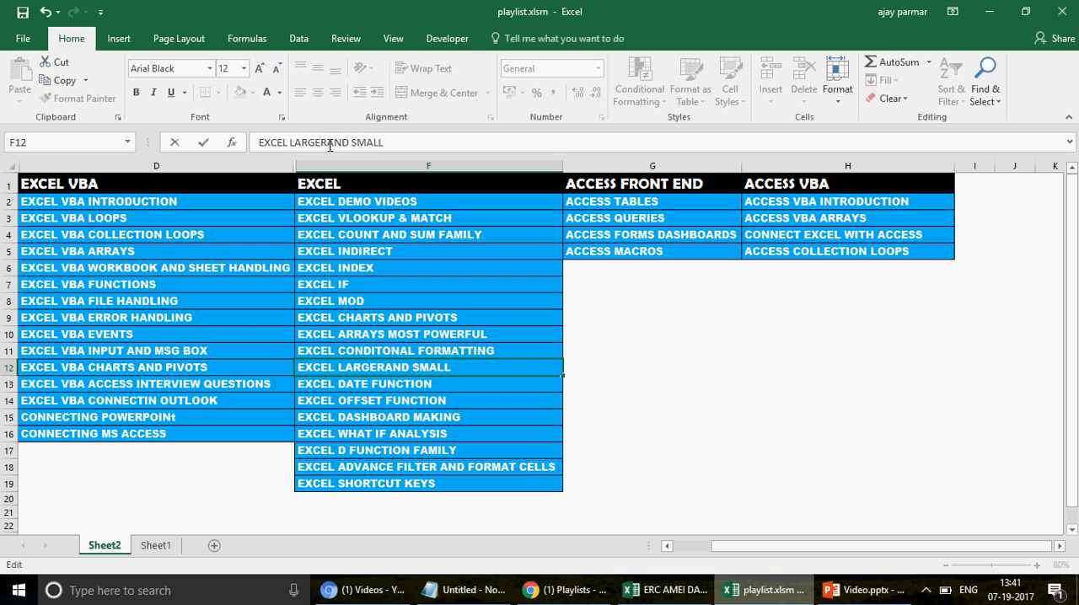
pyautogui.press('BackSpace')
pyautogui.press('Return')
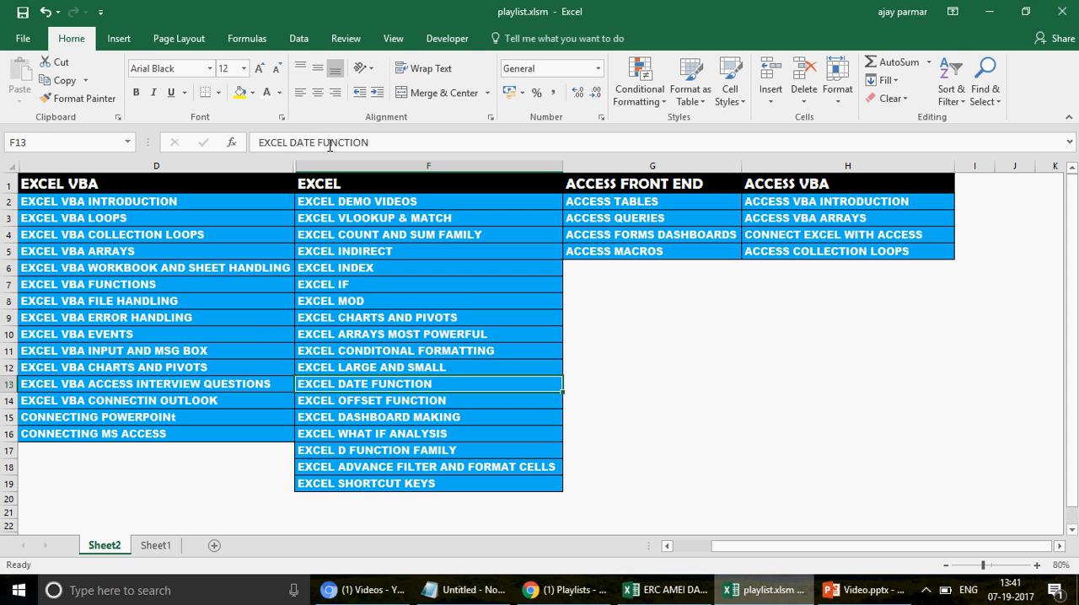
pyautogui.click(387, 365)
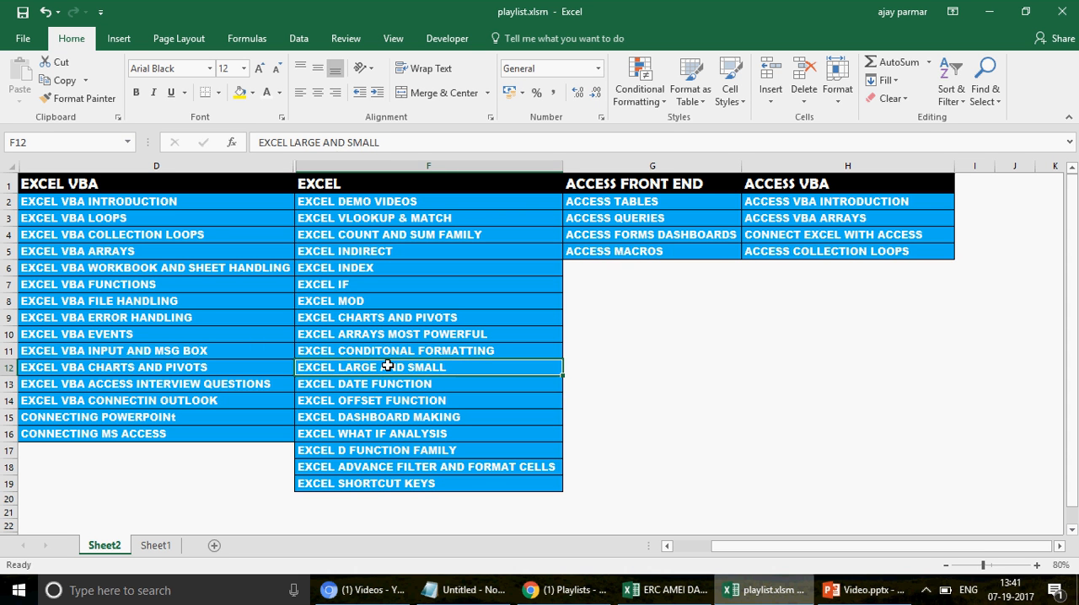
# Step: Open Sheet1 and review the SNO, DATE and REVENUE table in A1:C9 and the answer cell for the first question
pyautogui.click(156, 548)
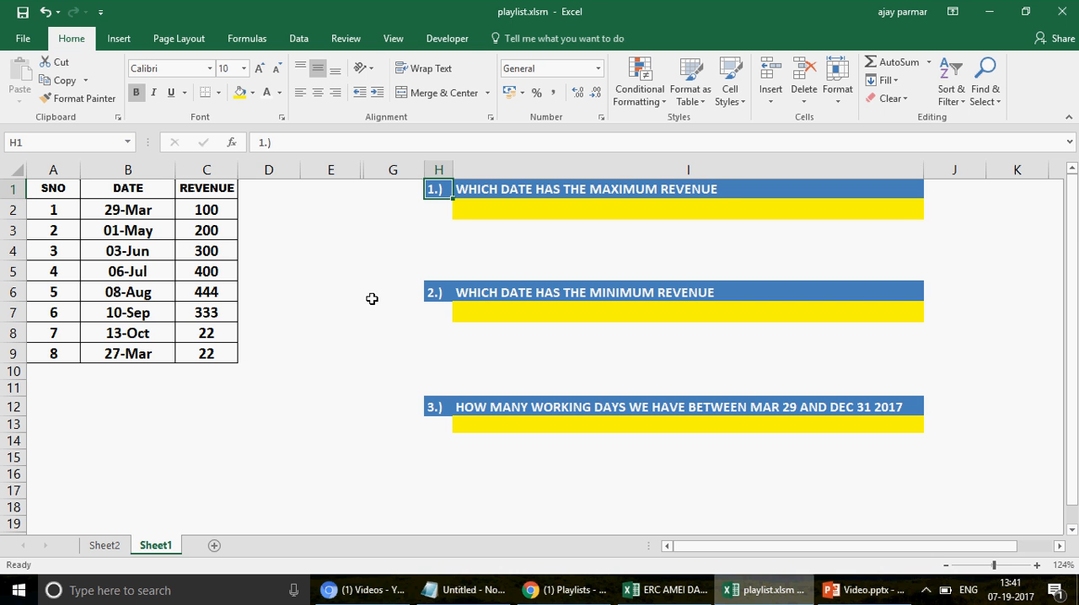
pyautogui.click(596, 208)
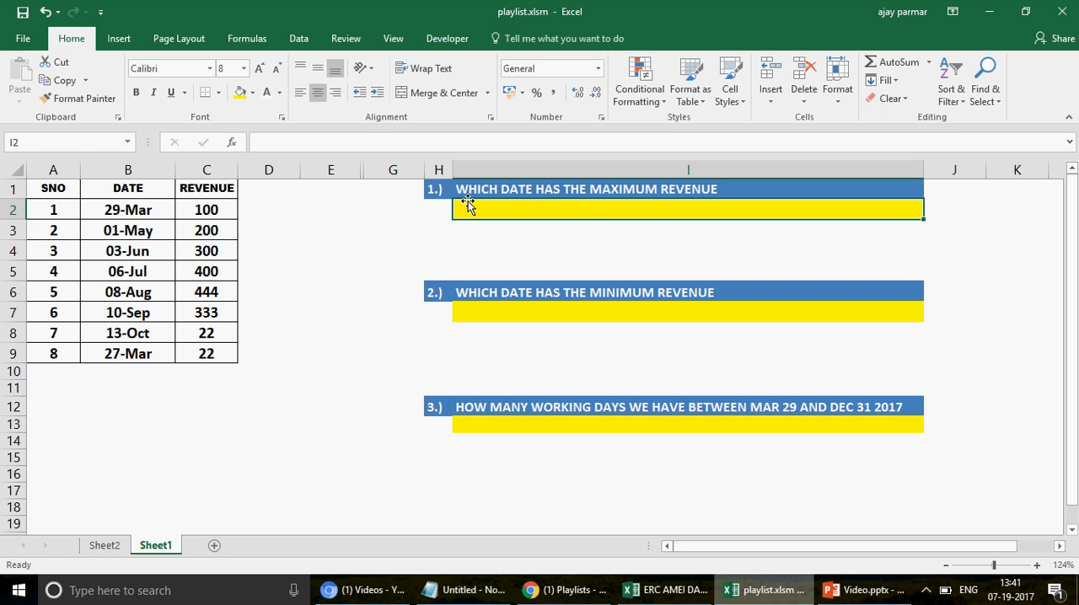
pyautogui.click(59, 189)
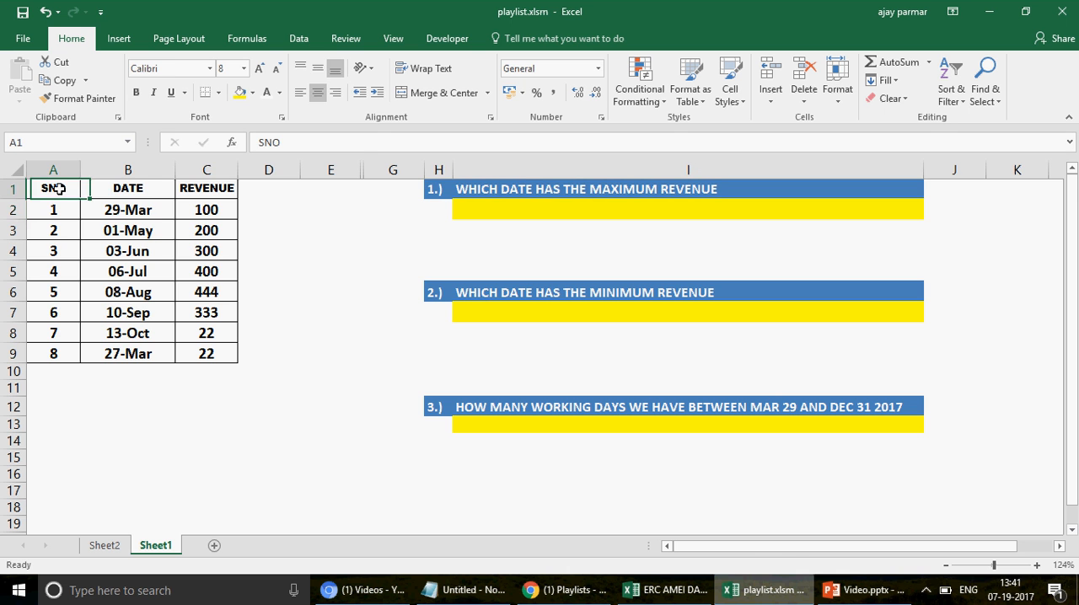
pyautogui.moveTo(59, 189); pyautogui.dragTo(209, 360)
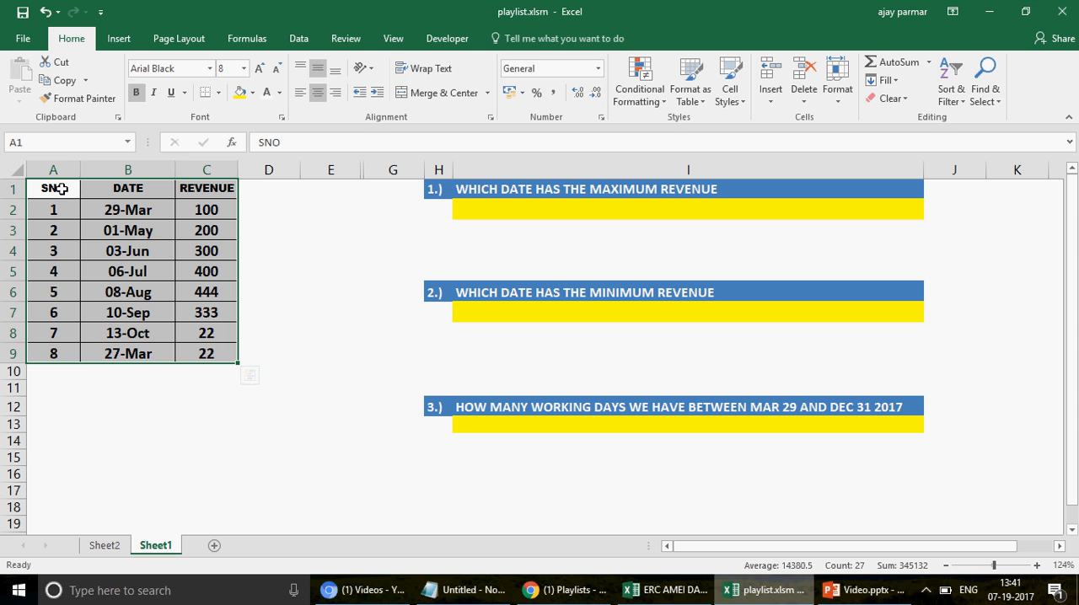
pyautogui.click(61, 188)
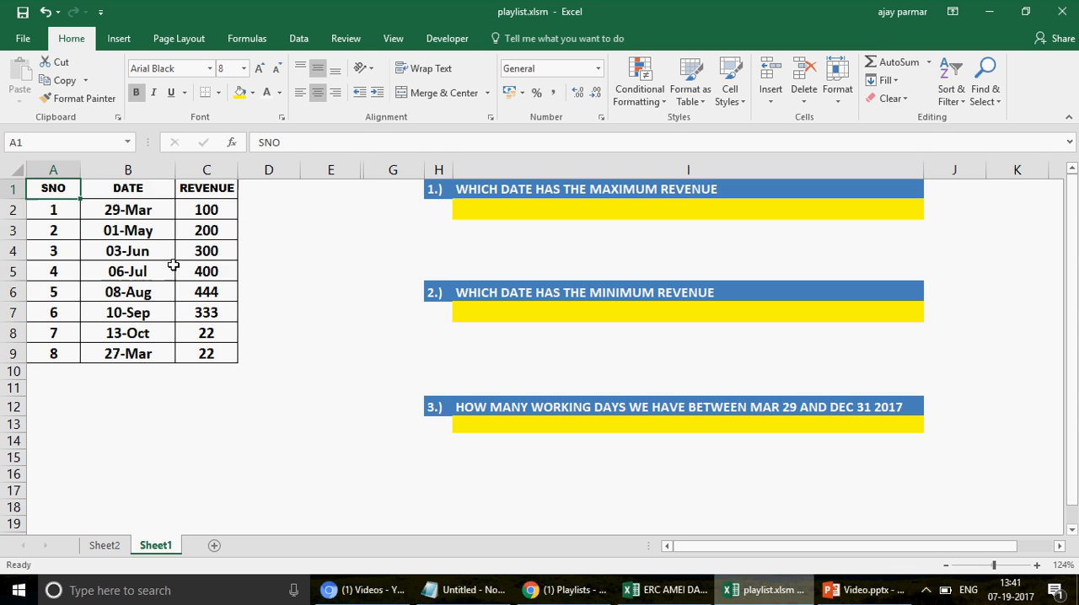
pyautogui.keyDown('shift'); pyautogui.click(215, 355); pyautogui.keyUp('shift')
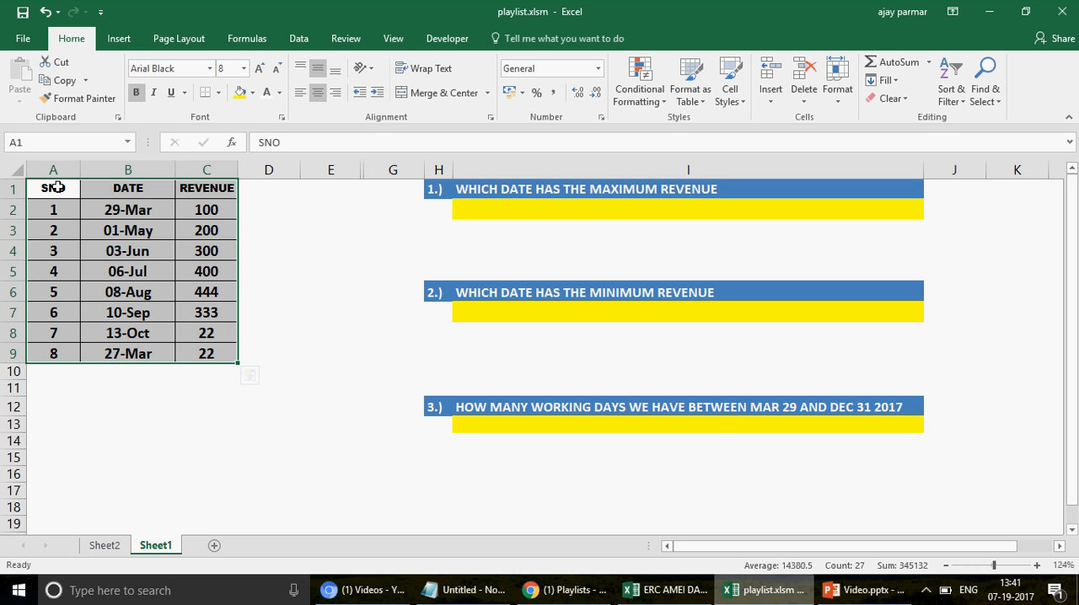
pyautogui.click(127, 188)
pyautogui.click(210, 191)
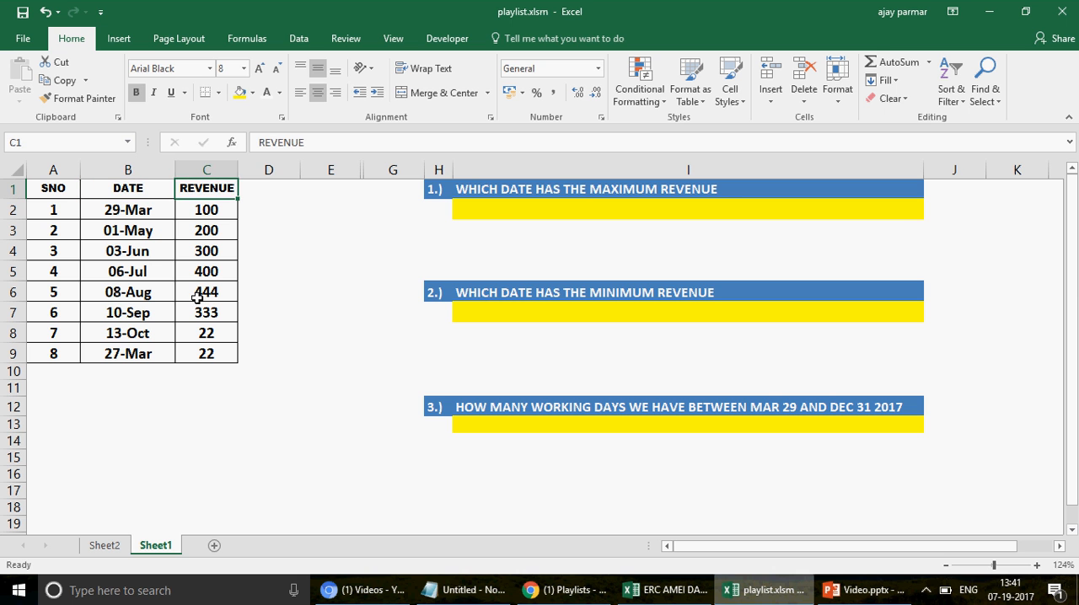
# Step: Examine the revenue values in C2:C9 alongside their dates with regard to the maximum-revenue question
pyautogui.click(532, 212)
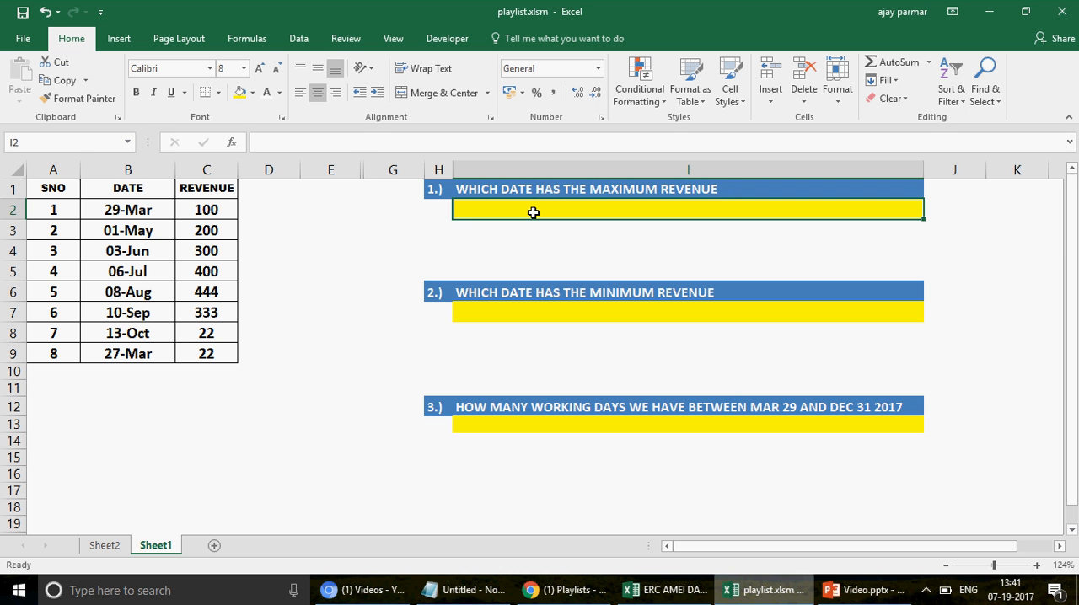
pyautogui.click(204, 192)
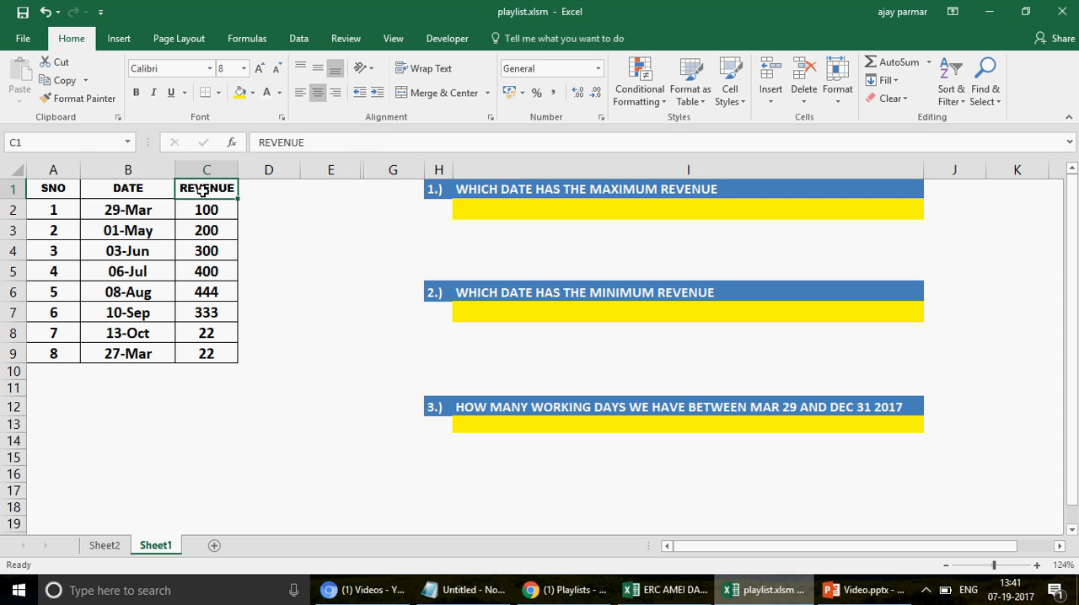
pyautogui.click(212, 210)
pyautogui.moveTo(211, 210); pyautogui.dragTo(219, 356)
pyautogui.click(149, 209)
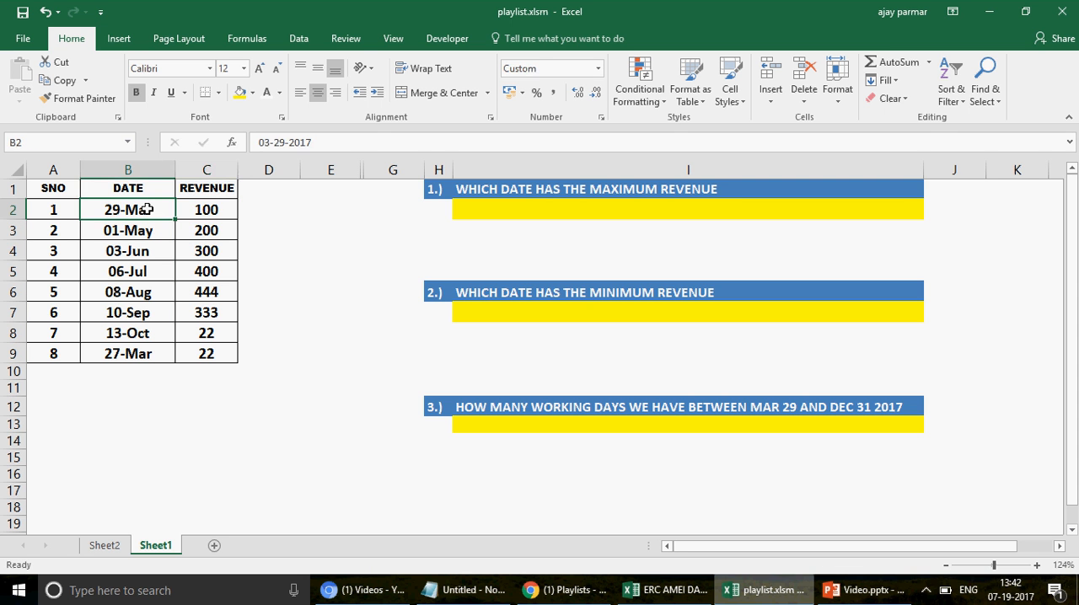
pyautogui.press('Right')
pyautogui.press('Down')
pyautogui.press('Down')
pyautogui.press('Down')
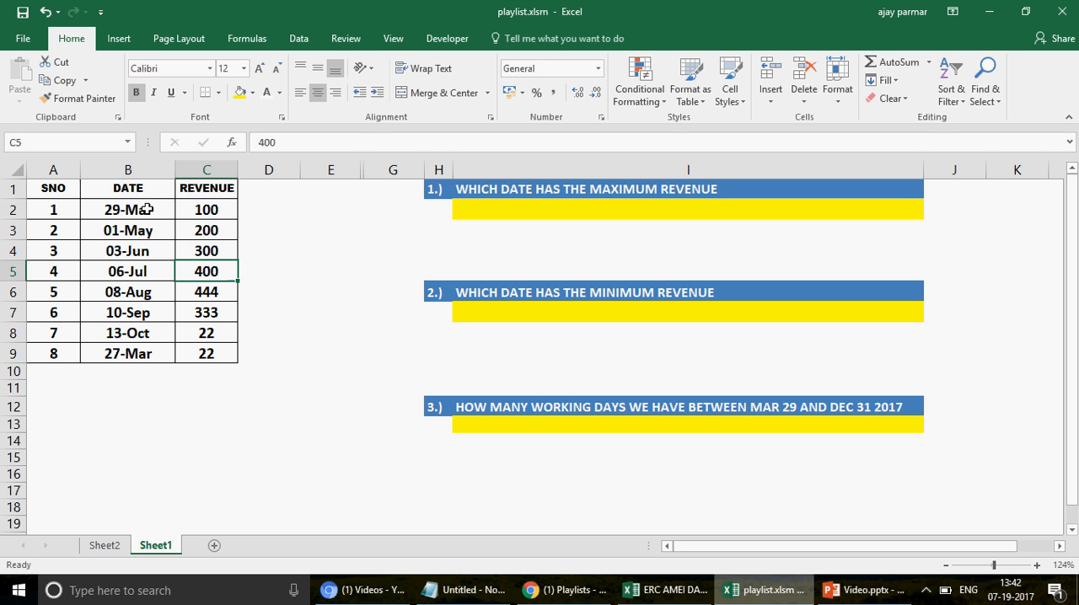
pyautogui.press('Left')
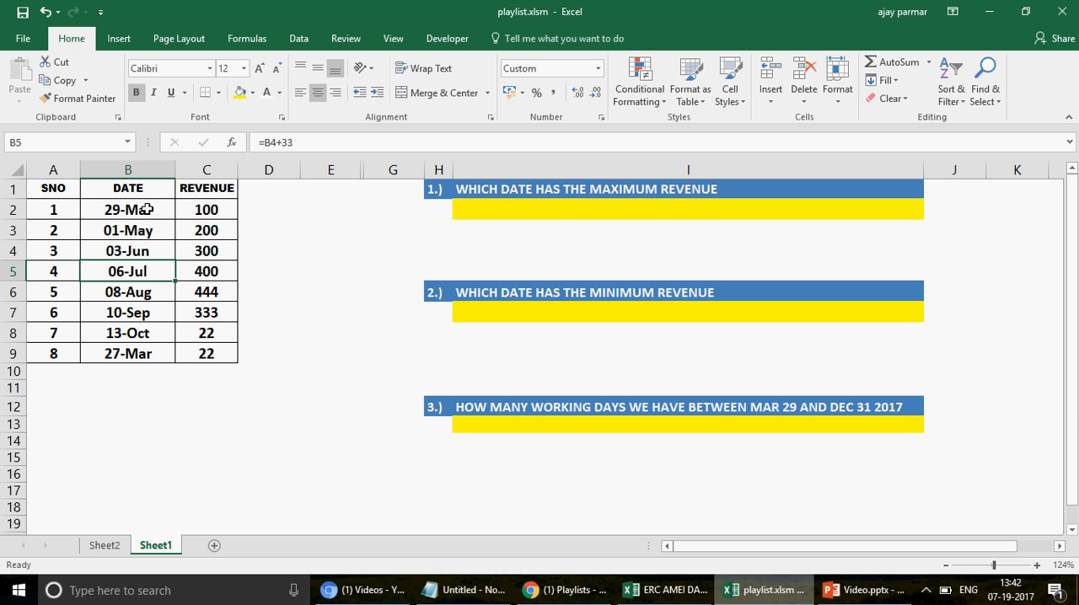
# Step: Check the date and revenue in row 6 against the maximum-revenue question and the full revenue range C2:C9
pyautogui.click(216, 291)
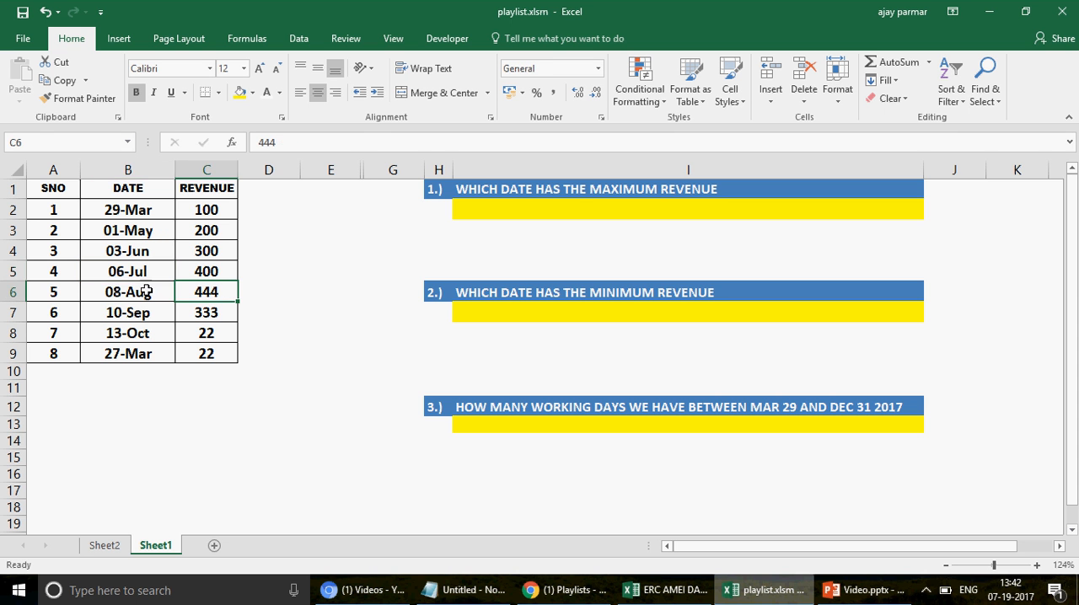
pyautogui.click(147, 291)
pyautogui.click(194, 292)
pyautogui.click(511, 213)
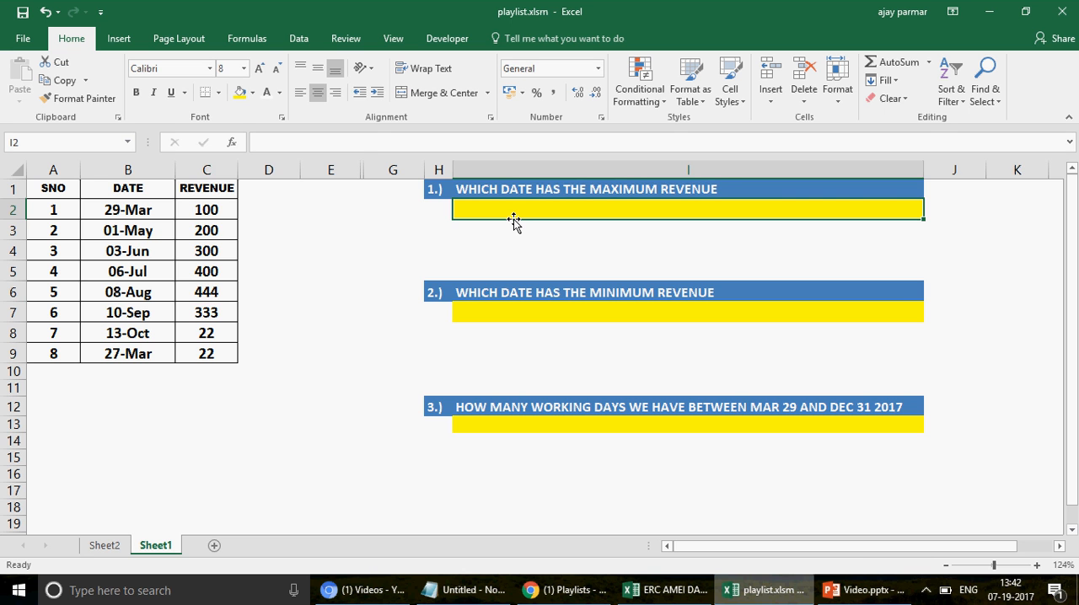
pyautogui.click(207, 207)
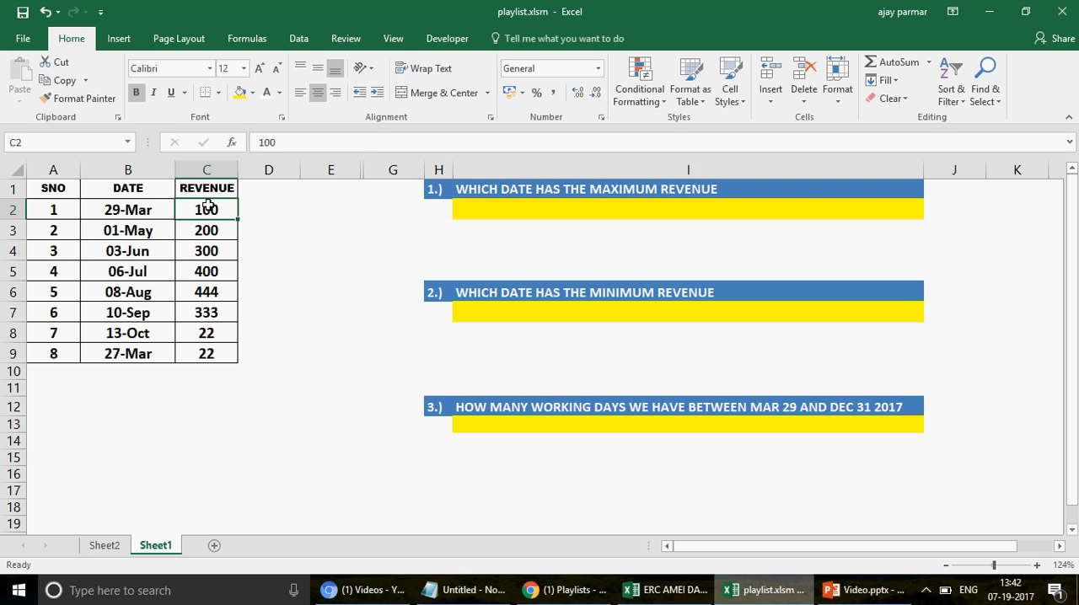
pyautogui.moveTo(207, 206); pyautogui.dragTo(216, 355)
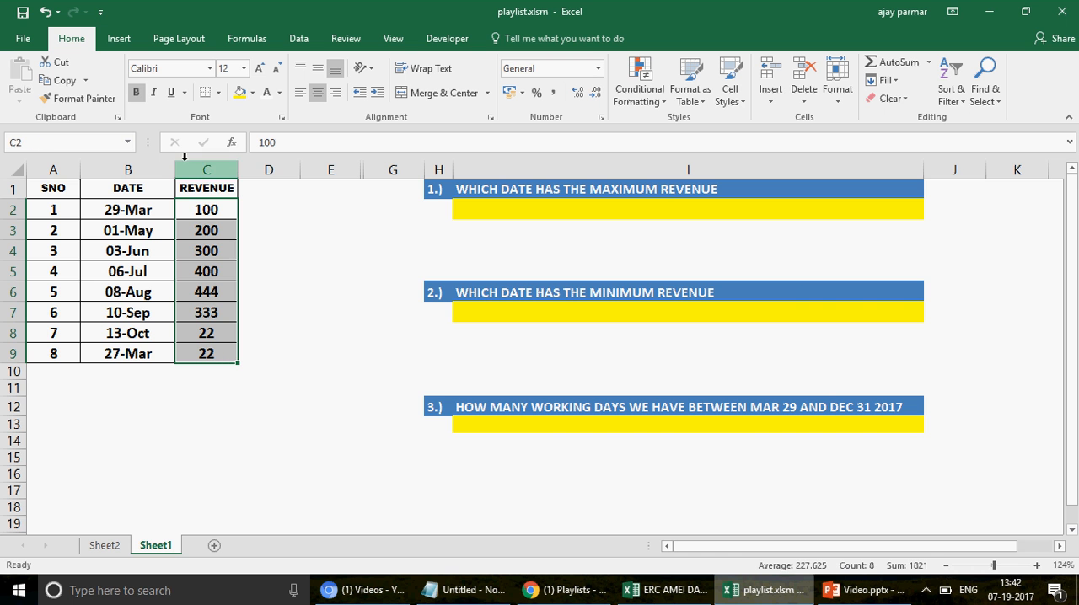
pyautogui.click(523, 209)
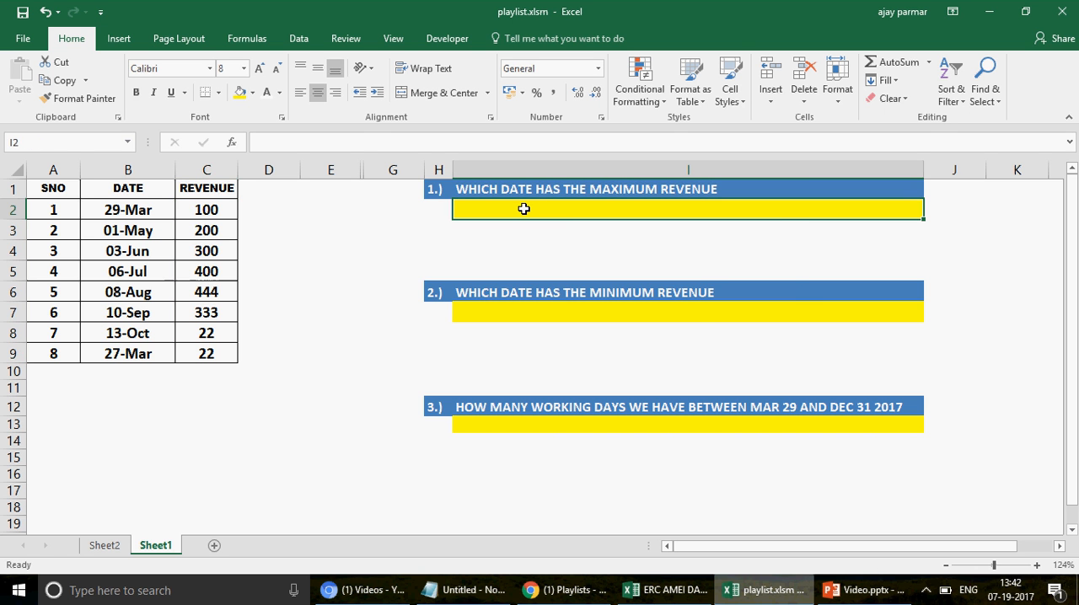
pyautogui.write('=LARG')
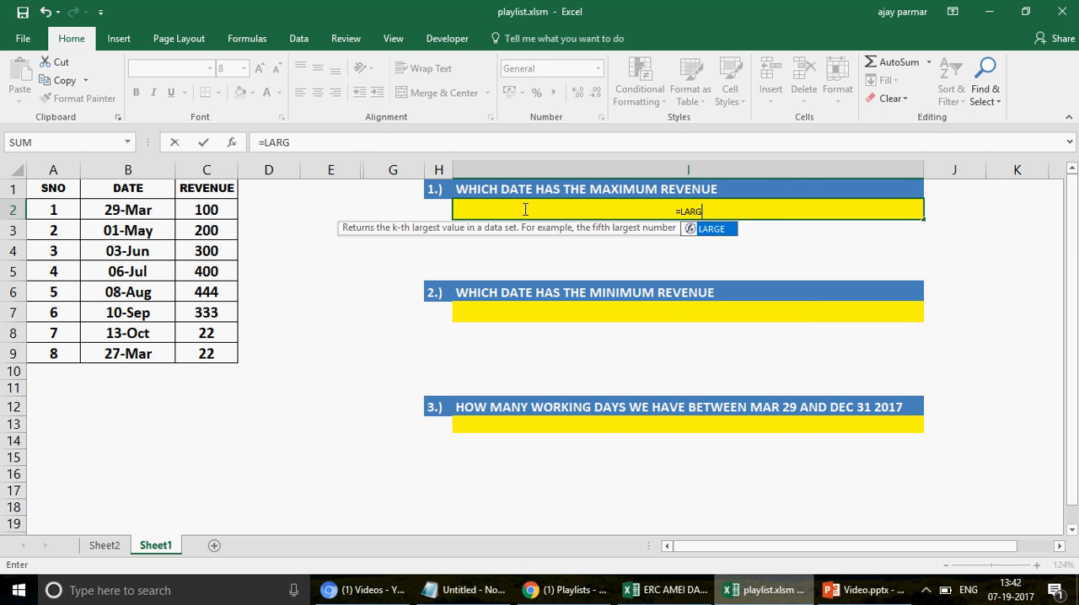
pyautogui.write('E')
pyautogui.press('Escape')
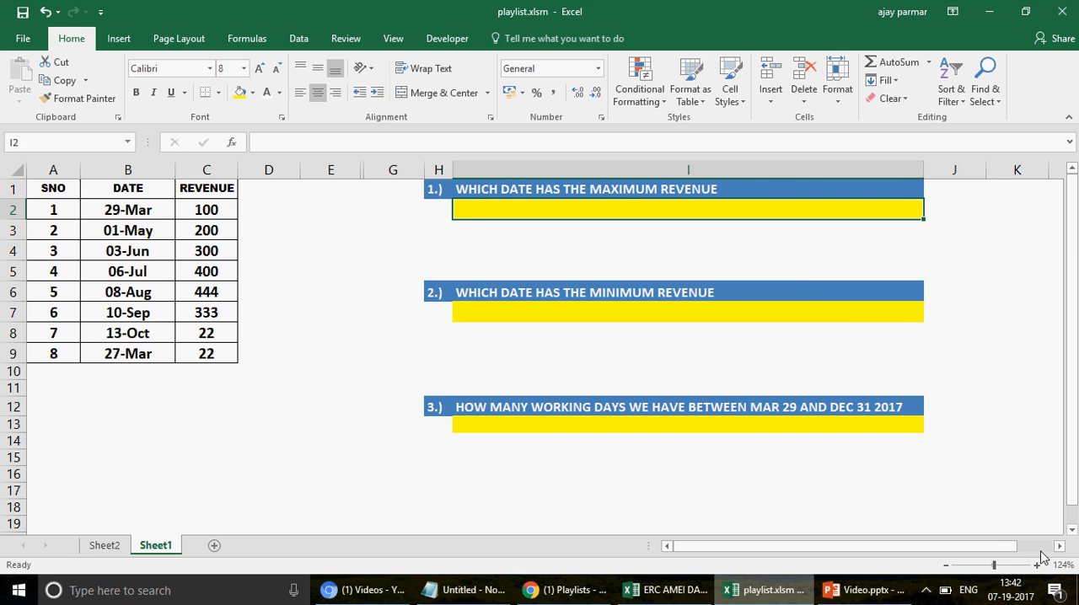
# Step: Zoom in on Sheet1 to 140%
pyautogui.click(1038, 566)
pyautogui.click(1038, 566)
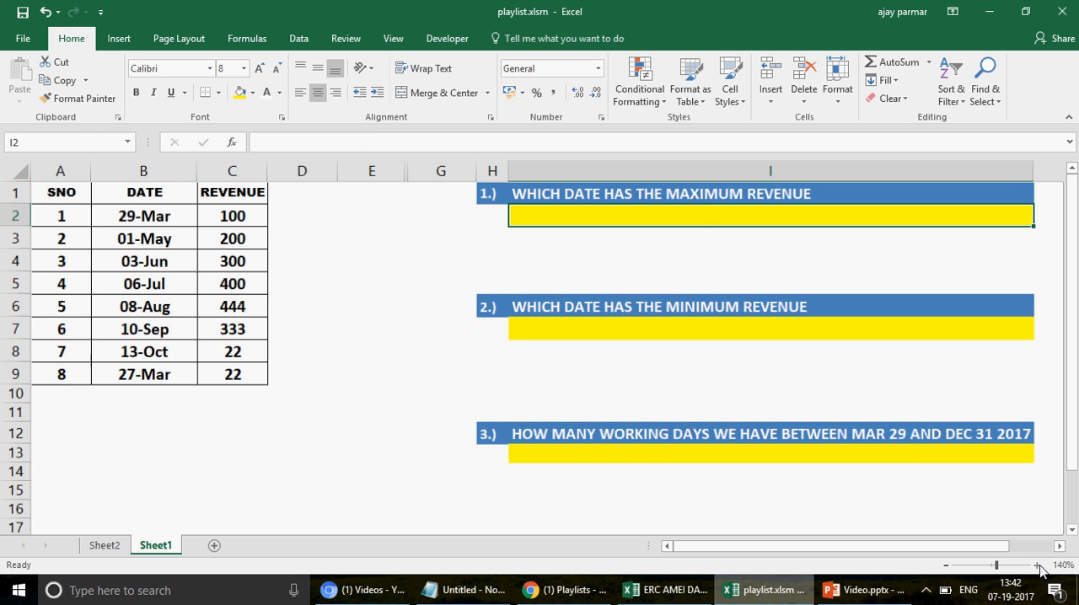
# Step: Set the font of the maximum-revenue answer cell I2 to Arial Black
pyautogui.write('=')
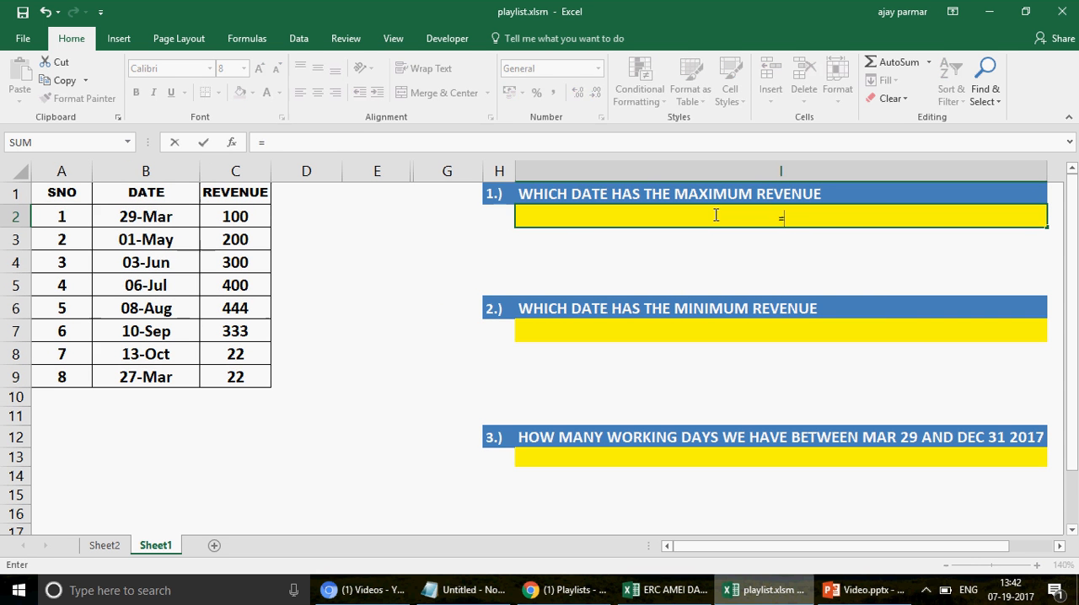
pyautogui.press('Escape')
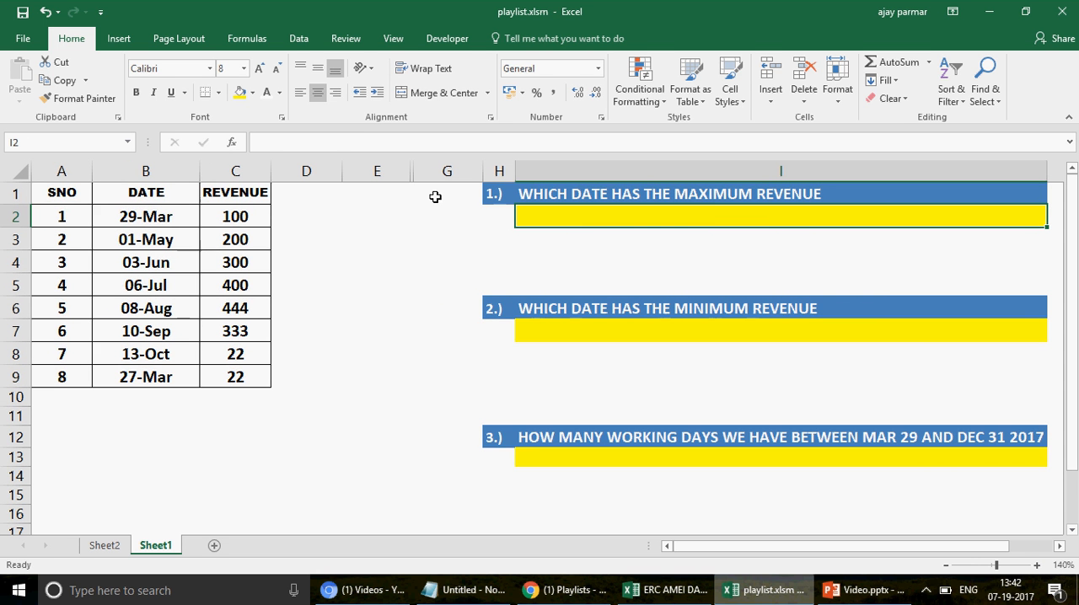
pyautogui.click(210, 68)
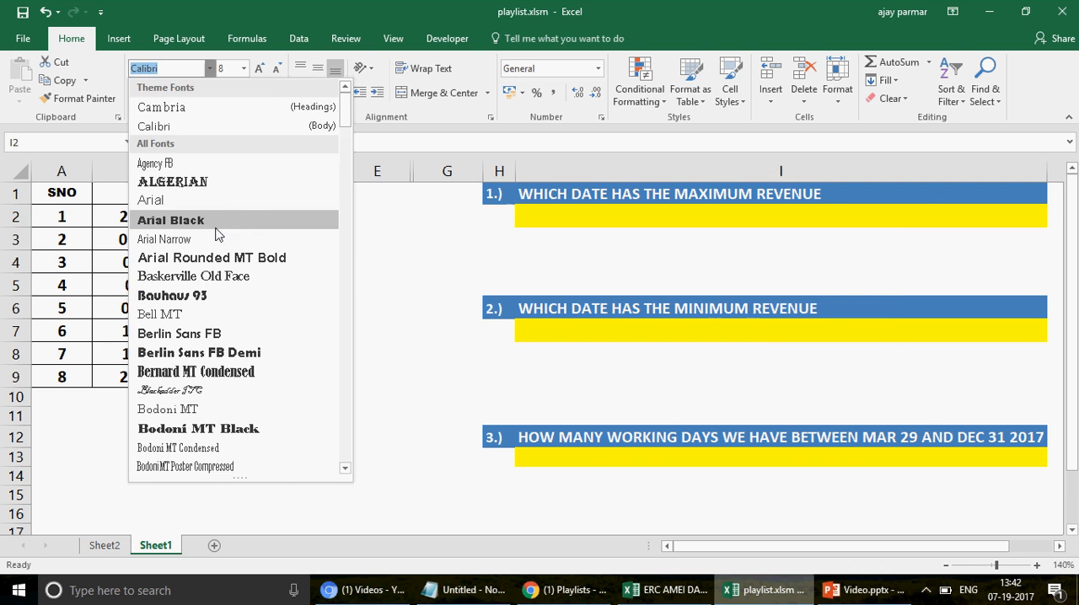
pyautogui.click(171, 220)
# Step: Enter =LARGE($C$2:$C$9,1) in cell I2 to return the highest revenue
pyautogui.write('=L')
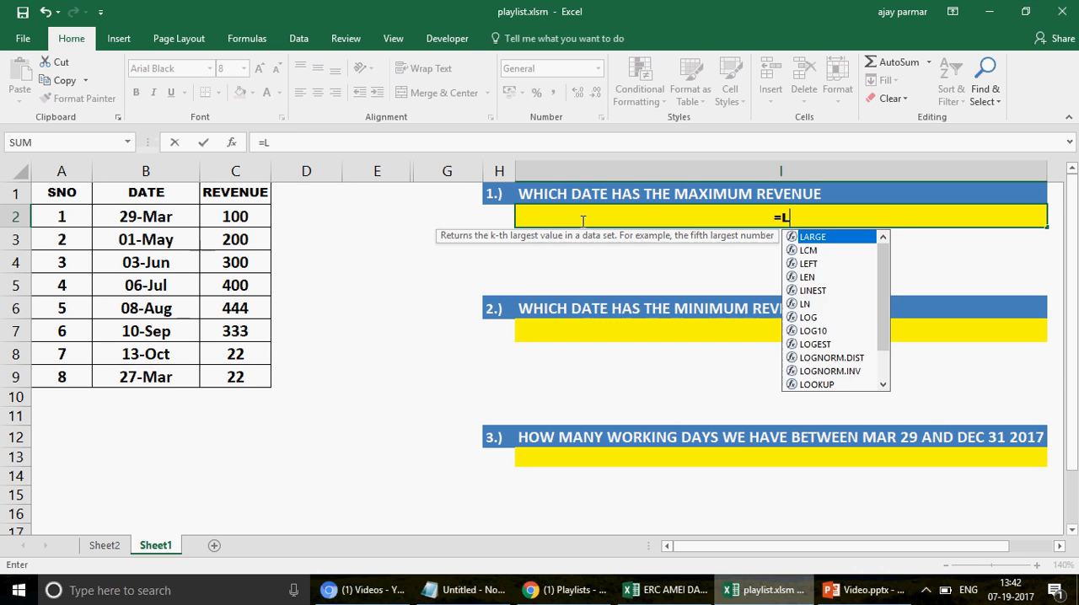
pyautogui.write('ARGET')
pyautogui.press('BackSpace')
pyautogui.write('(')
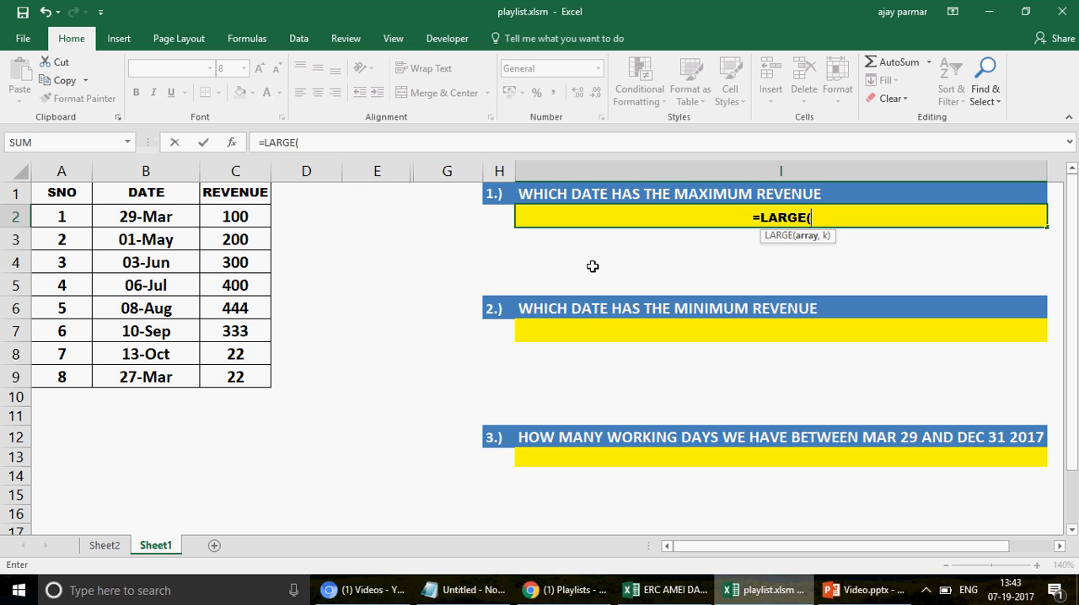
pyautogui.click(239, 174)
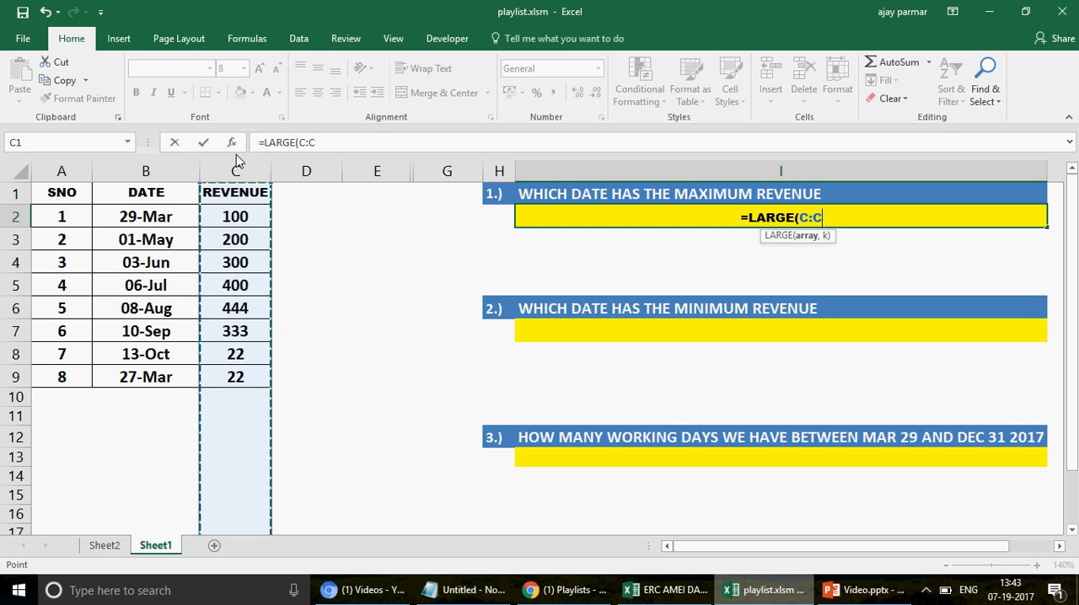
pyautogui.click(243, 213)
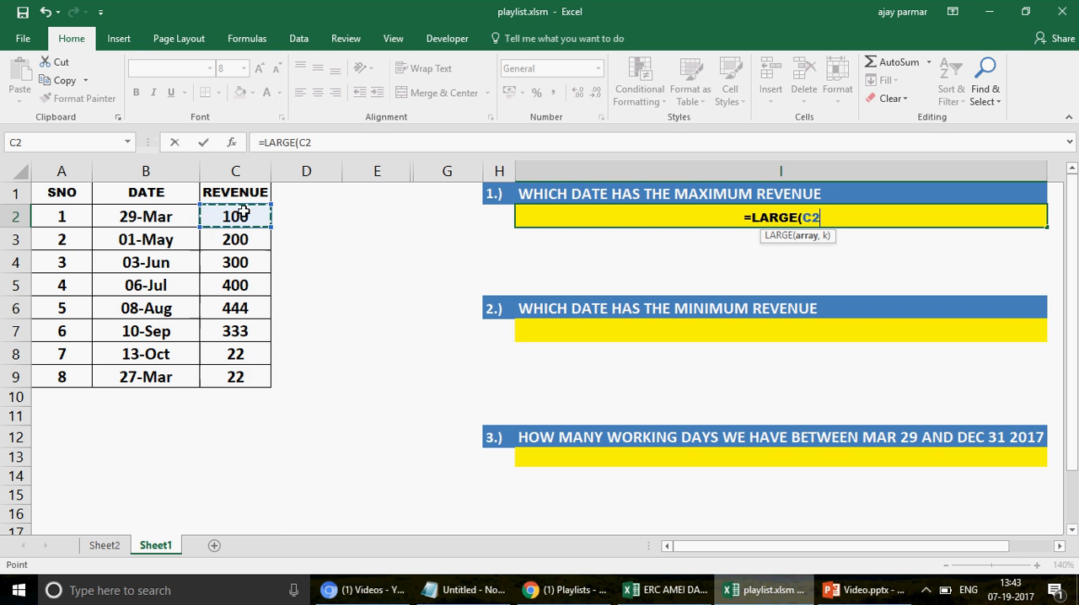
pyautogui.keyDown('shift'); pyautogui.click(252, 380); pyautogui.keyUp('shift')
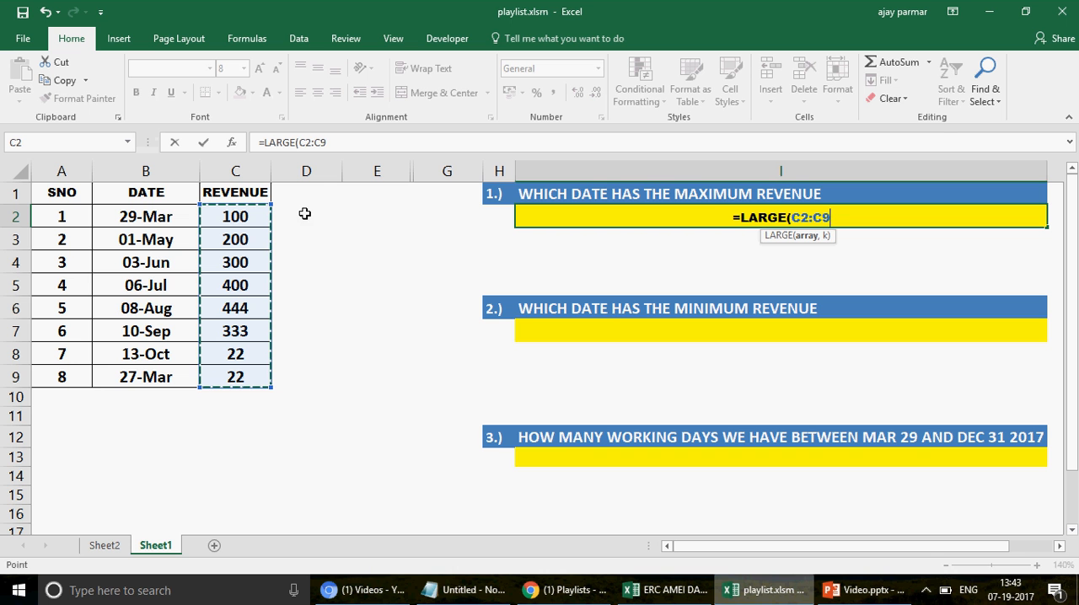
pyautogui.press('F4')
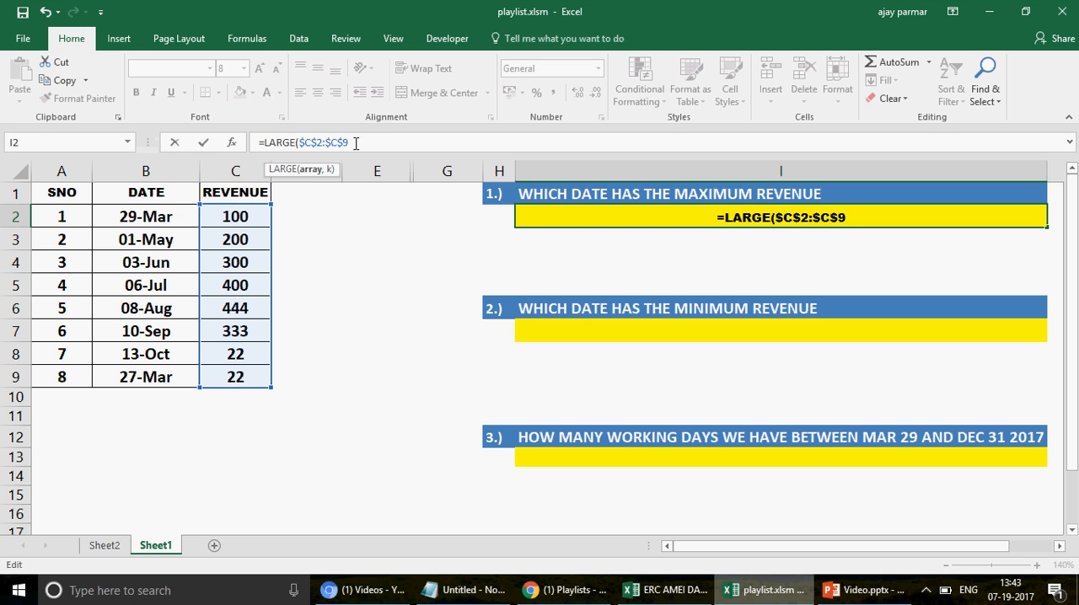
pyautogui.write(',')
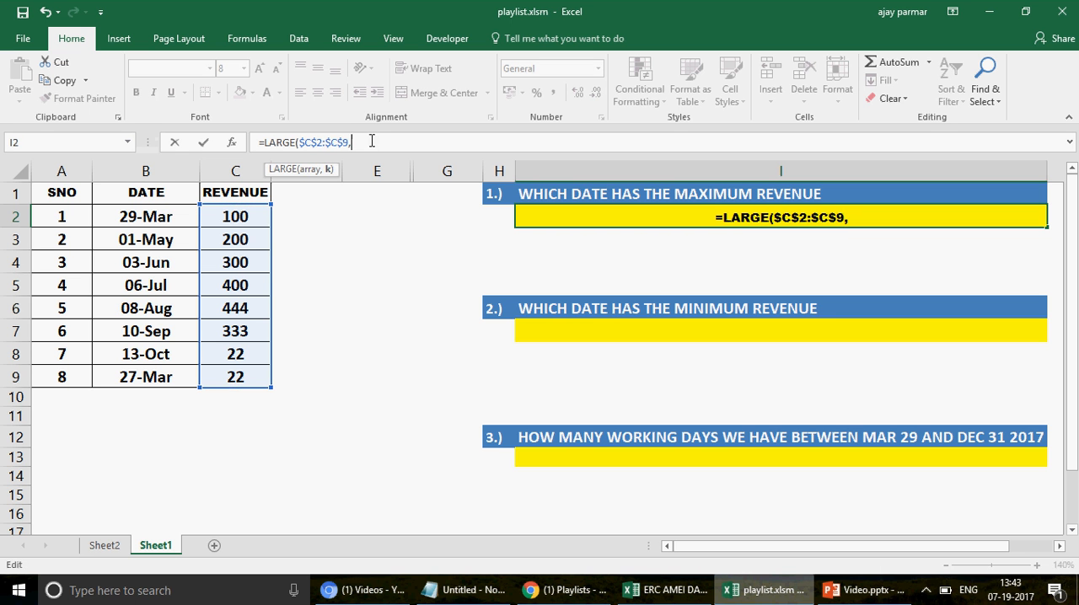
pyautogui.write('1')
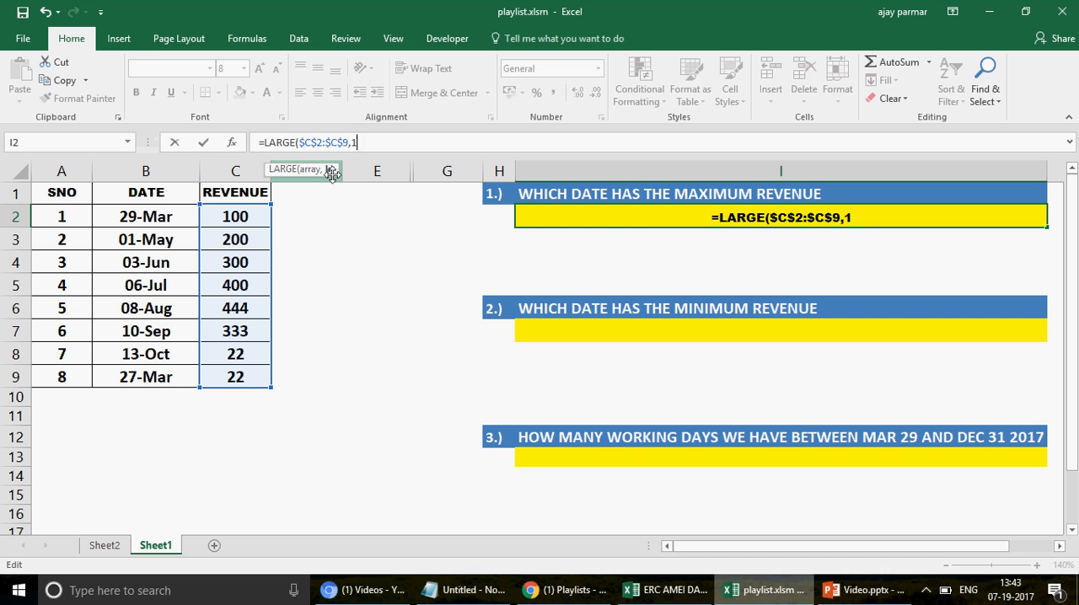
pyautogui.write(')')
pyautogui.press('Return')
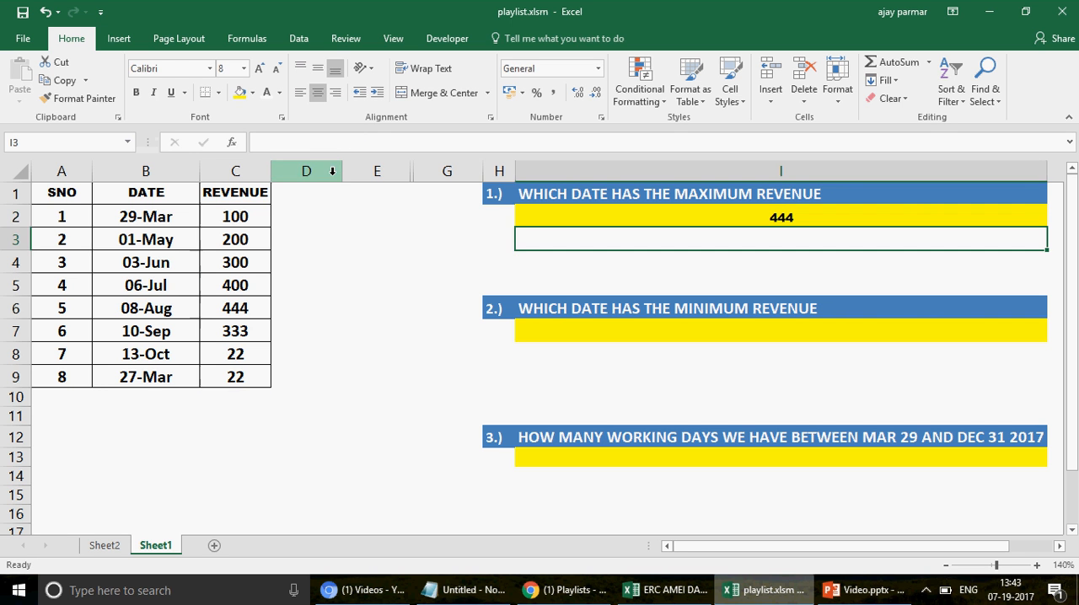
pyautogui.press('Up')
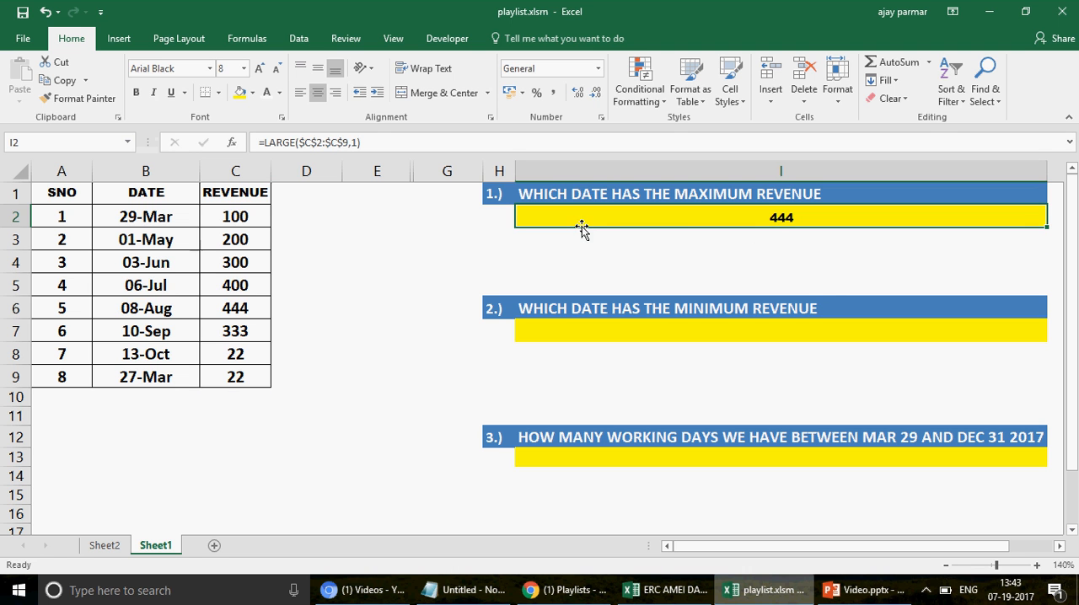
# Step: Enter the alternative formula =MAX(C2:C9) in cell I3 below the LARGE formula
pyautogui.click(634, 239)
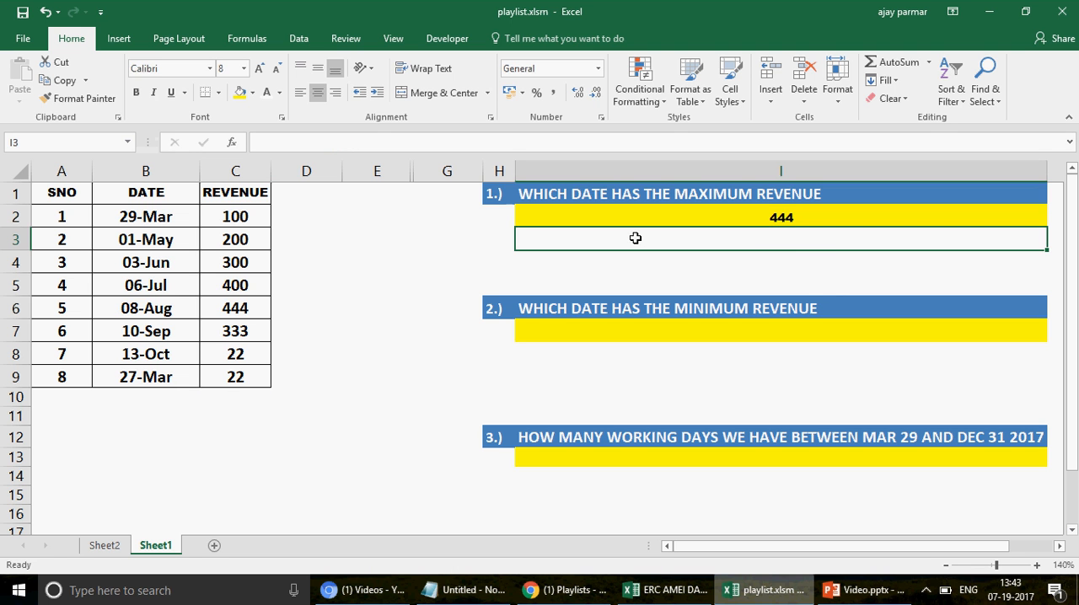
pyautogui.write('=MAX(')
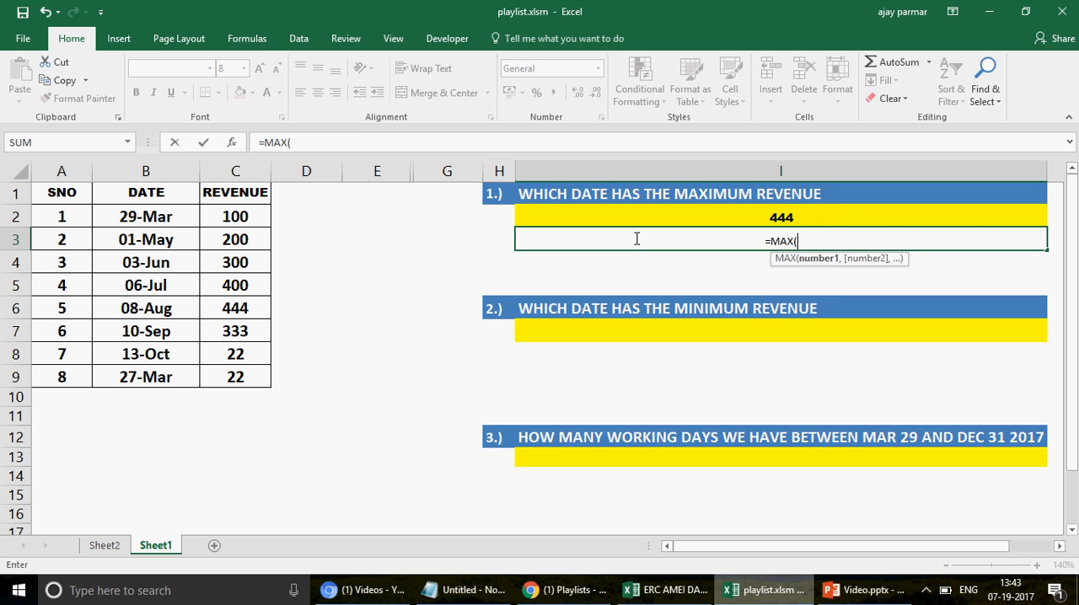
pyautogui.click(222, 216)
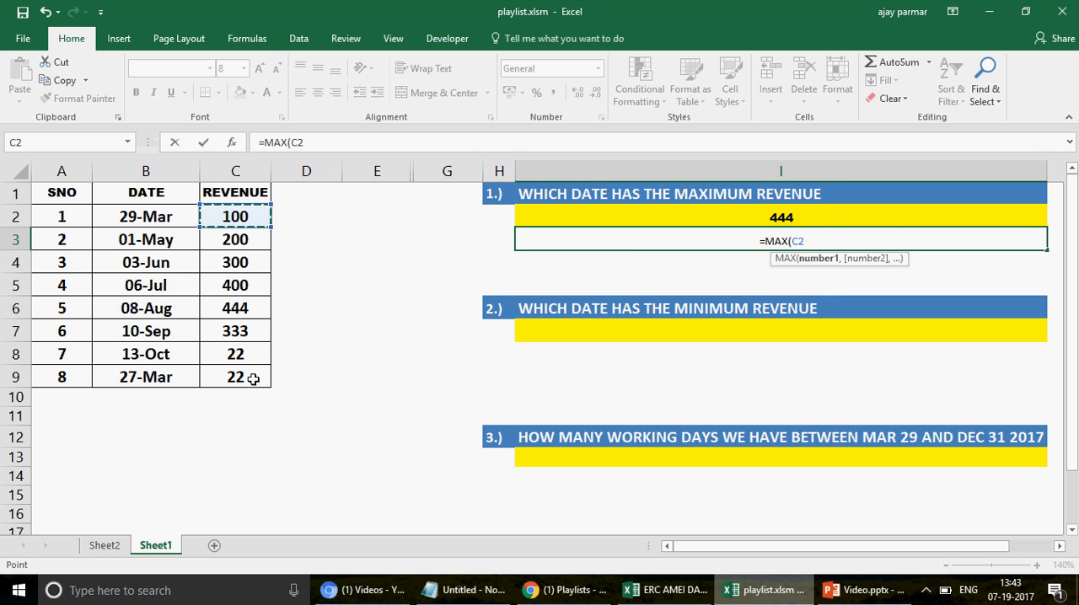
pyautogui.keyDown('shift'); pyautogui.click(253, 379); pyautogui.keyUp('shift')
pyautogui.press('Return')
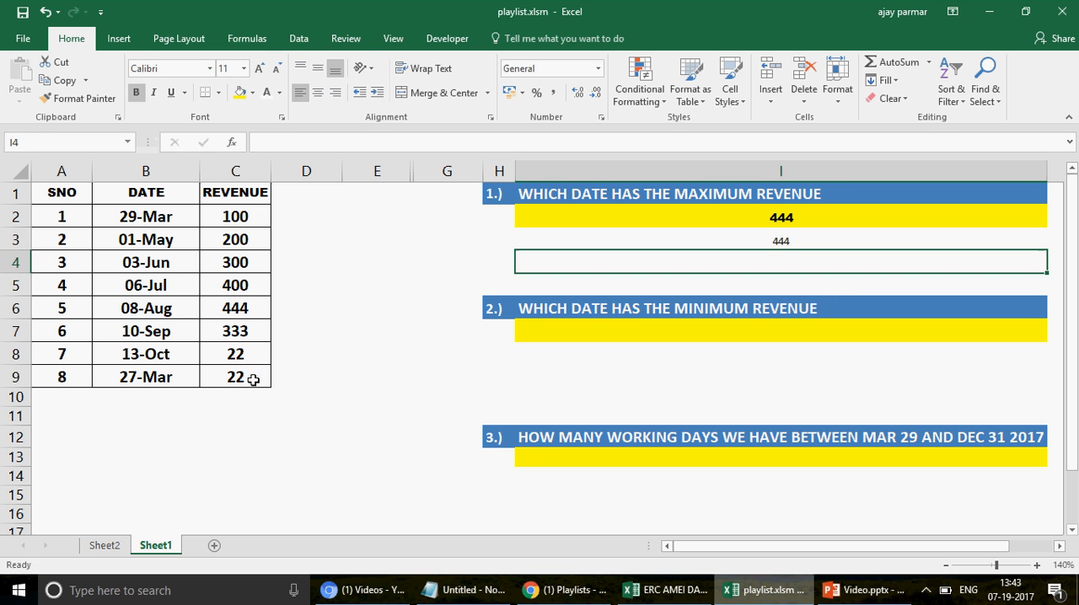
# Step: Compare the LARGE and MAX formulas in I2 and I3, and clear the MAX formula from I3
pyautogui.press('Up')
pyautogui.press('Up')
pyautogui.press('Down')
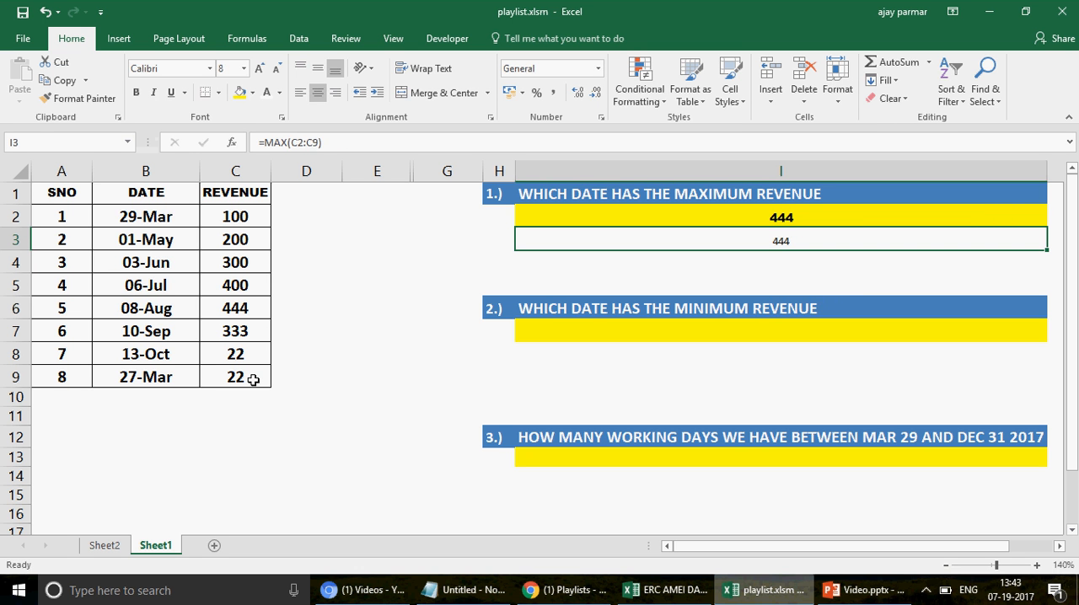
pyautogui.press('Delete')
pyautogui.press('Up')
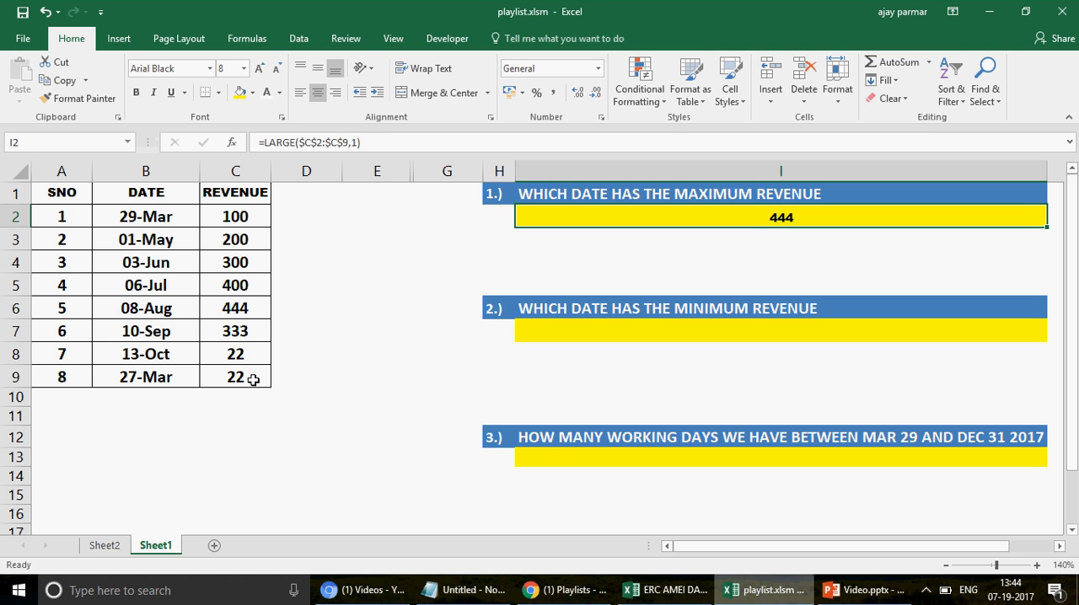
# Step: Try 2 and 3 as the k argument of the LARGE formula in I2 and restore it to 1
pyautogui.click(355, 144)
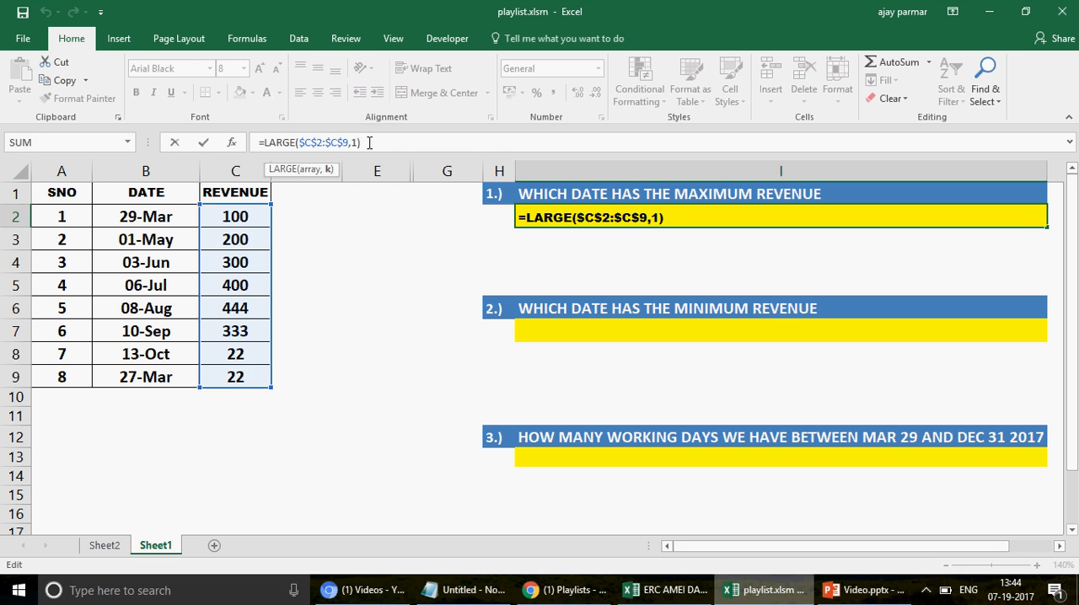
pyautogui.press('BackSpace')
pyautogui.write('2')
pyautogui.press('BackSpace')
pyautogui.write('3')
pyautogui.press('BackSpace')
pyautogui.write('1')
pyautogui.press('Return')
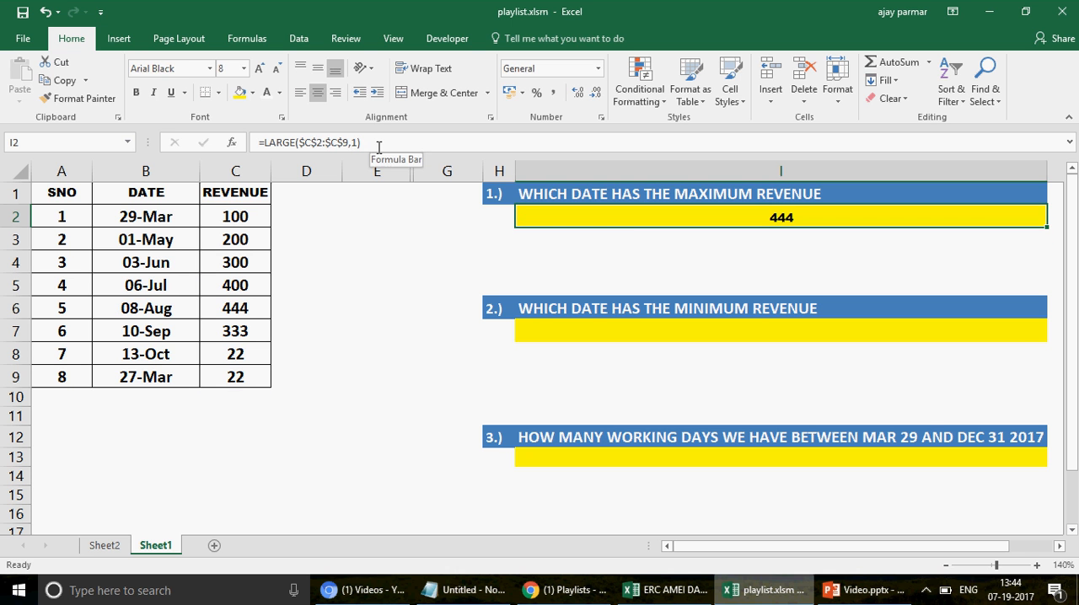
# Step: Check the revenue in C6 against the LARGE formula in I2 and the revenue column C1:C9
pyautogui.click(250, 307)
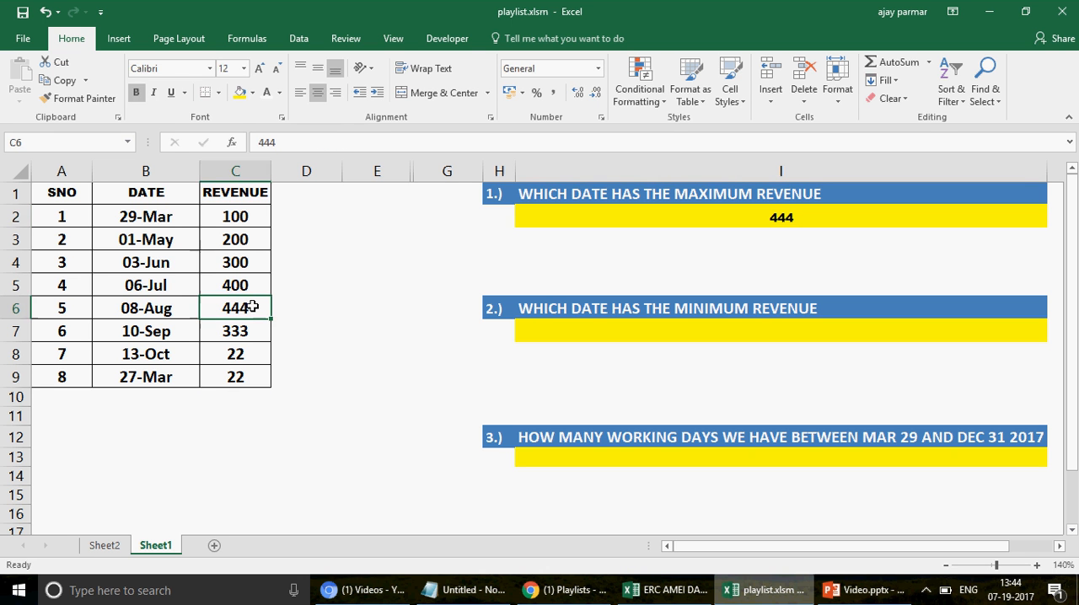
pyautogui.click(675, 222)
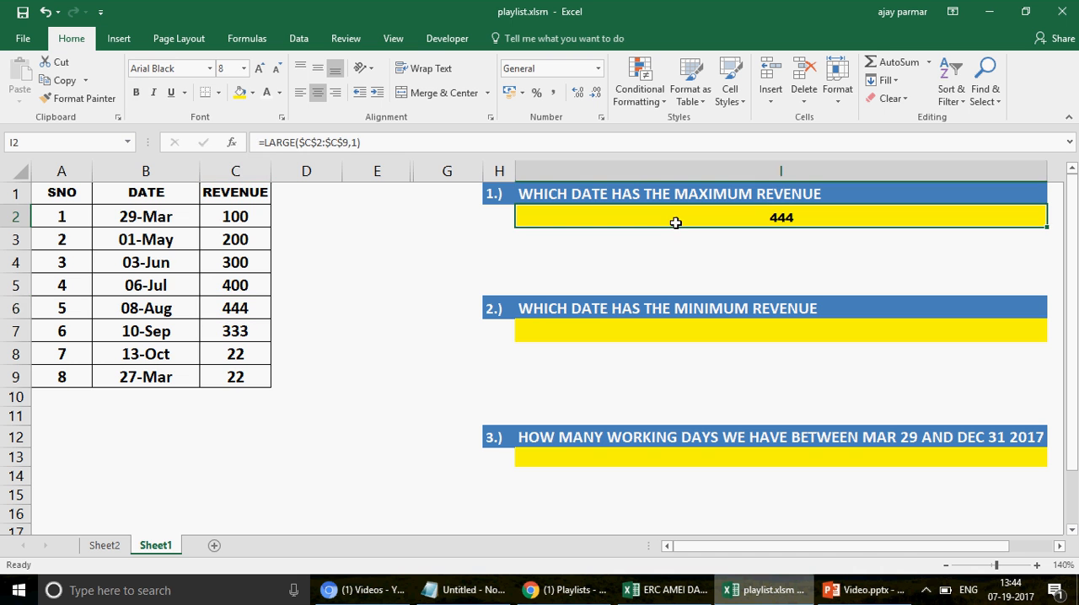
pyautogui.click(247, 218)
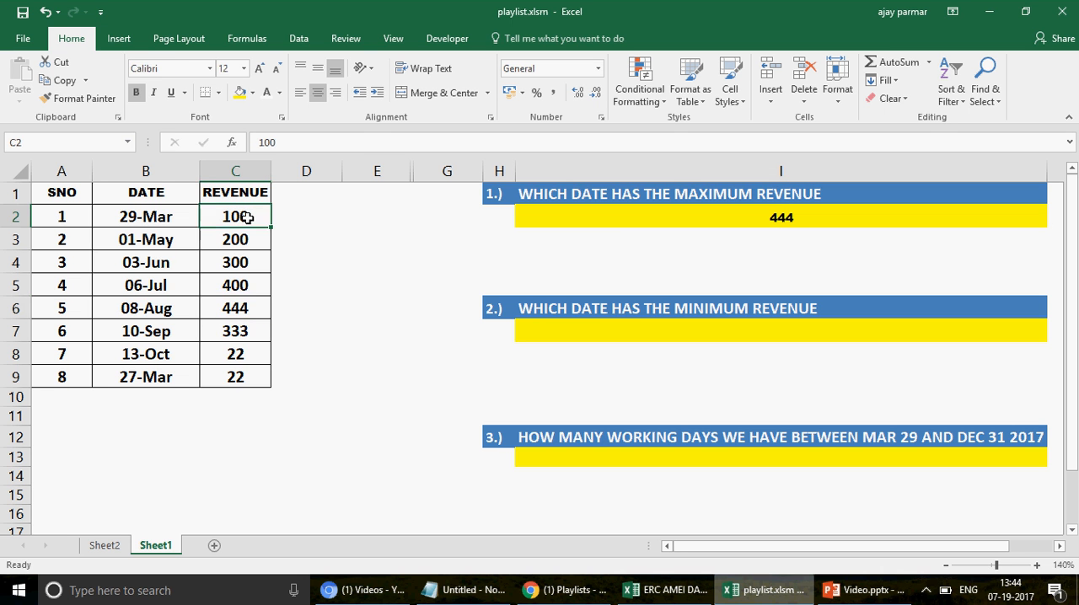
pyautogui.click(246, 199)
pyautogui.moveTo(247, 207); pyautogui.dragTo(253, 377)
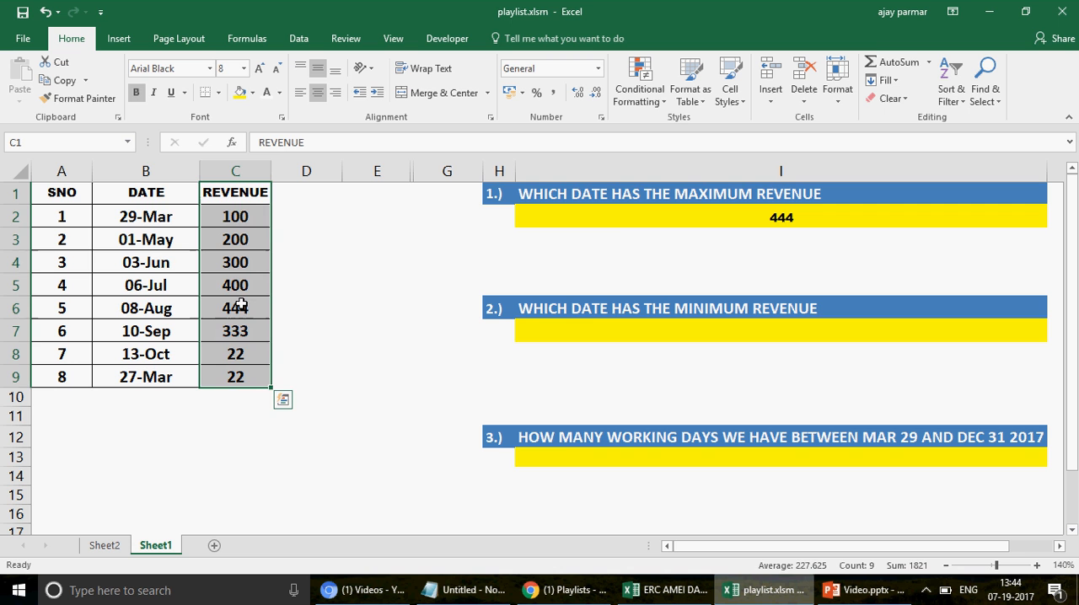
# Step: Examine the dates in B1:B9 and the intersection of row 6 with column B for the maximum-revenue answer
pyautogui.click(178, 196)
pyautogui.keyDown('shift'); pyautogui.click(156, 377); pyautogui.keyUp('shift')
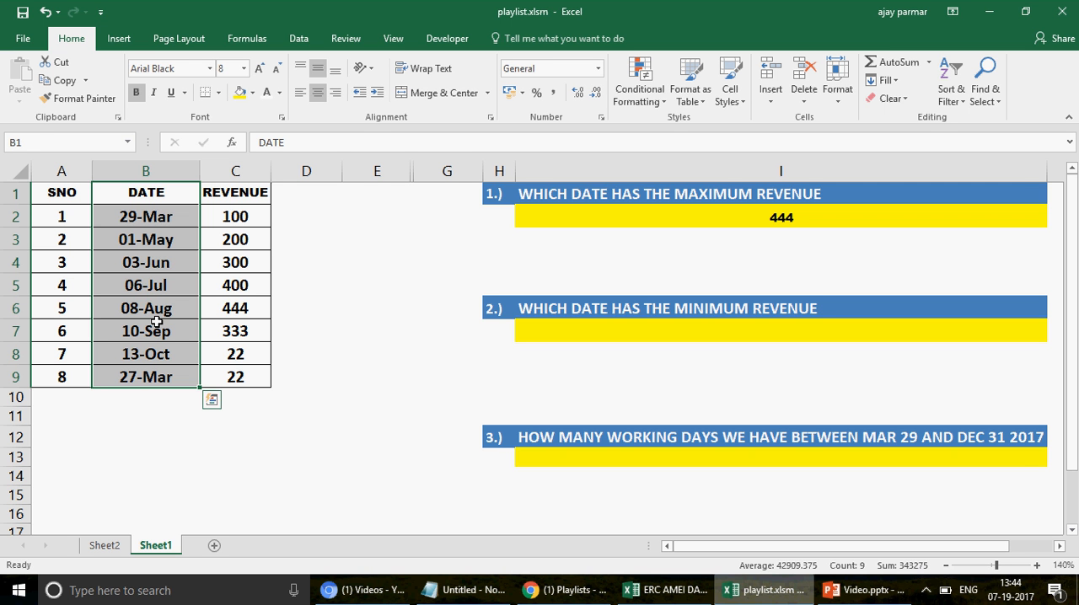
pyautogui.click(6, 313)
pyautogui.keyDown('ctrl'); pyautogui.click(177, 169); pyautogui.keyUp('ctrl')
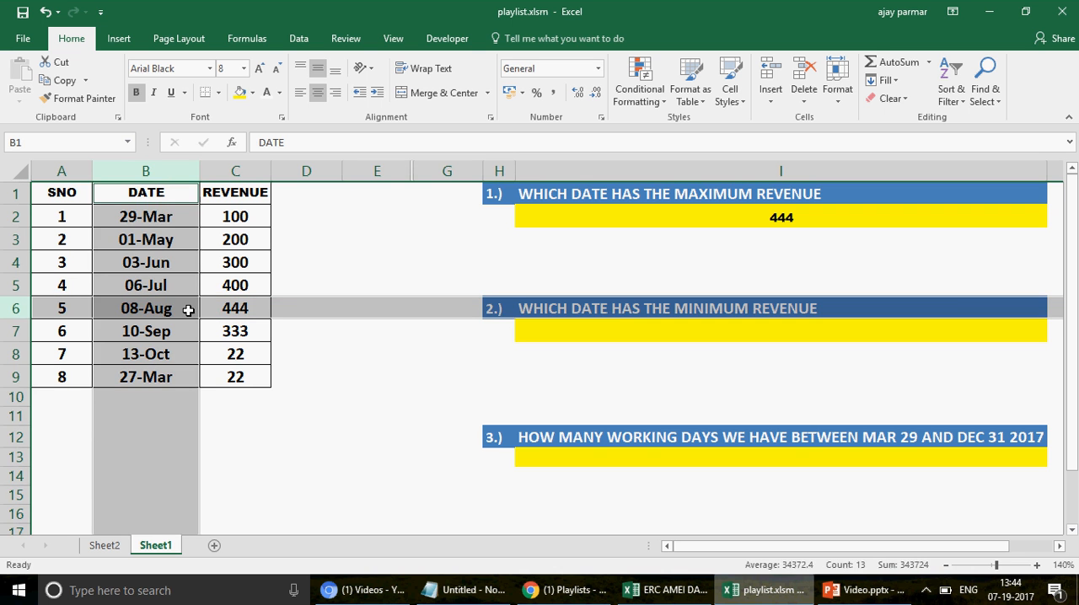
pyautogui.click(662, 216)
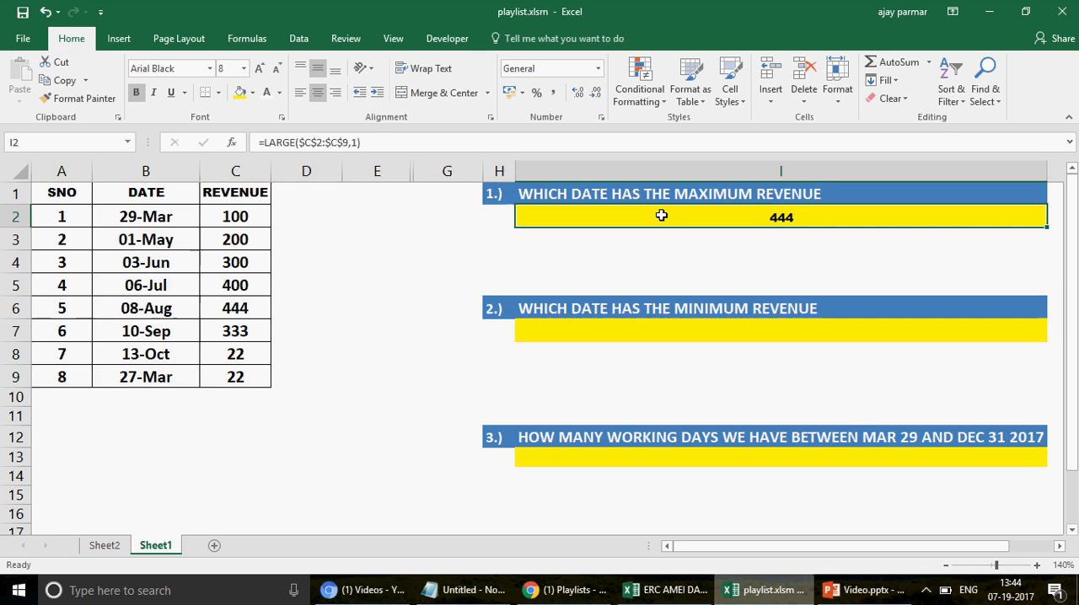
pyautogui.click(584, 243)
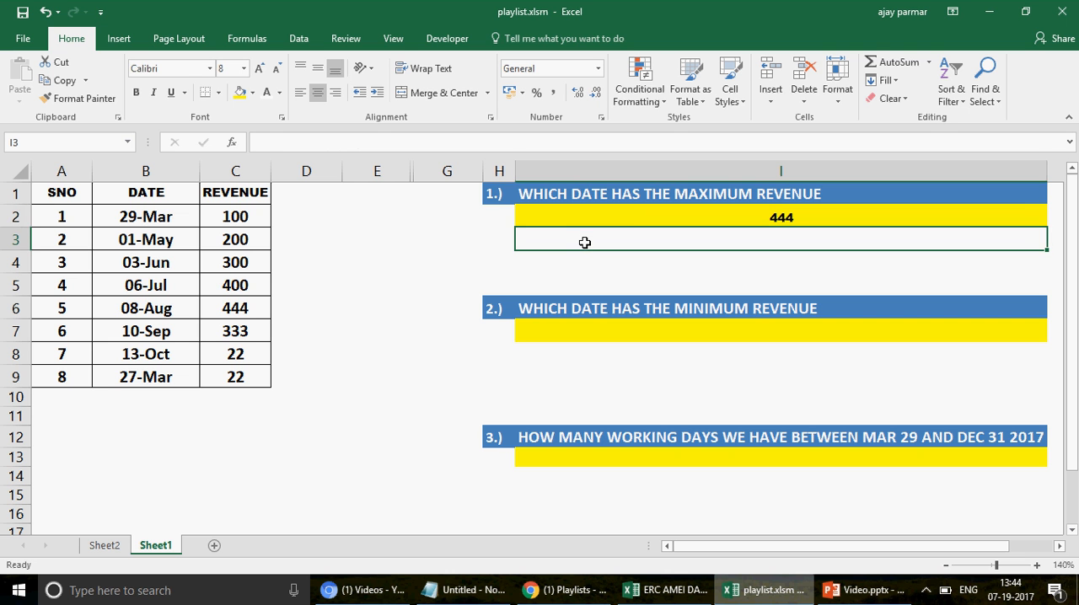
# Step: Wrap the LARGE formula in I2 in an INDEX function with the absolute date range $B$1:$B$9 as its array
pyautogui.click(632, 218)
pyautogui.click(265, 143)
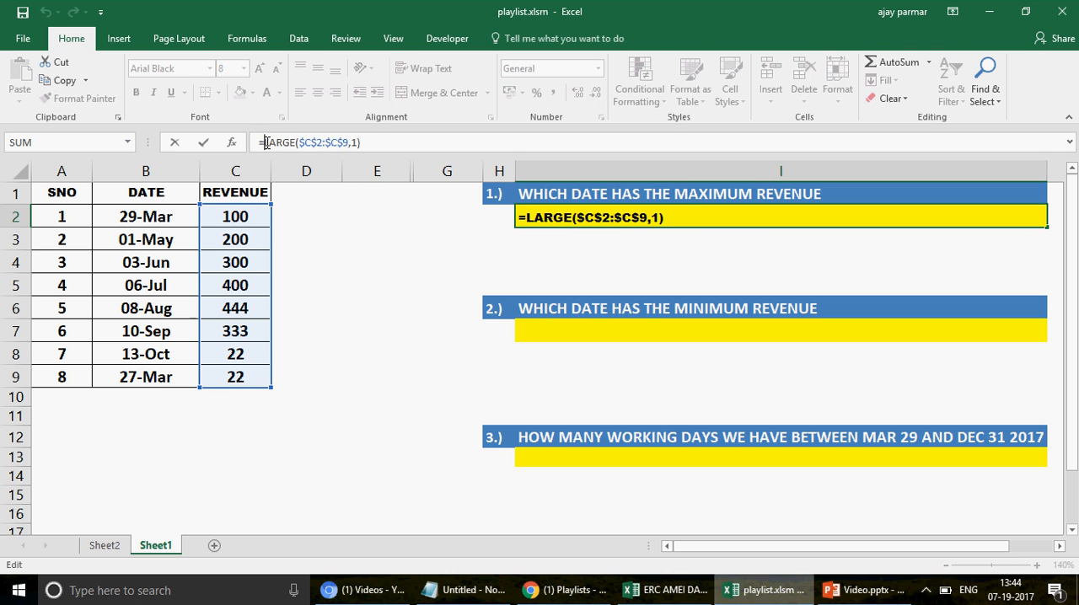
pyautogui.write('INDEX')
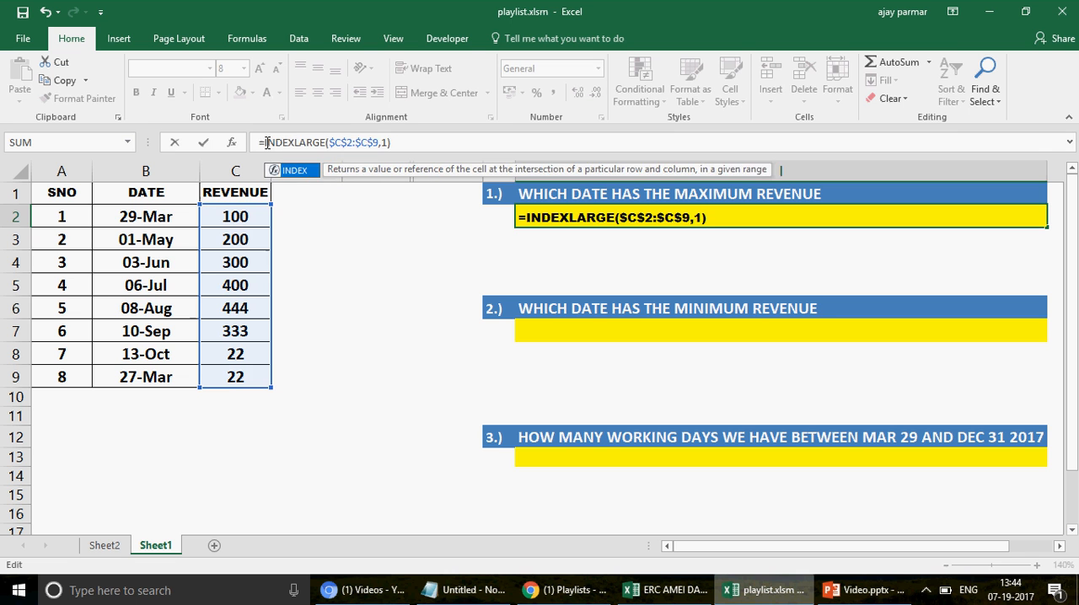
pyautogui.write('(')
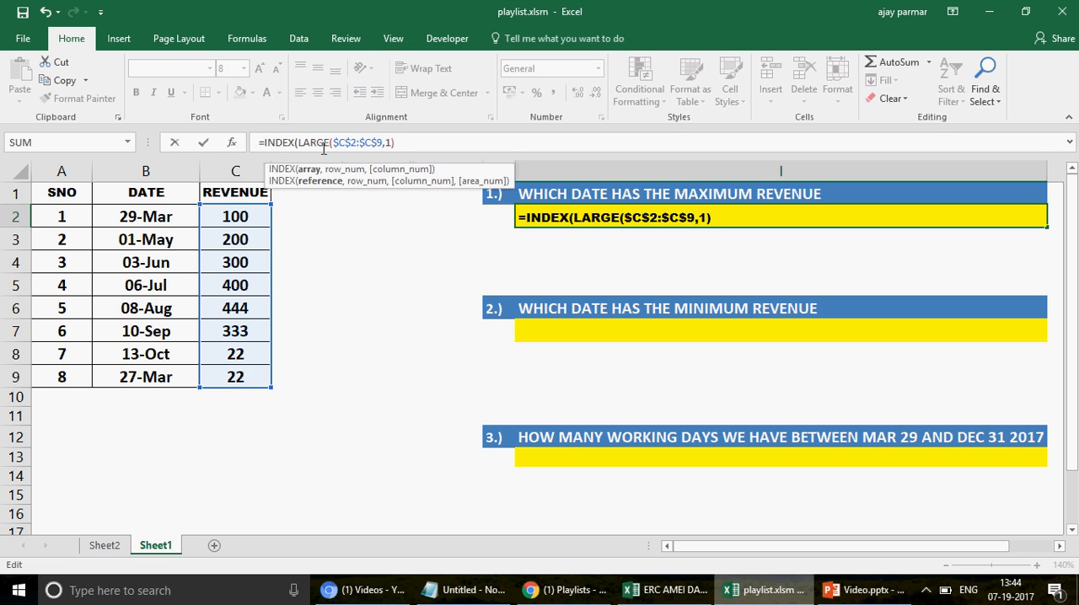
pyautogui.click(177, 192)
pyautogui.keyDown('shift'); pyautogui.click(149, 376); pyautogui.keyUp('shift')
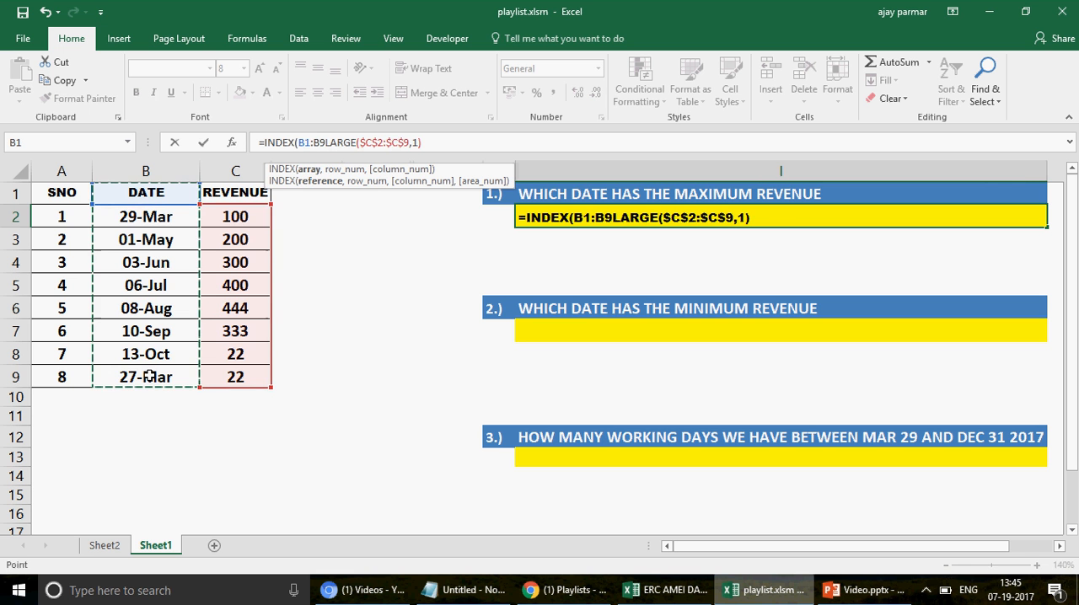
pyautogui.press('F4')
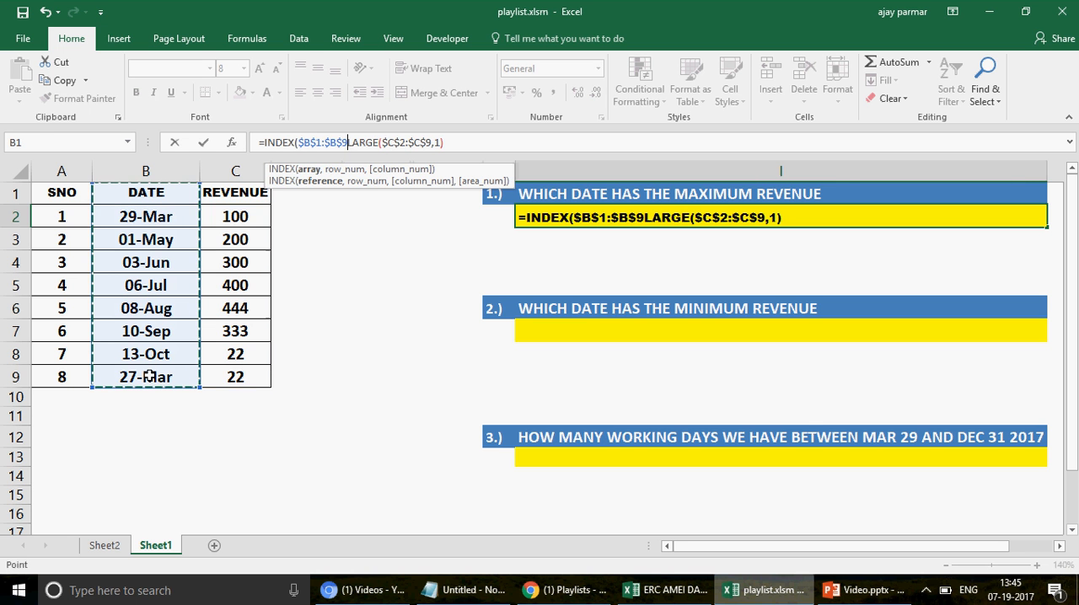
pyautogui.write(',')
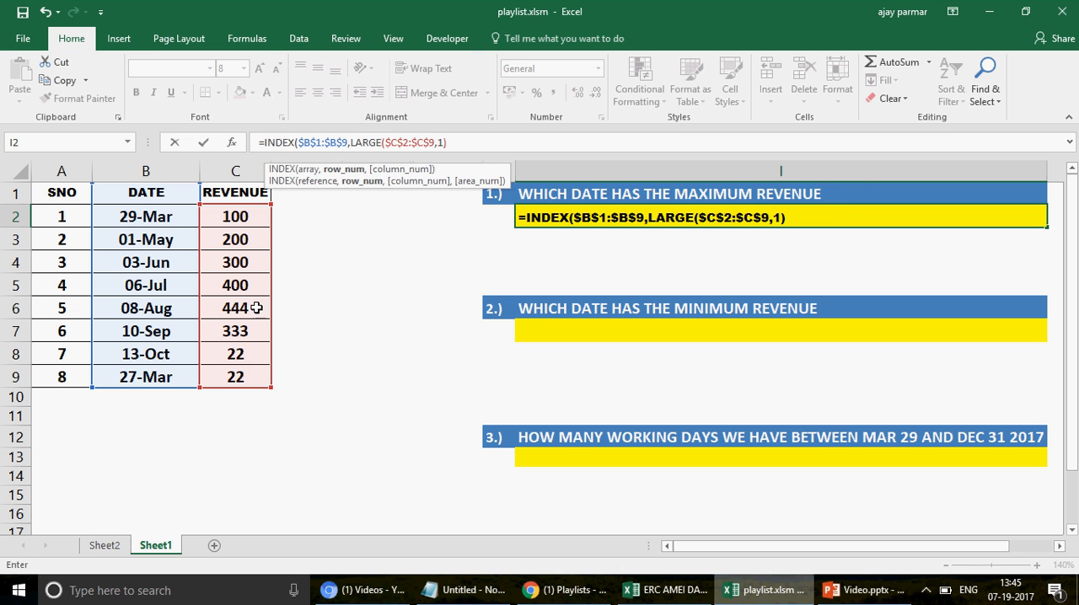
# Step: Nest LARGE in a MATCH function as INDEX's row number, with lookup array $C$1:$C$9 and match type 0
pyautogui.write('MAT')
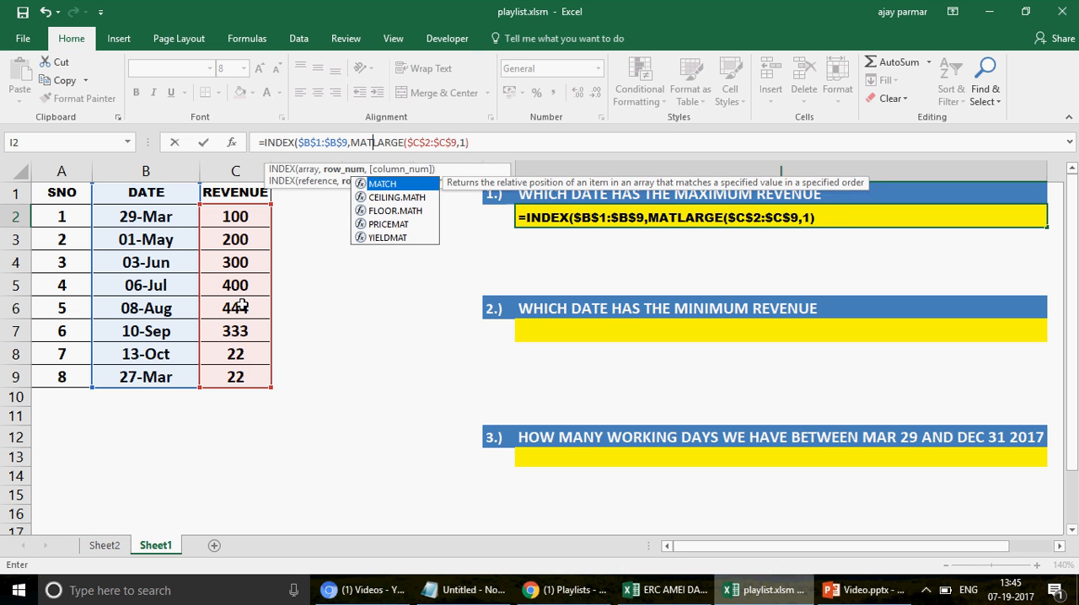
pyautogui.press('Tab')
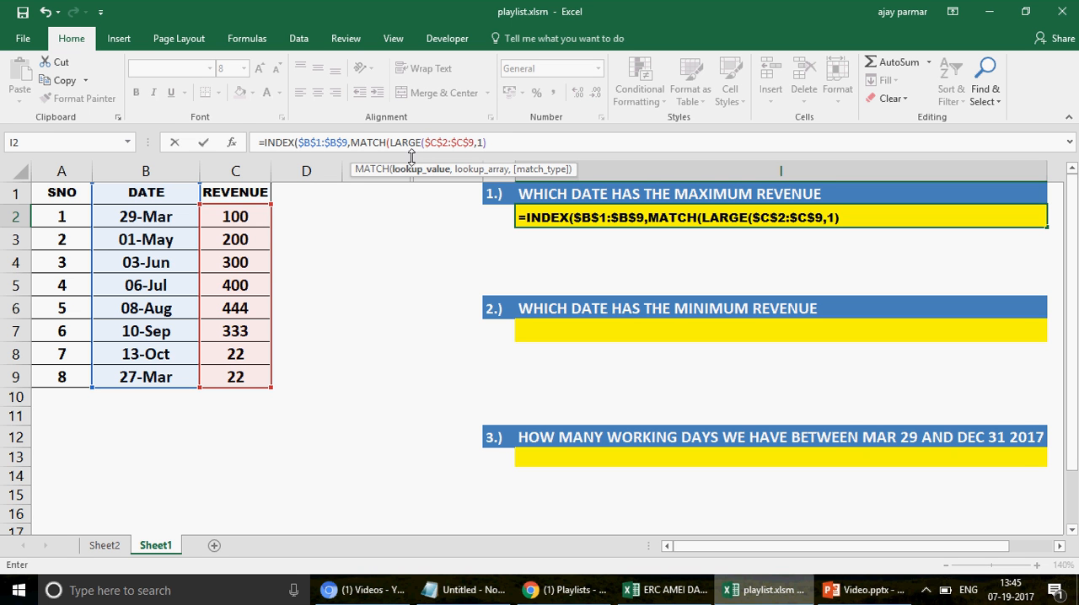
pyautogui.write(',')
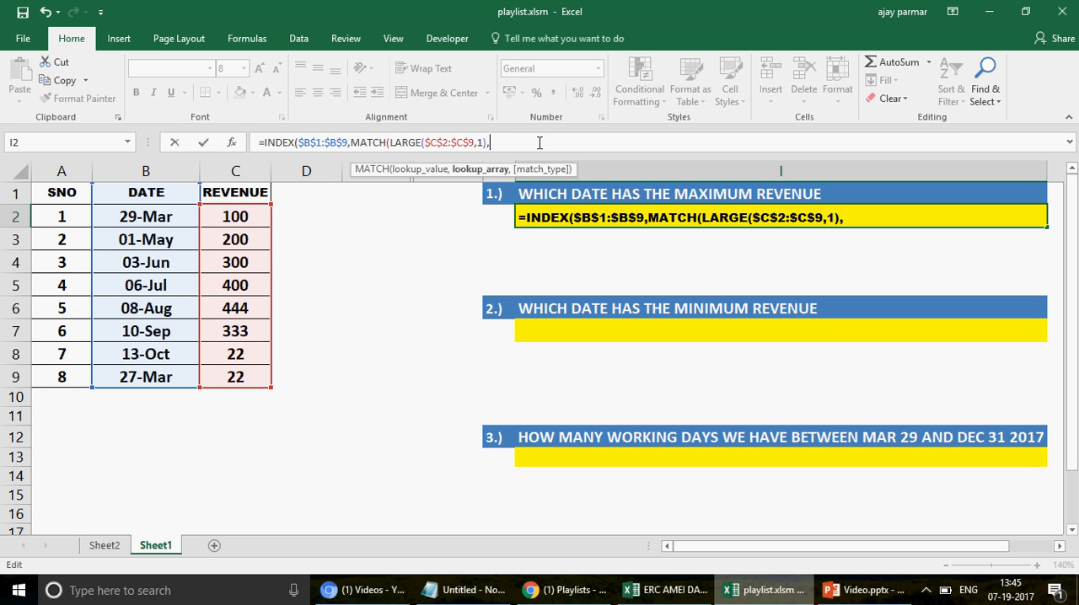
pyautogui.click(251, 192)
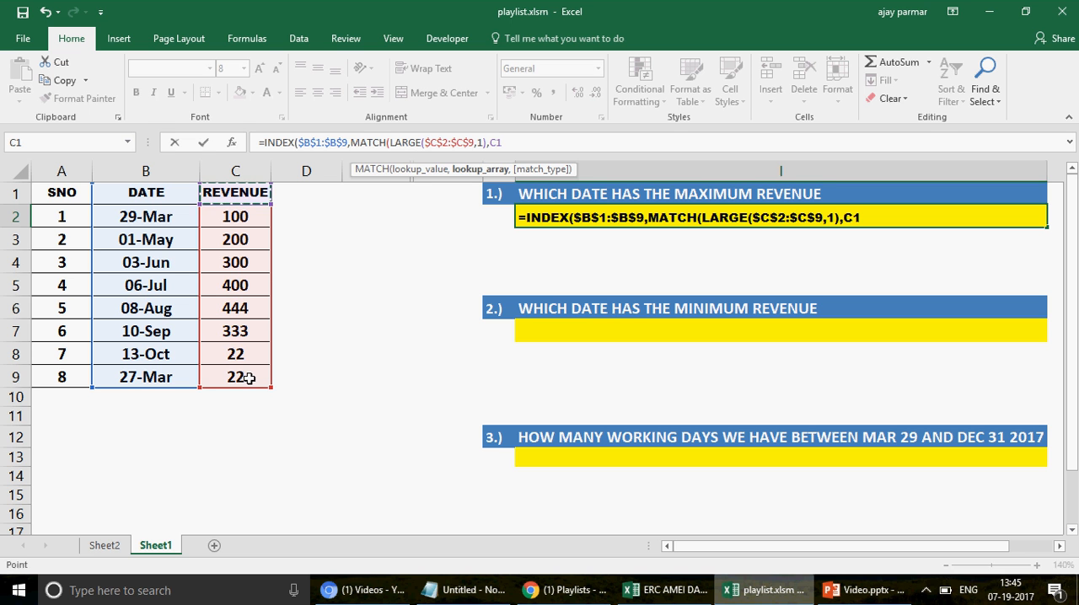
pyautogui.keyDown('shift'); pyautogui.click(248, 379); pyautogui.keyUp('shift')
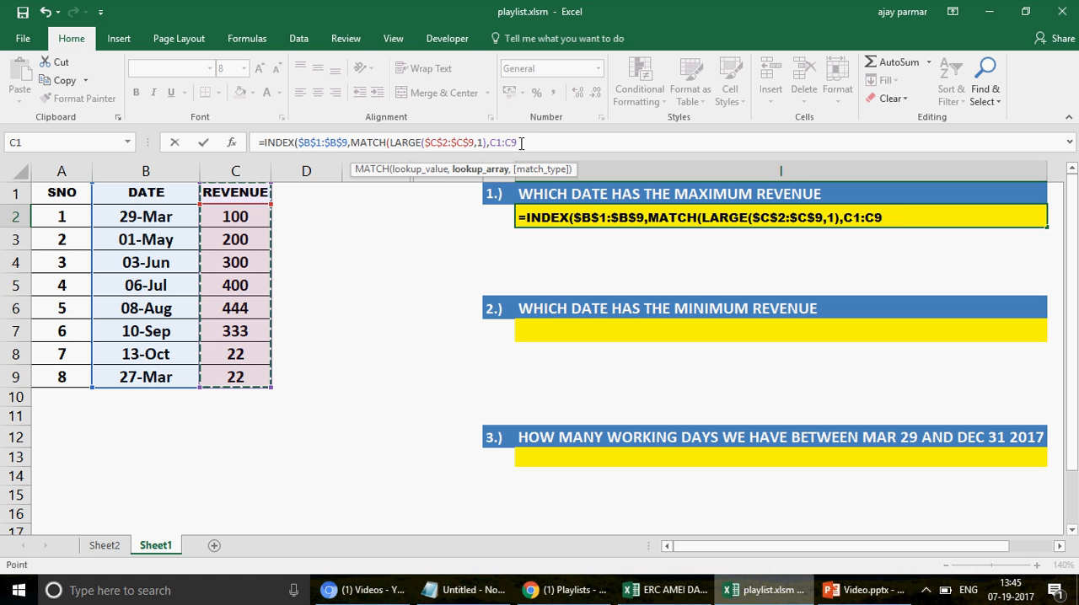
pyautogui.press('F4')
pyautogui.write(',')
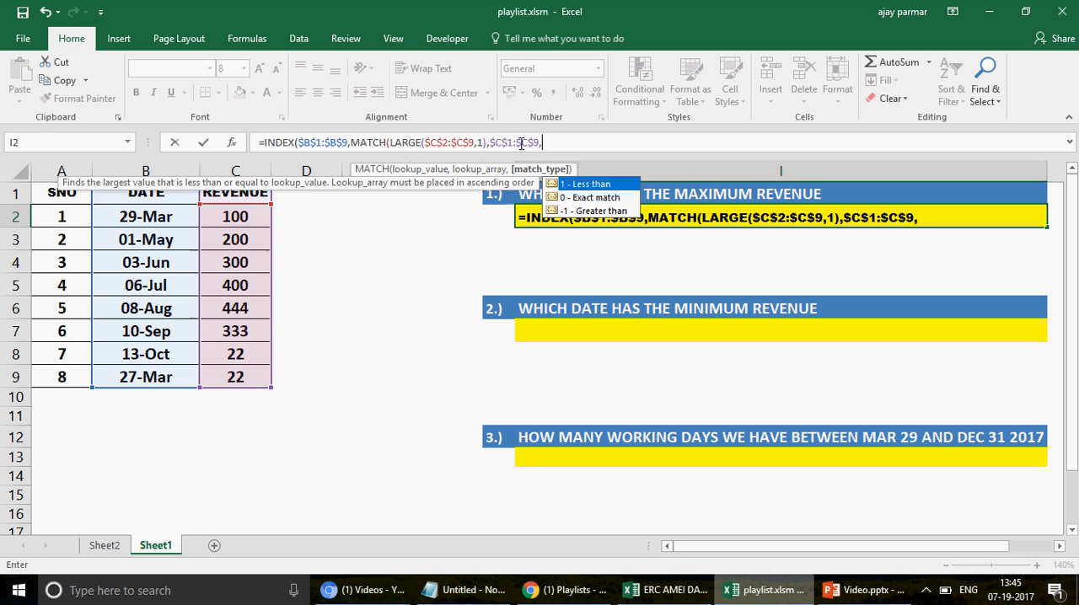
pyautogui.write('0')
# Step: Close the MATCH function, set INDEX's column number to 1 and enter the completed formula in I2
pyautogui.click(350, 143)
pyautogui.keyDown('shift'); pyautogui.click(568, 142); pyautogui.keyUp('shift')
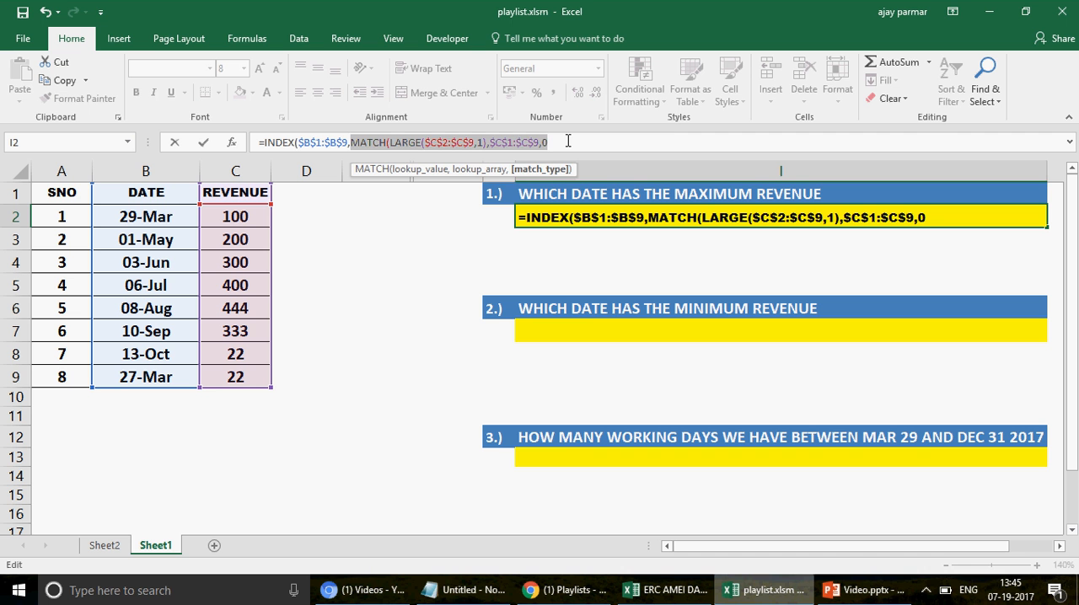
pyautogui.click(569, 142)
pyautogui.write(',')
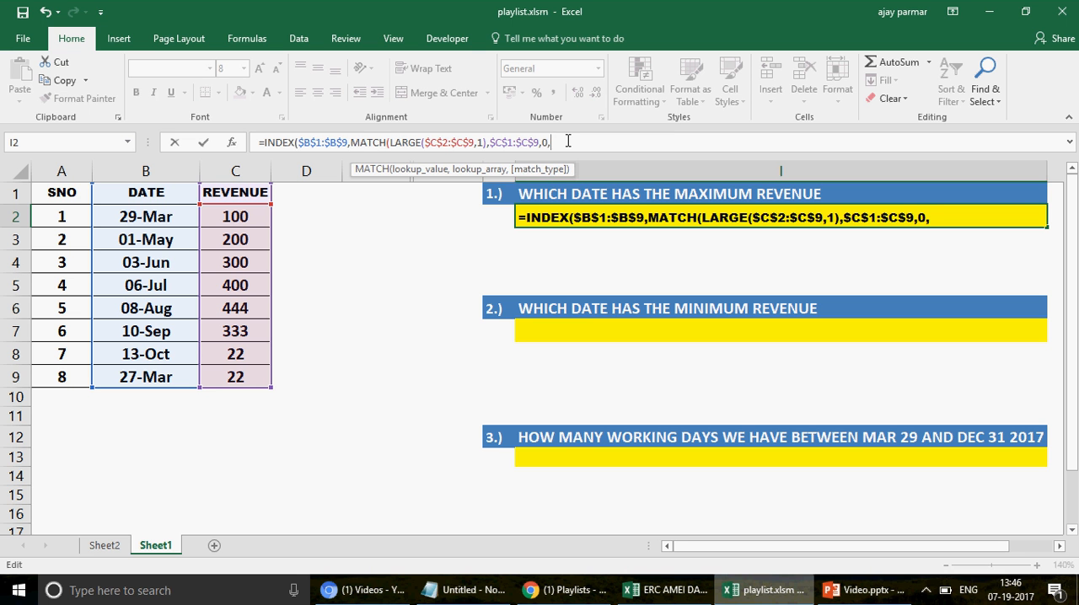
pyautogui.press('BackSpace')
pyautogui.write('),')
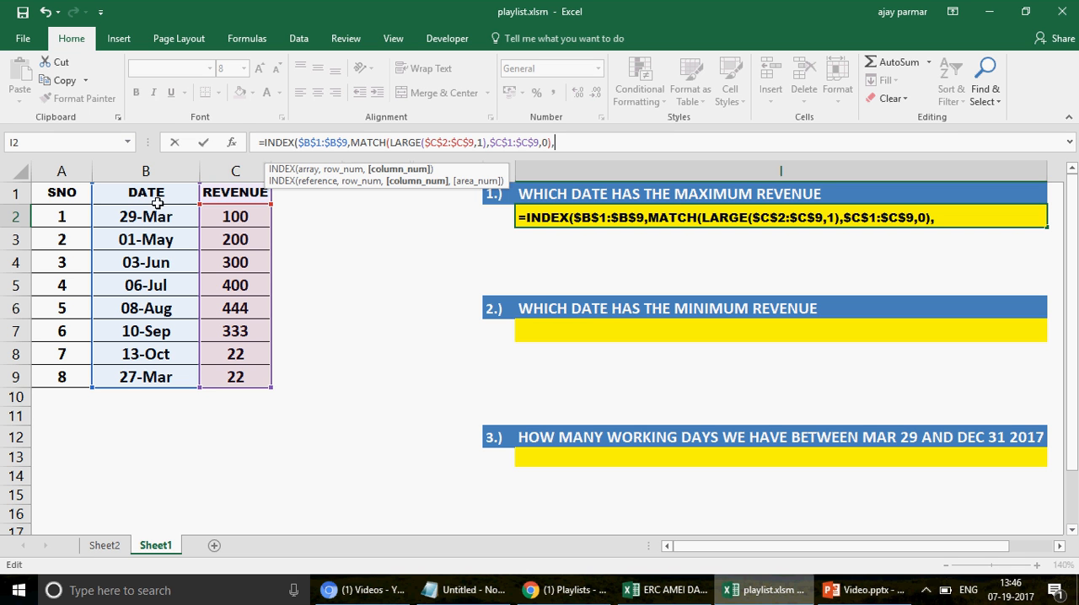
pyautogui.write('1')
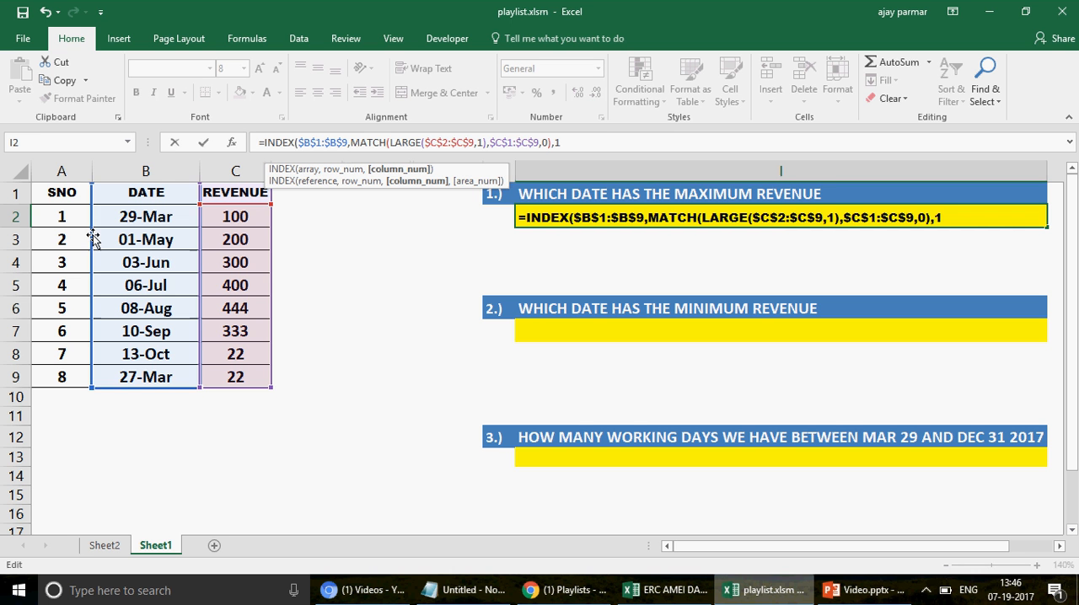
pyautogui.press('Return')
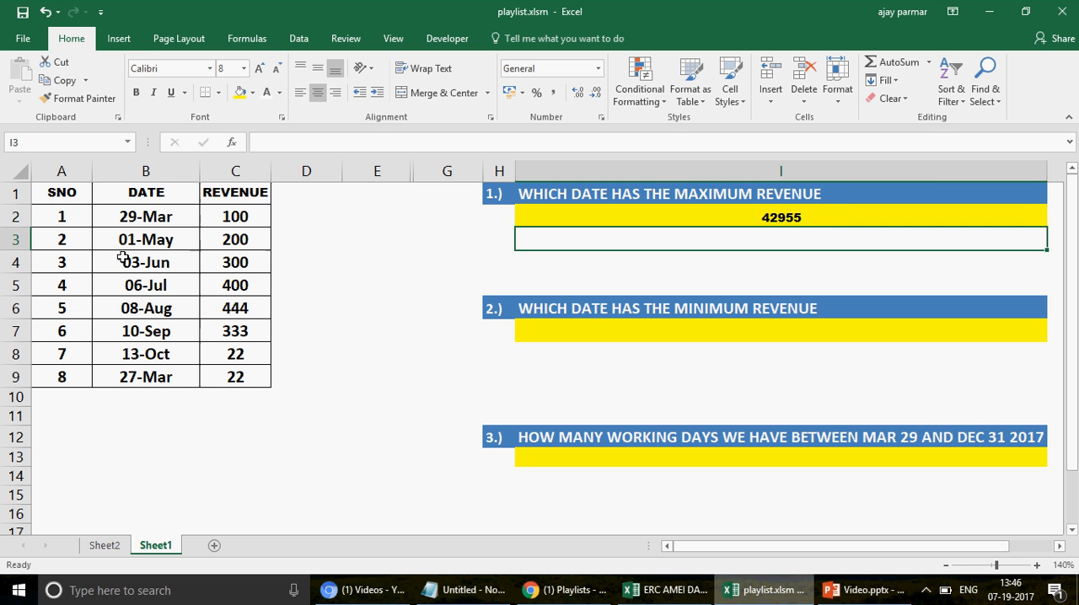
# Step: Format the maximum-revenue answer in I2 as Short Date
pyautogui.press('Up')
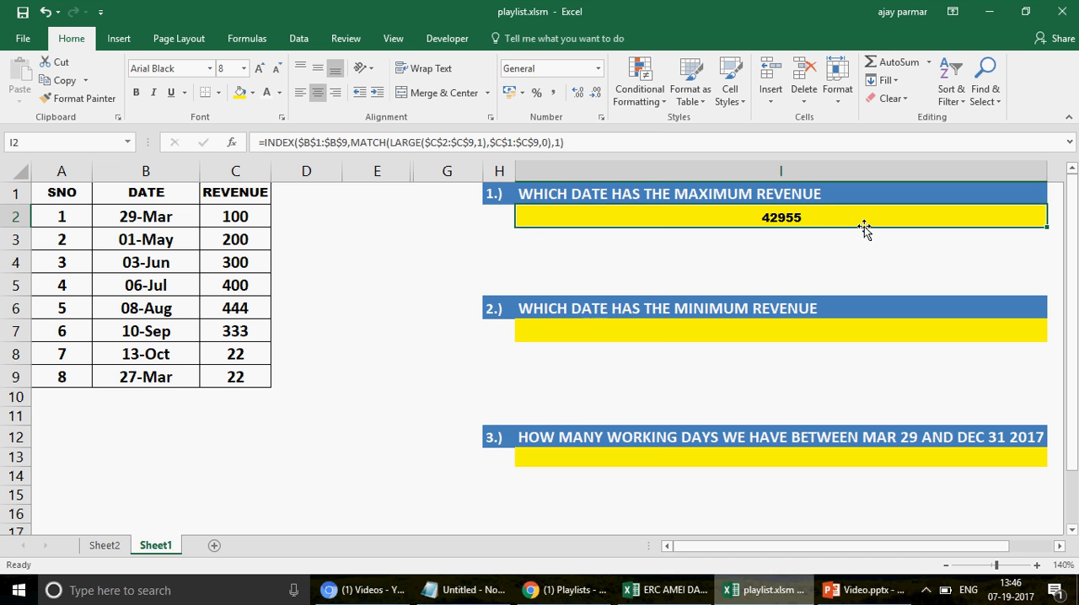
pyautogui.click(598, 69)
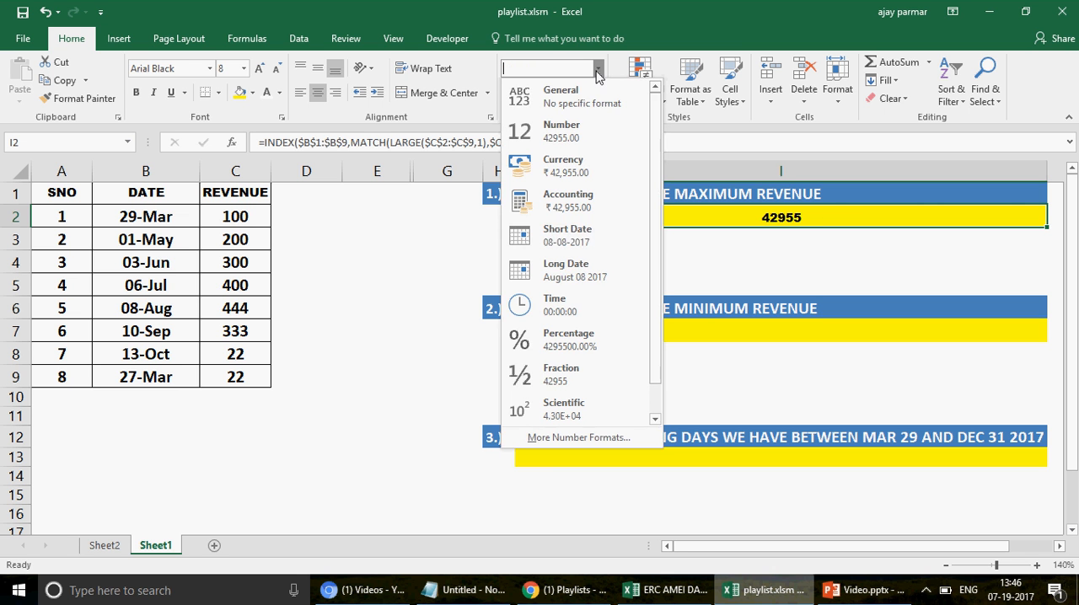
pyautogui.click(588, 240)
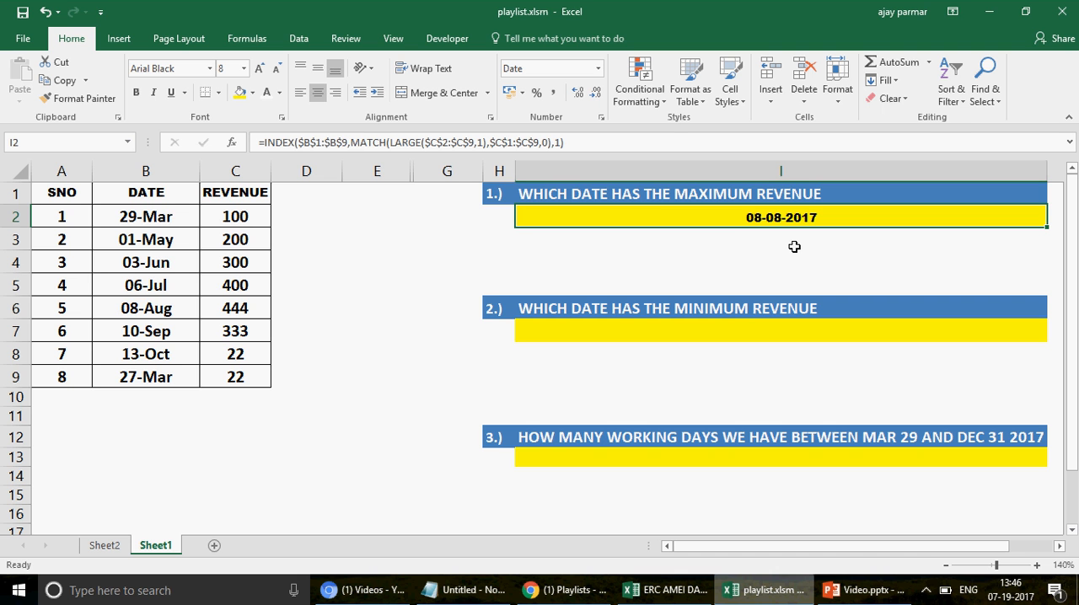
# Step: Evaluate the I2 formula part by part, from LARGE through MATCH to INDEX, and close the evaluation
pyautogui.click(242, 41)
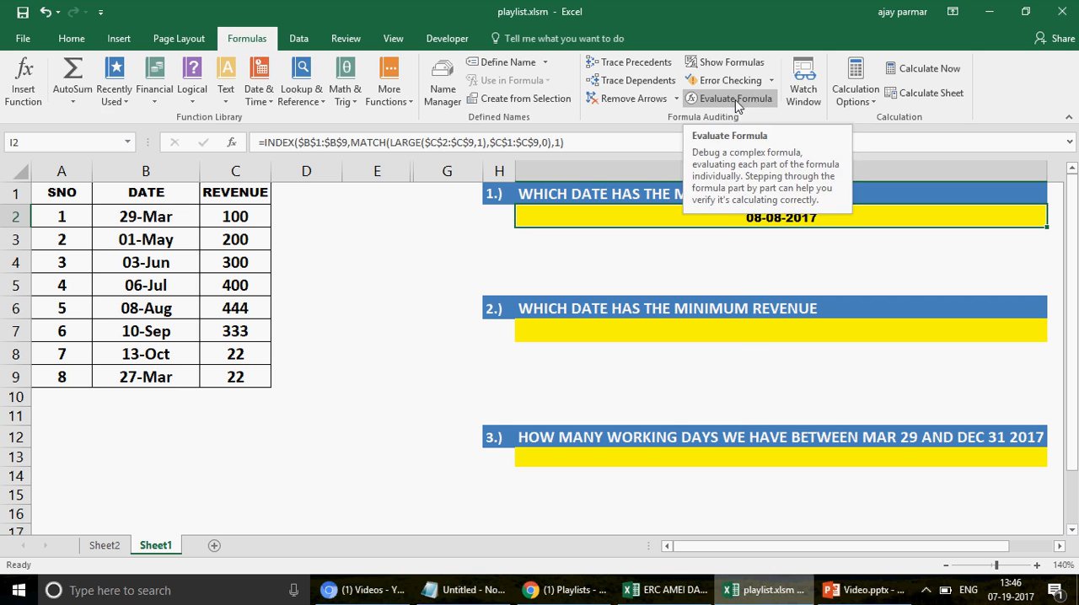
pyautogui.click(735, 100)
pyautogui.moveTo(564, 234); pyautogui.dragTo(323, 47)
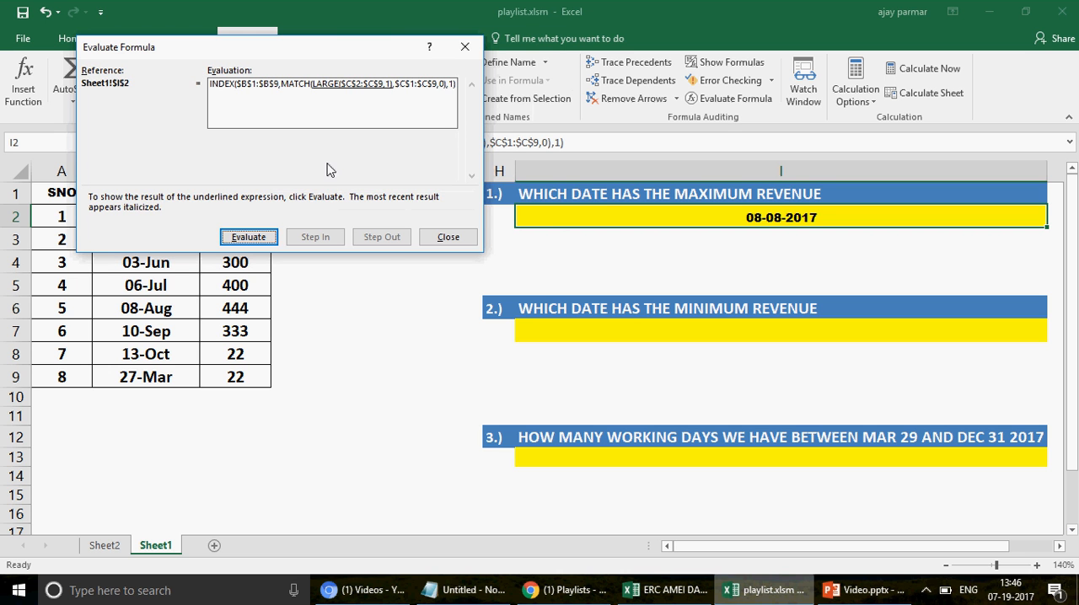
pyautogui.click(265, 242)
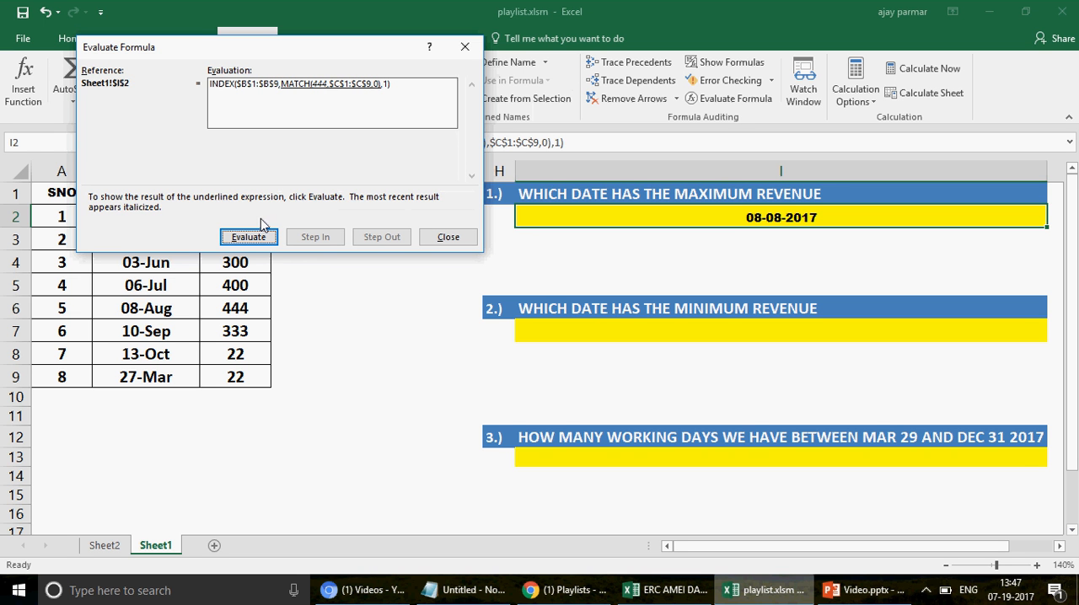
pyautogui.moveTo(358, 45); pyautogui.dragTo(606, 52)
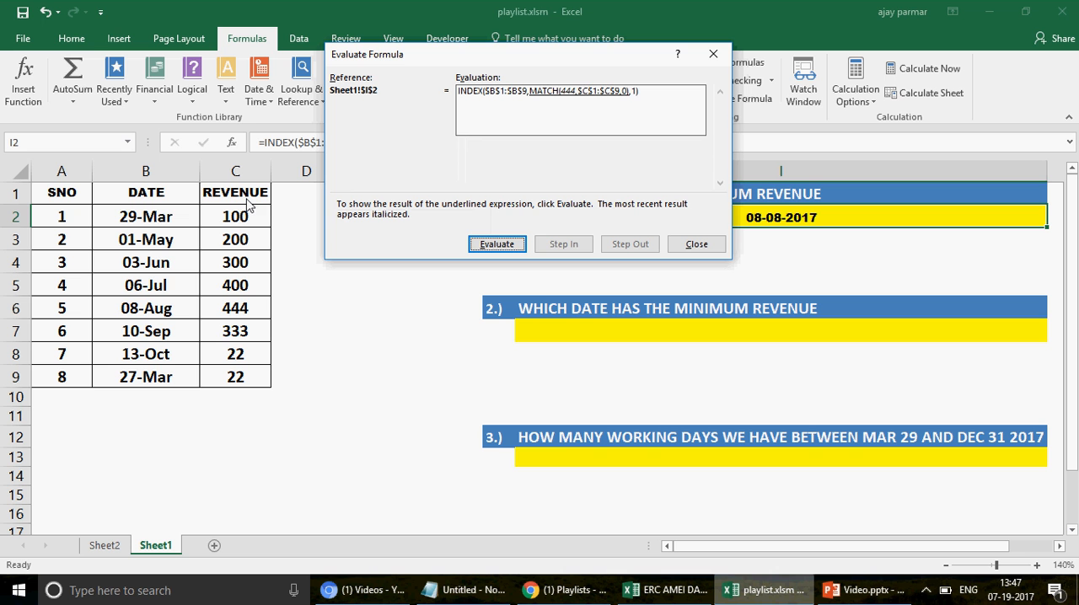
pyautogui.press('Return')
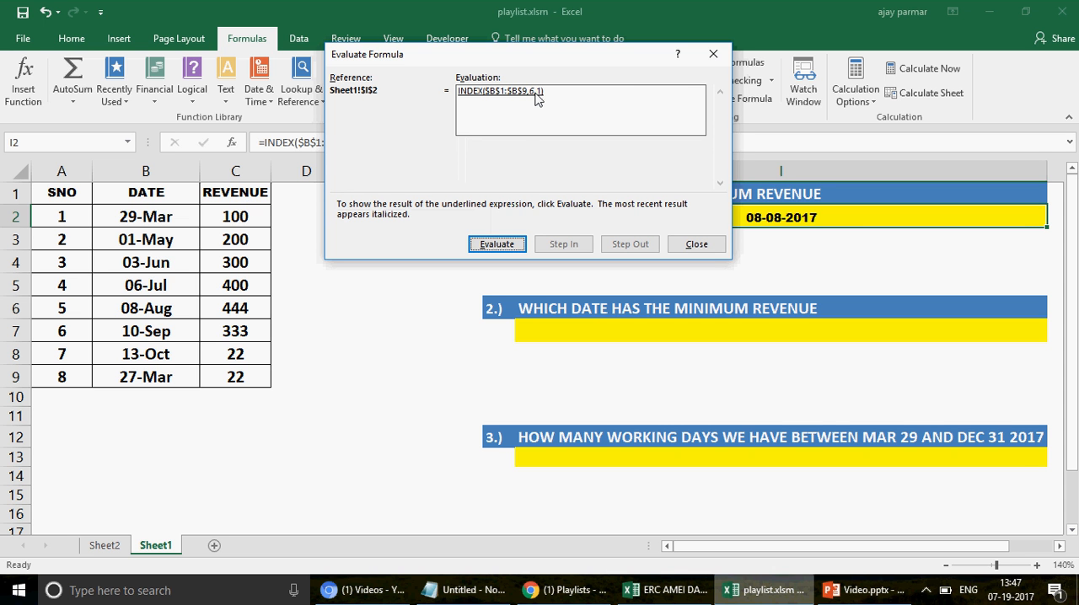
pyautogui.moveTo(595, 64); pyautogui.dragTo(458, 40)
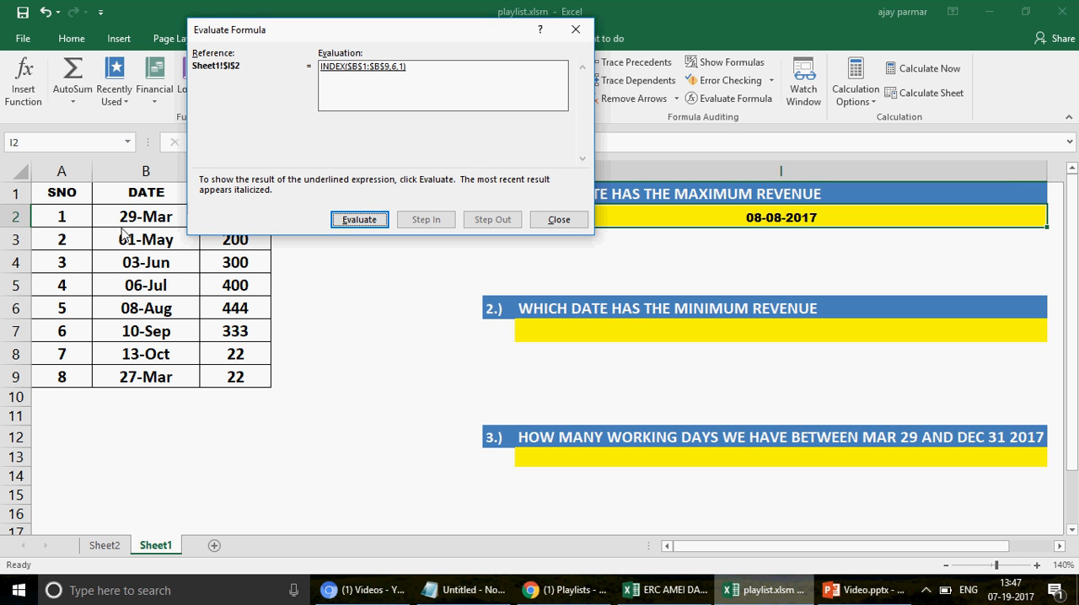
pyautogui.click(361, 220)
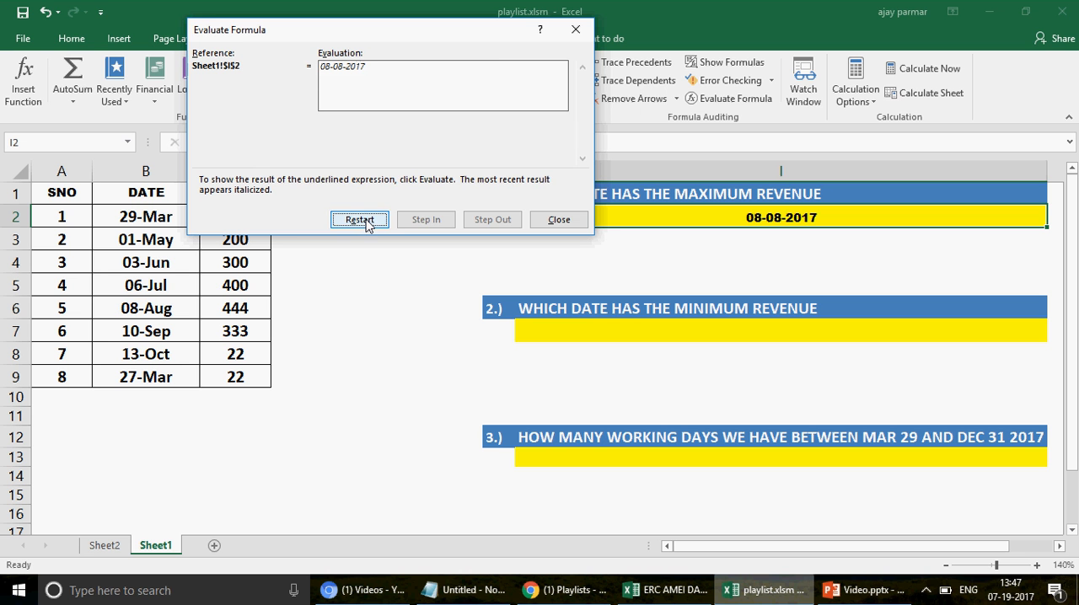
pyautogui.click(559, 220)
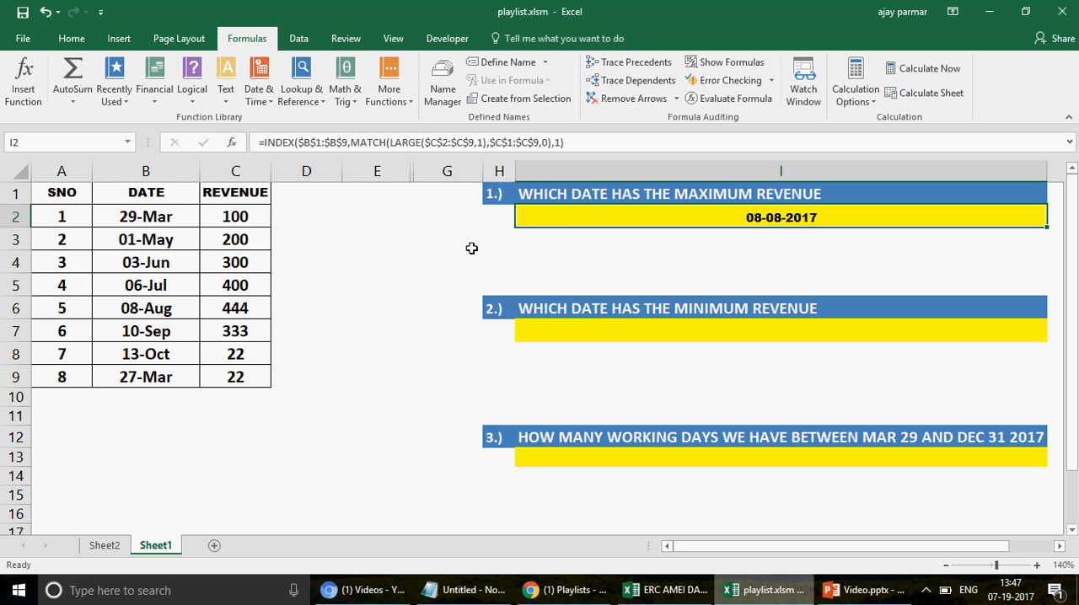
pyautogui.click(640, 334)
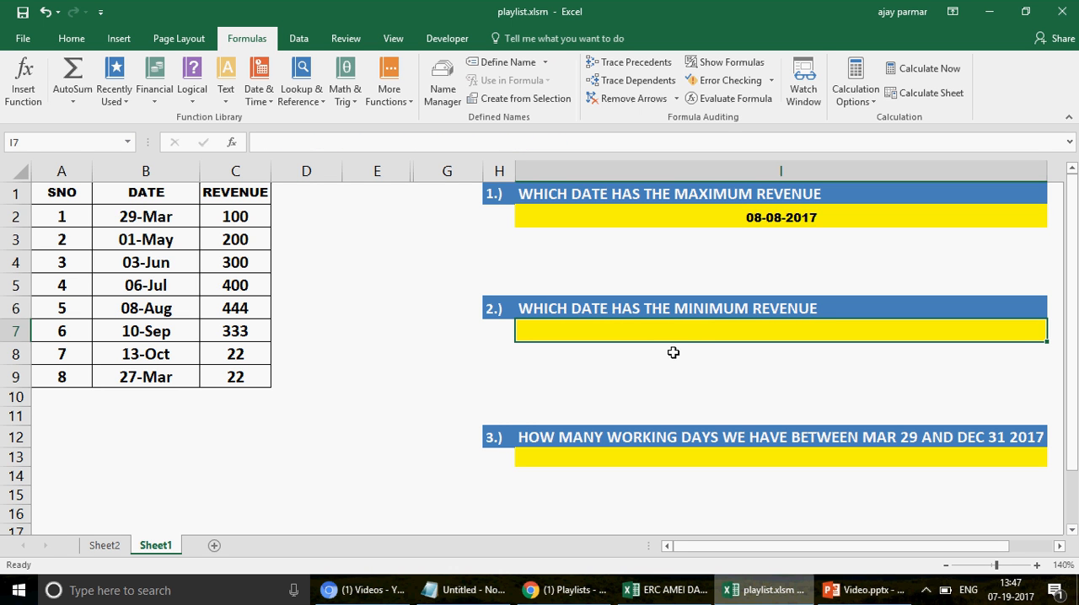
pyautogui.write('=SMALL')
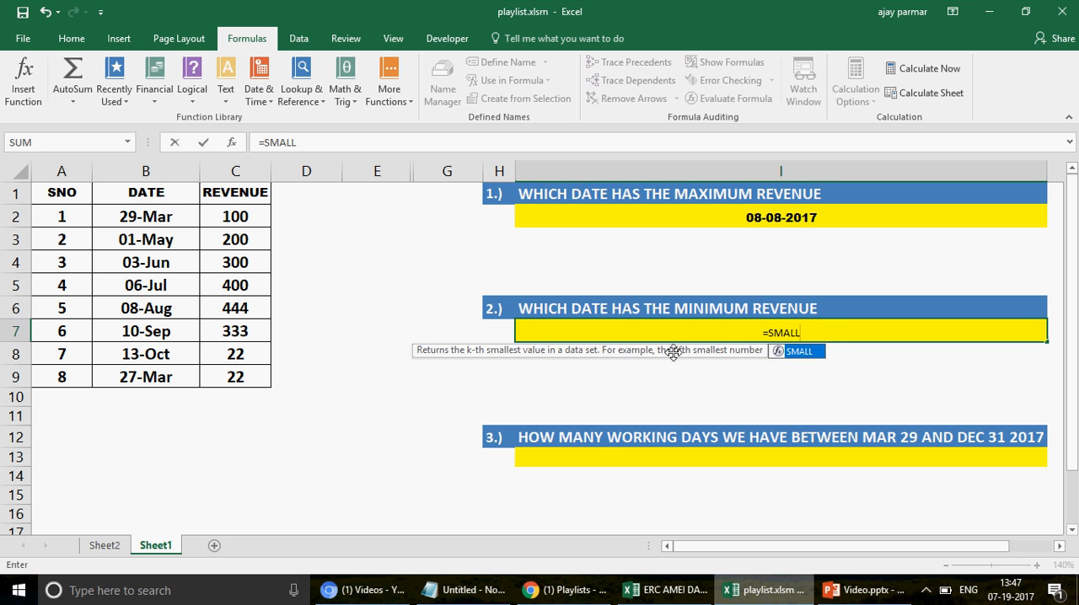
pyautogui.write('(')
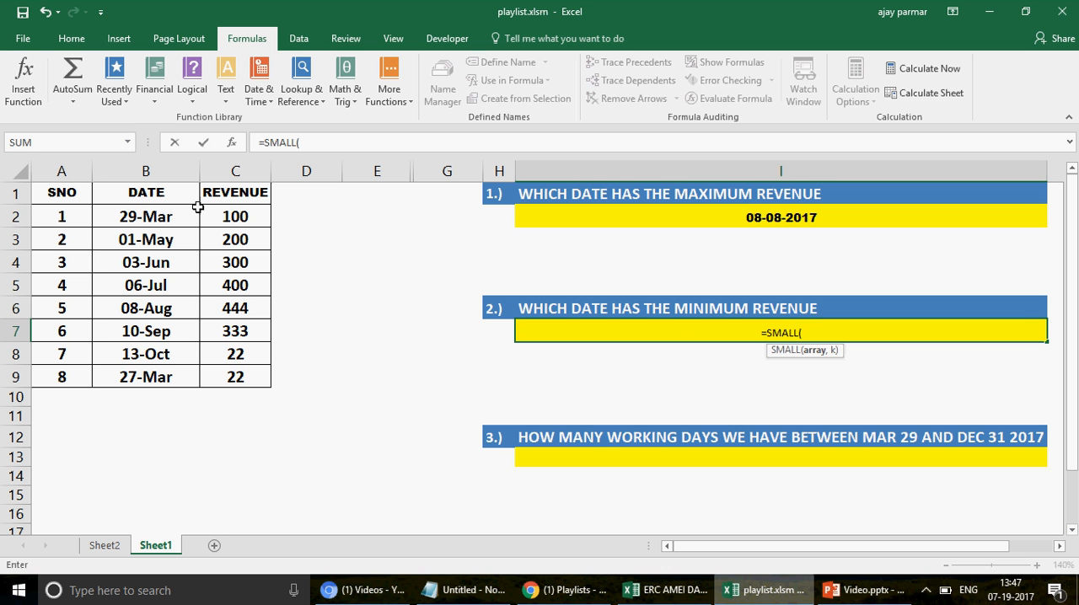
pyautogui.press('Escape')
# Step: Copy the cell formatting of I2 to the answer cells I7 and I13 with Format Painter
pyautogui.click(662, 217)
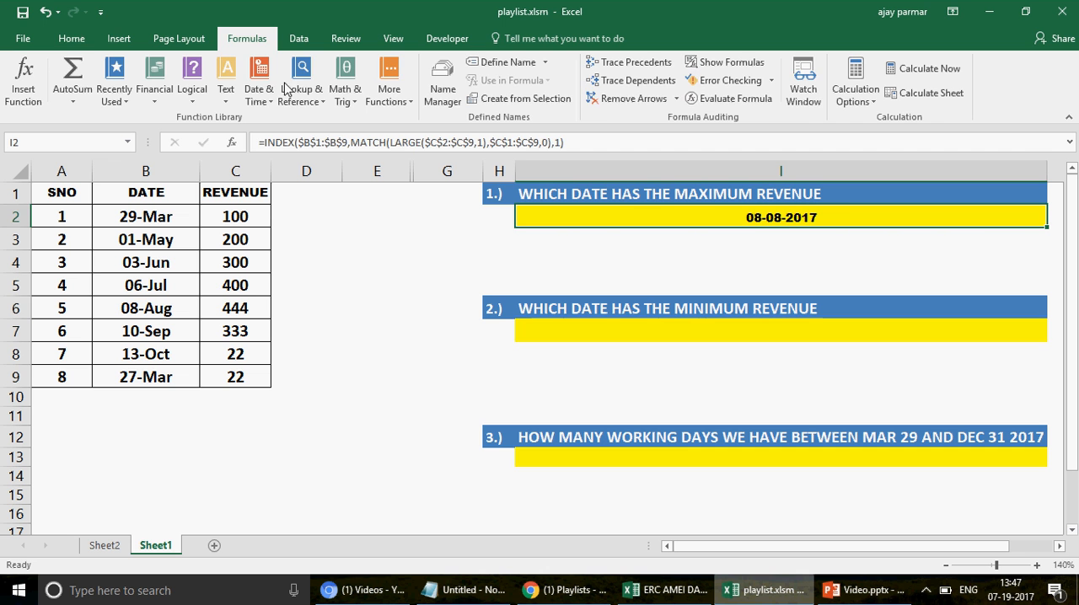
pyautogui.click(72, 39)
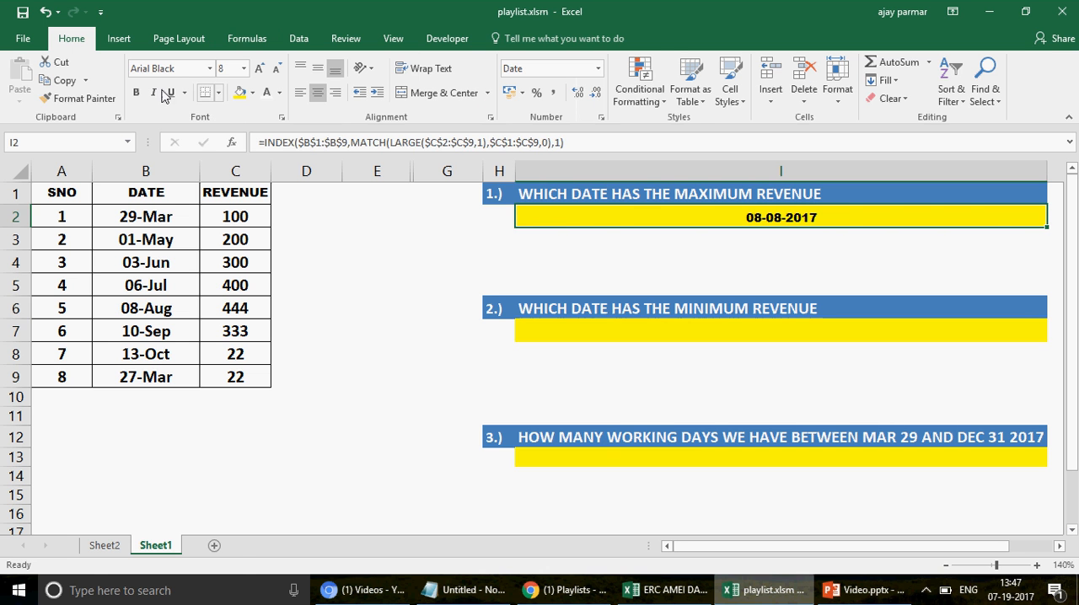
pyautogui.click(79, 98)
pyautogui.click(662, 330)
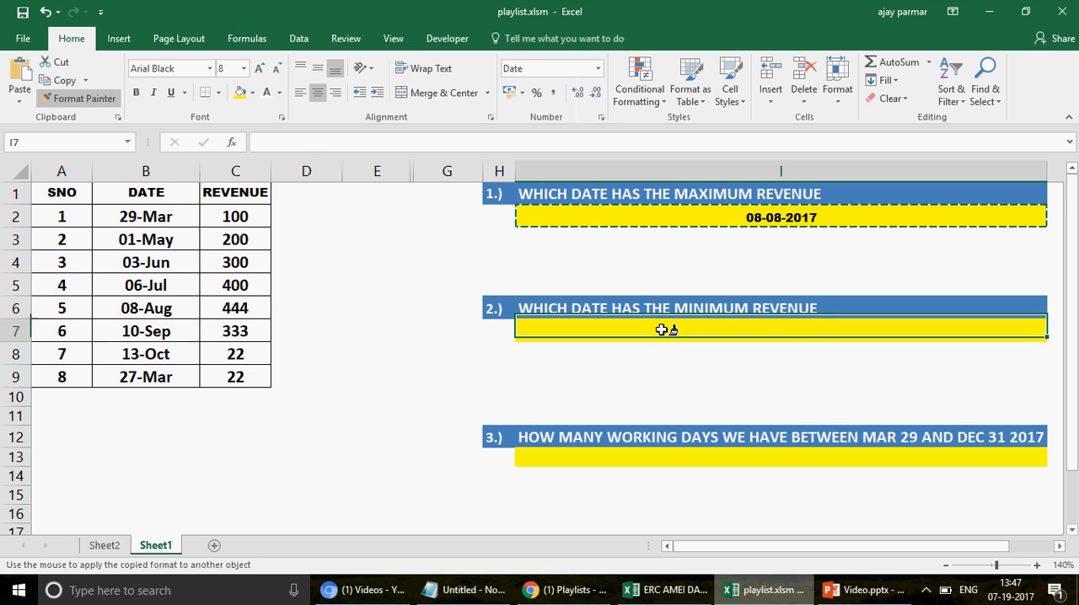
pyautogui.click(680, 460)
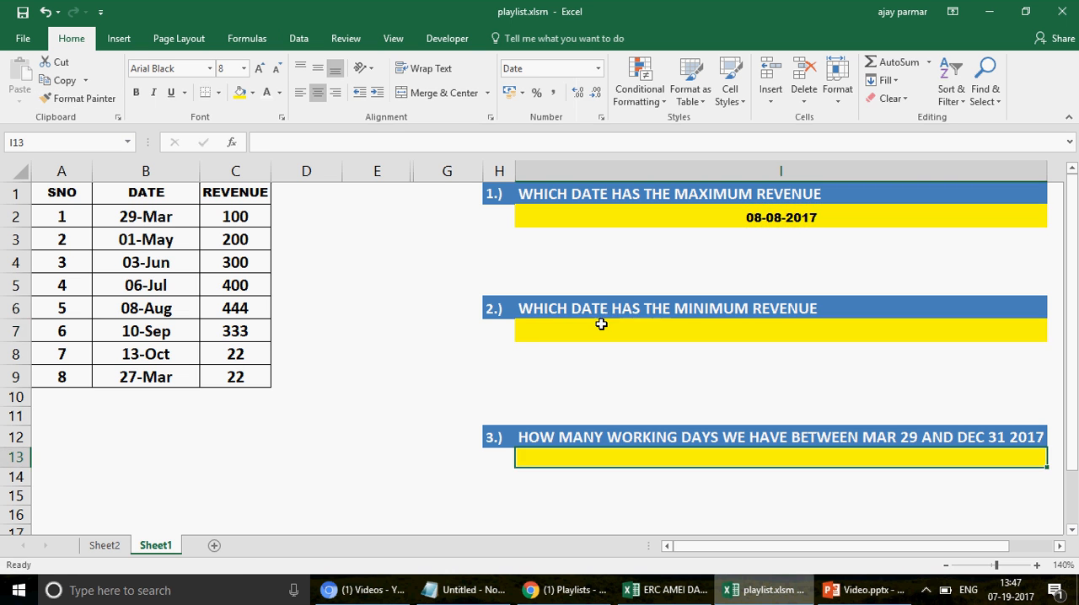
# Step: Enter a SMALL formula in I7 that returns the smallest revenue in C1:C9, with k set to 1
pyautogui.click(602, 323)
pyautogui.write('=')
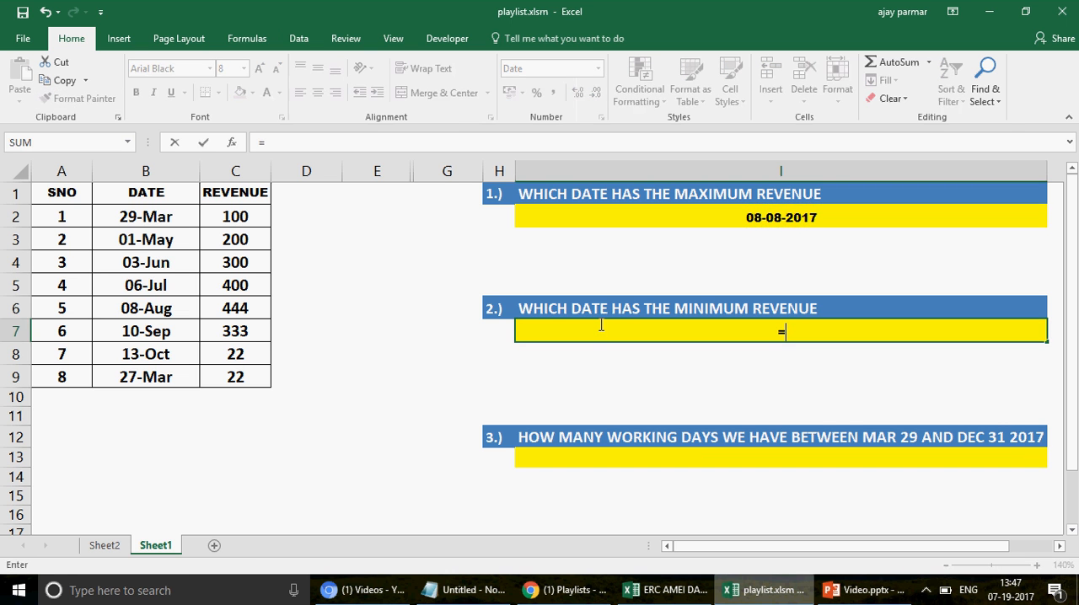
pyautogui.write('SM')
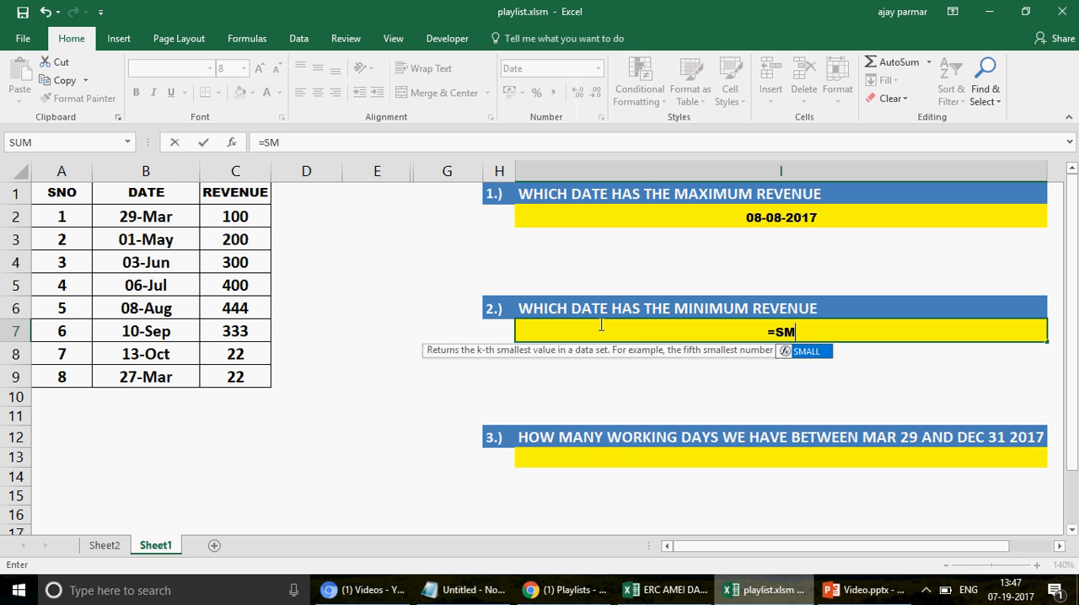
pyautogui.press('Tab')
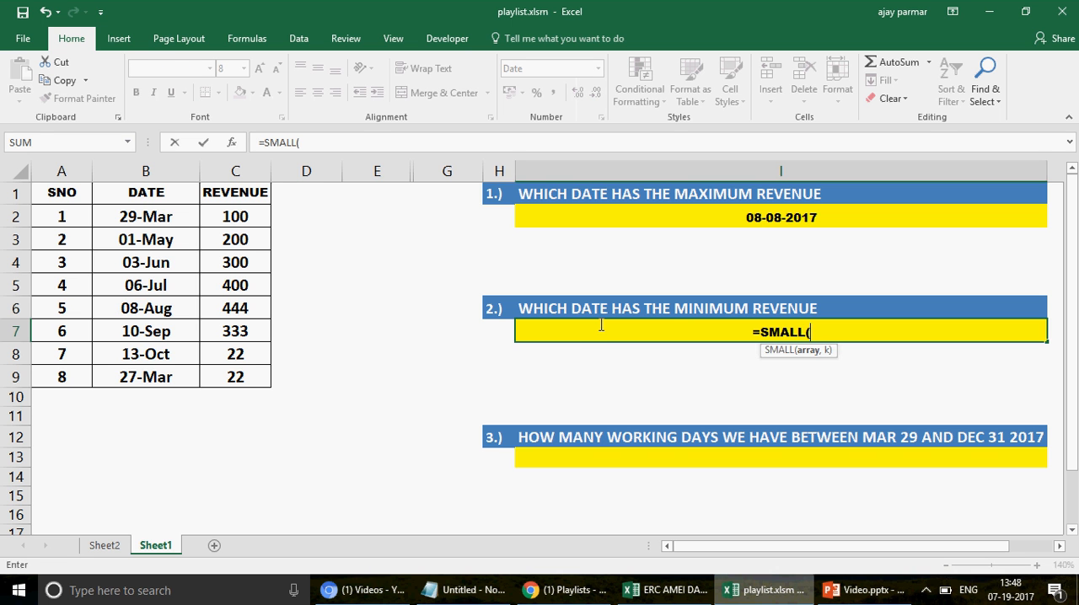
pyautogui.click(239, 190)
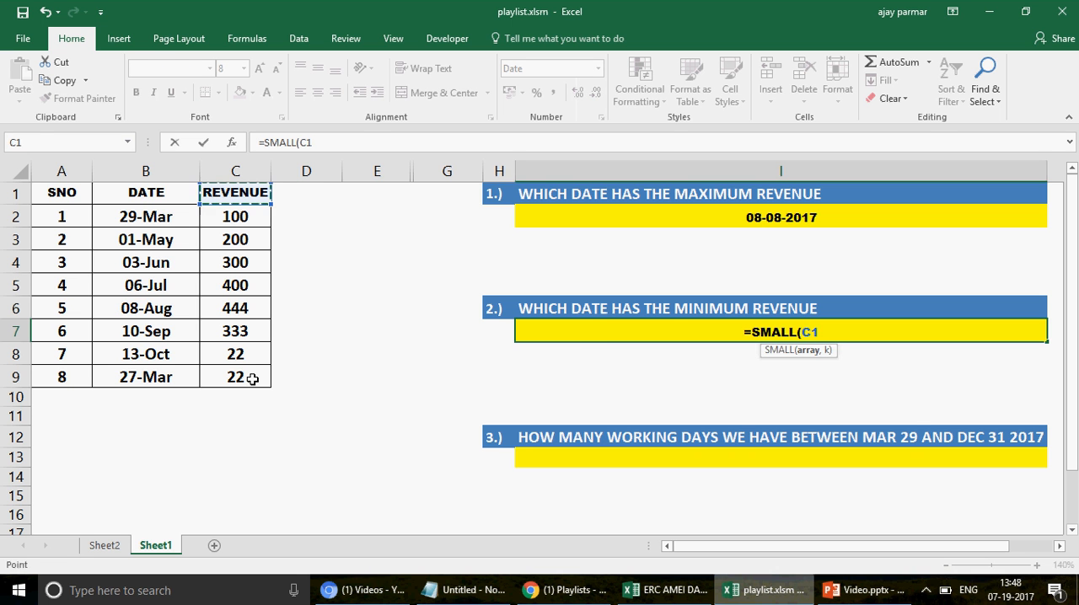
pyautogui.moveTo(252, 380); pyautogui.dragTo(276, 384)
pyautogui.write(',1')
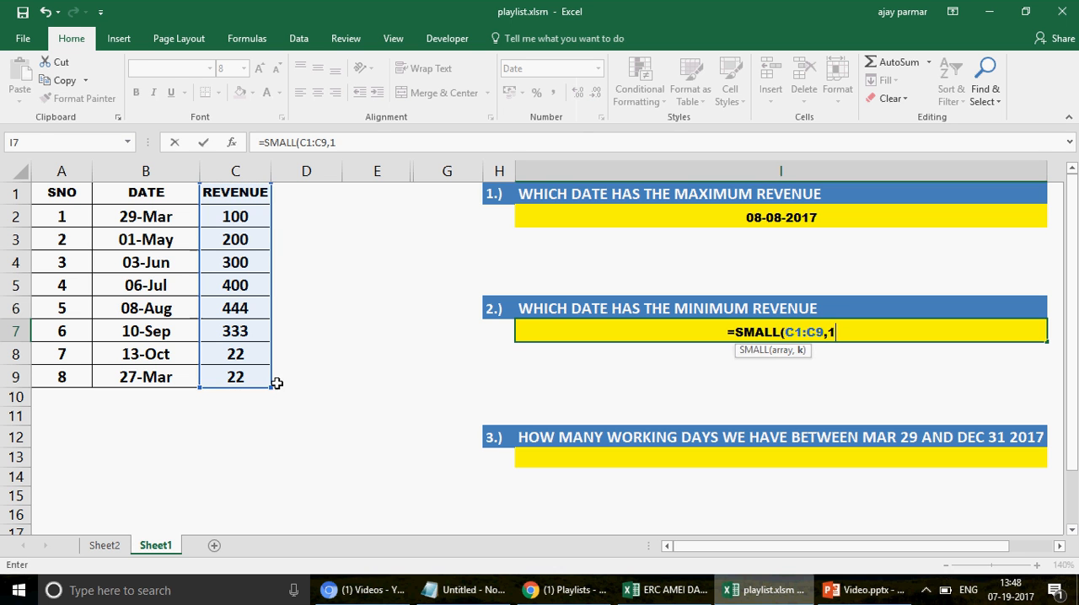
pyautogui.write(')')
pyautogui.press('Return')
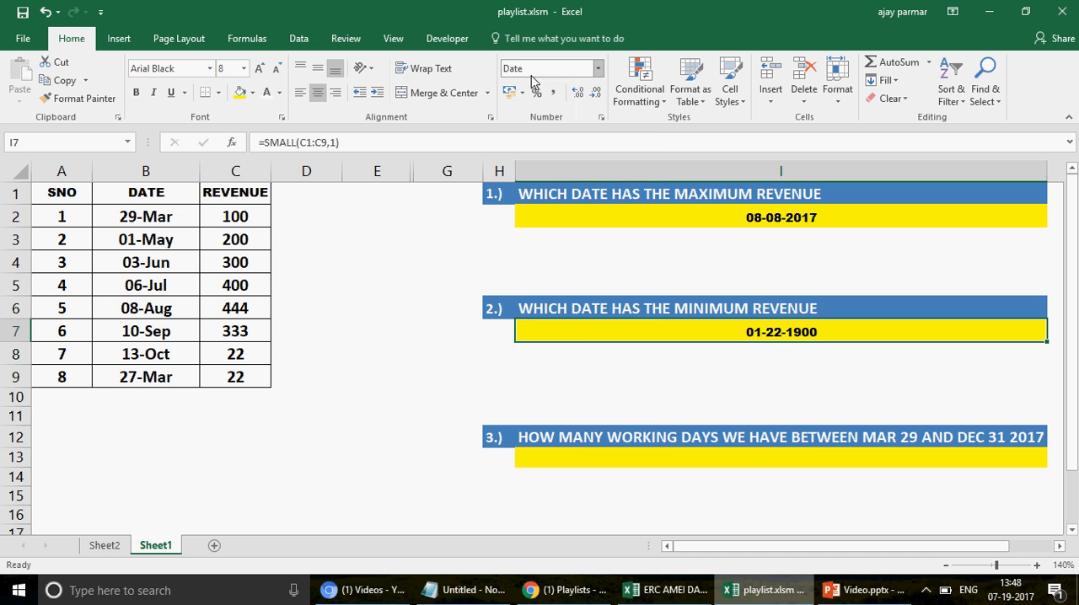
# Step: Apply the Number format to the minimum-revenue cell I7 and replace it with General
pyautogui.click(598, 70)
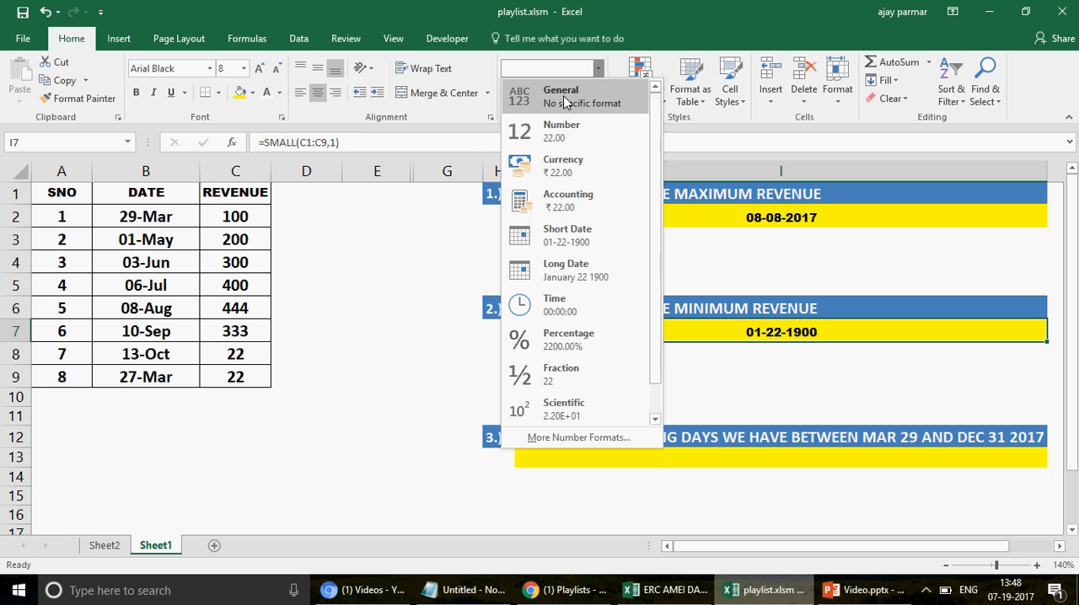
pyautogui.click(578, 123)
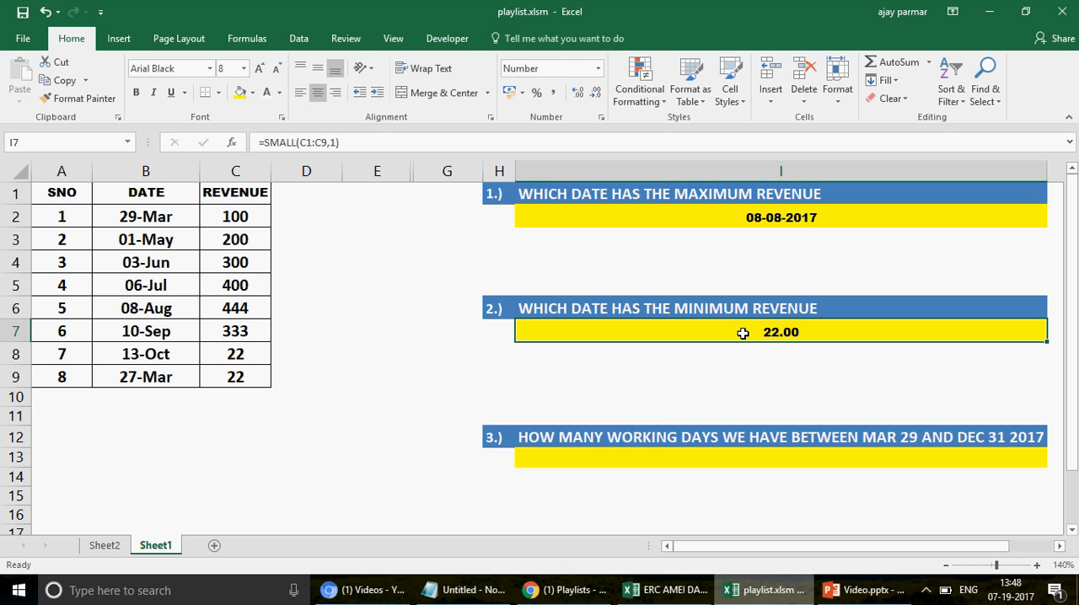
pyautogui.click(600, 72)
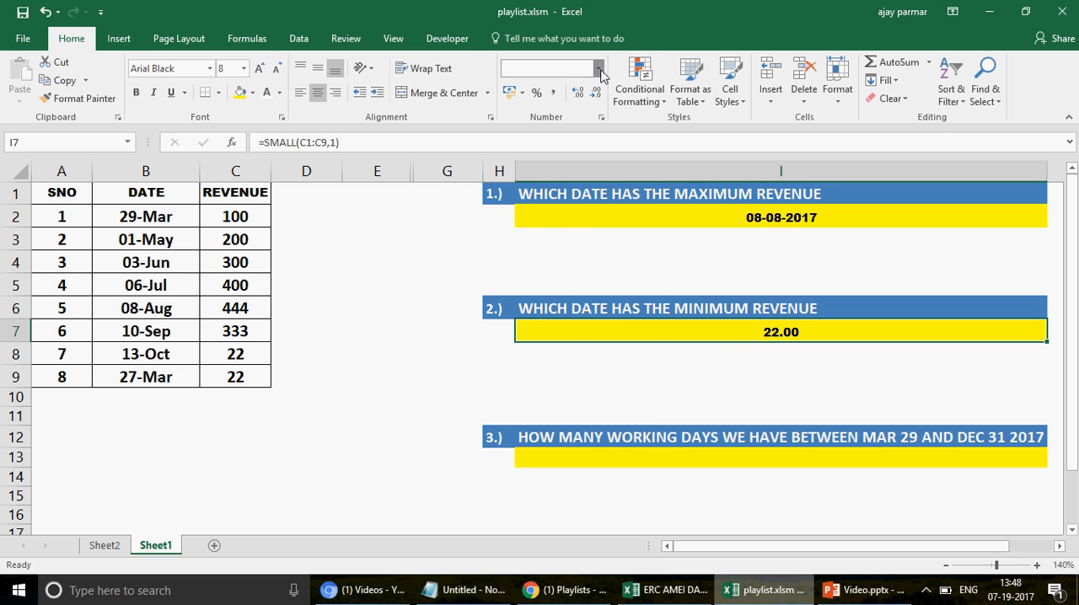
pyautogui.click(573, 111)
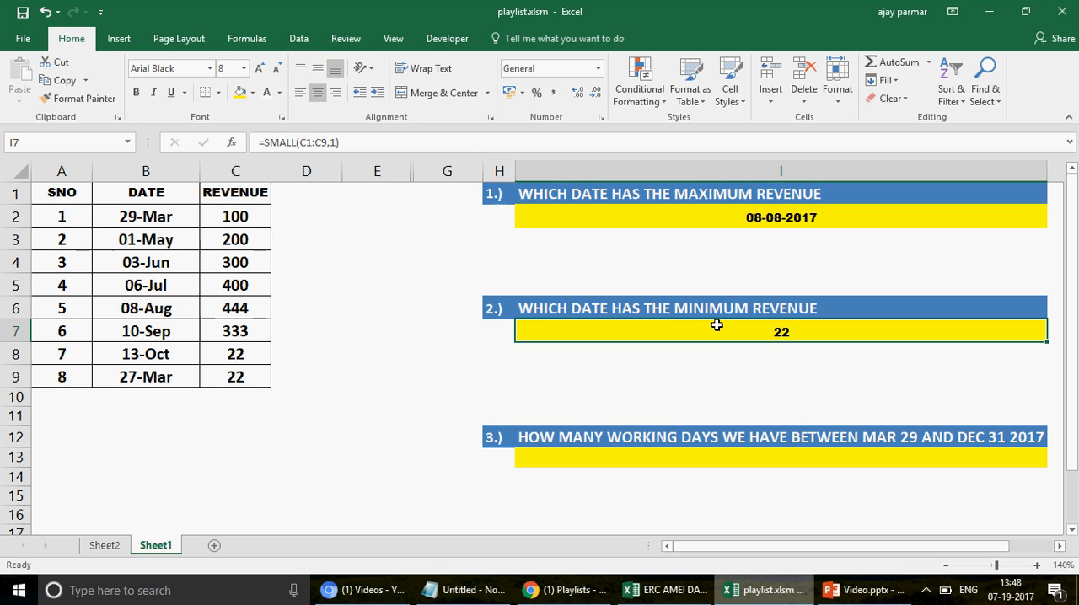
# Step: Insert an INDEX function ahead of SMALL in the I7 formula, with the date range B1:B9 as its array
pyautogui.click(264, 143)
pyautogui.write('INDEX')
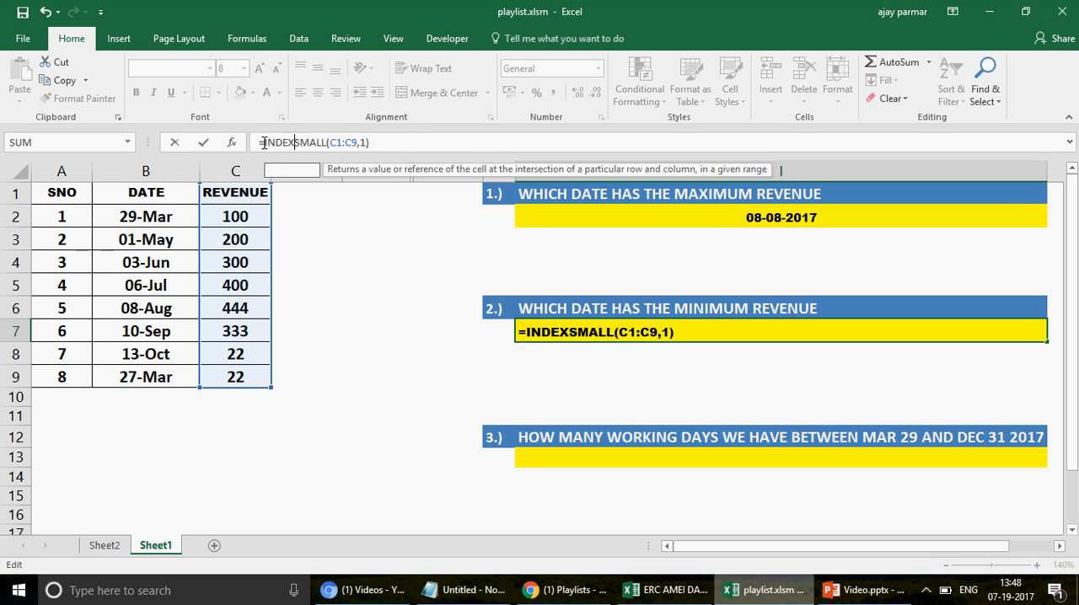
pyautogui.write('(')
pyautogui.click(161, 191)
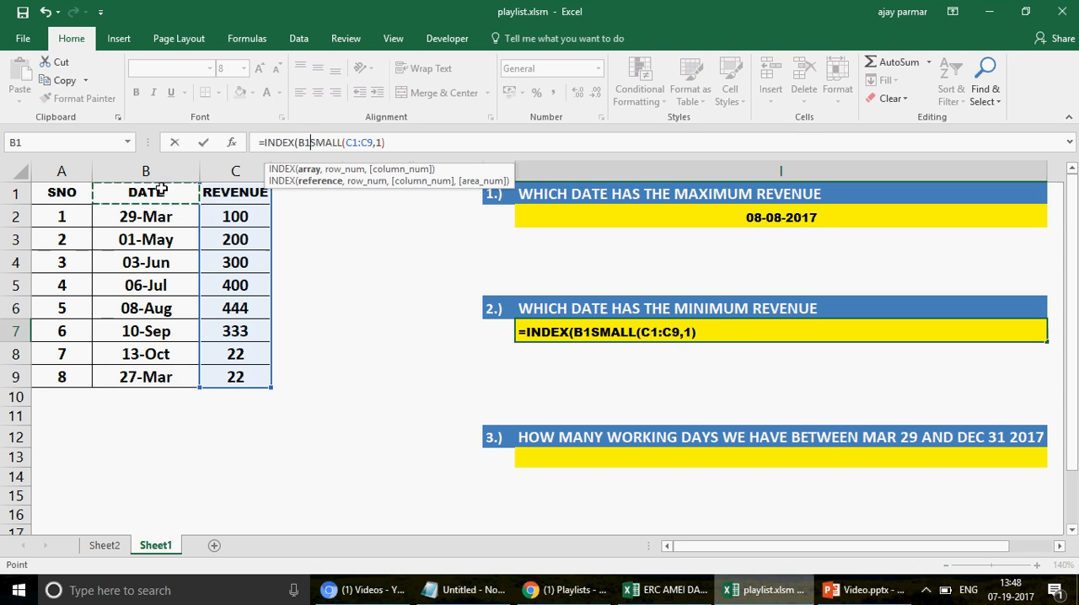
pyautogui.keyDown('shift'); pyautogui.click(162, 377); pyautogui.keyUp('shift')
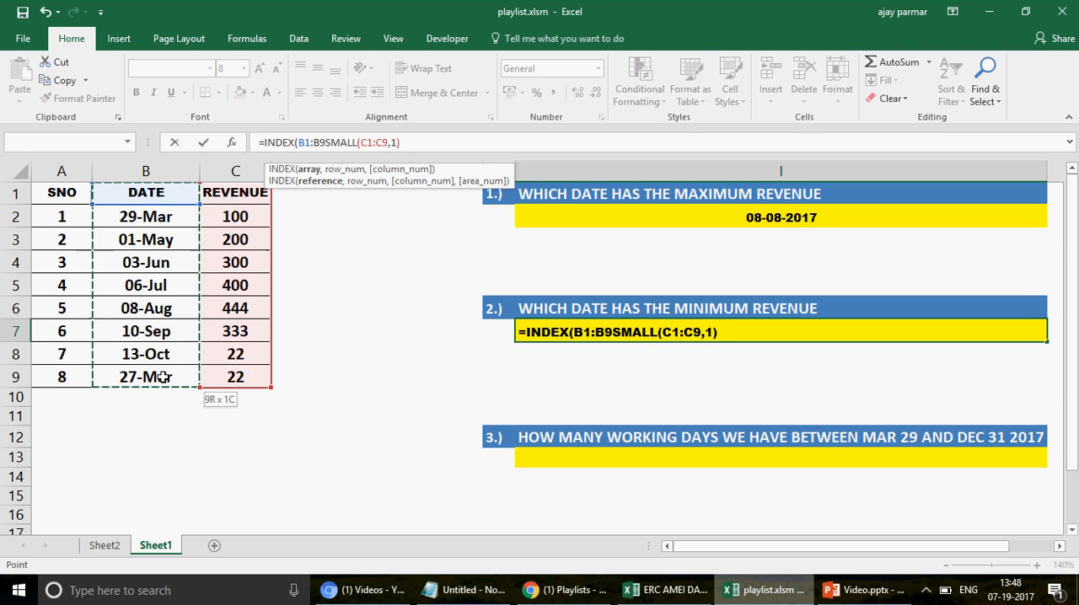
pyautogui.write(',')
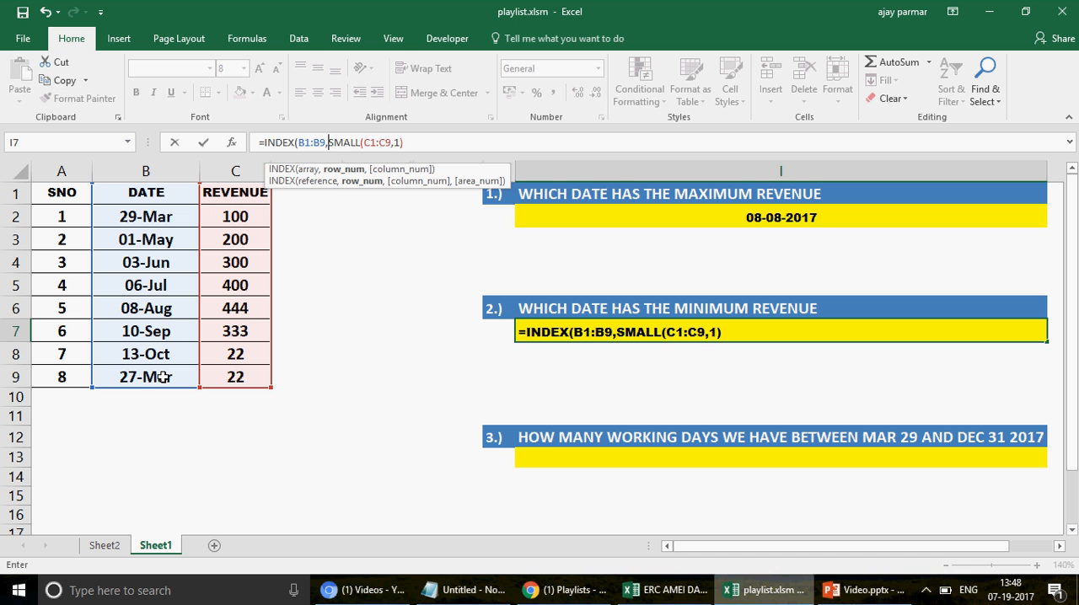
pyautogui.write('MATCH')
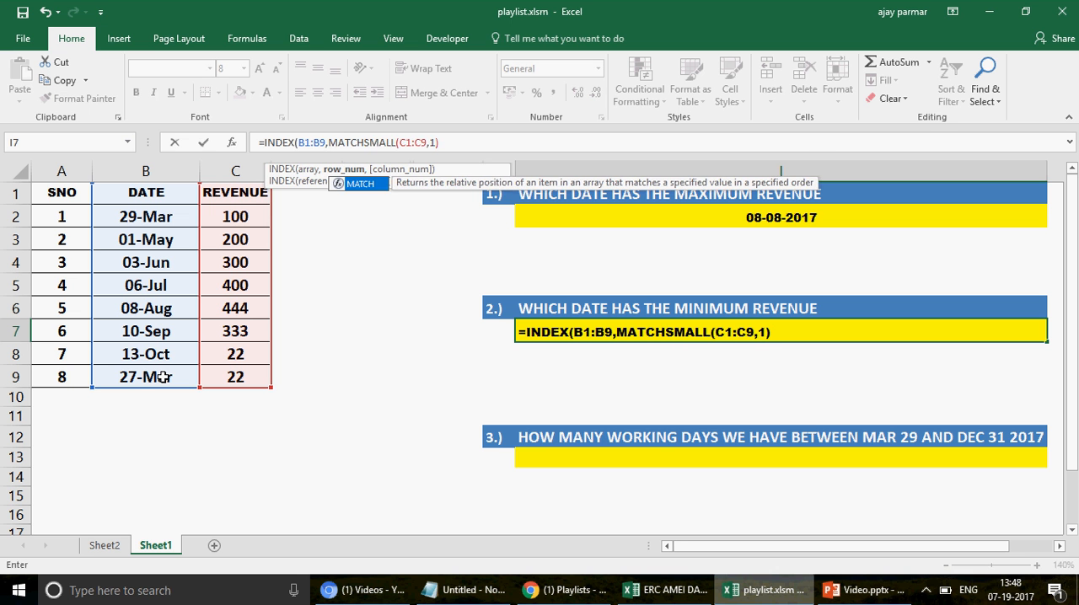
pyautogui.write('(')
# Step: Nest SMALL as the lookup value of a MATCH function, with C1:C9 as lookup array and match type 0
pyautogui.click(473, 144)
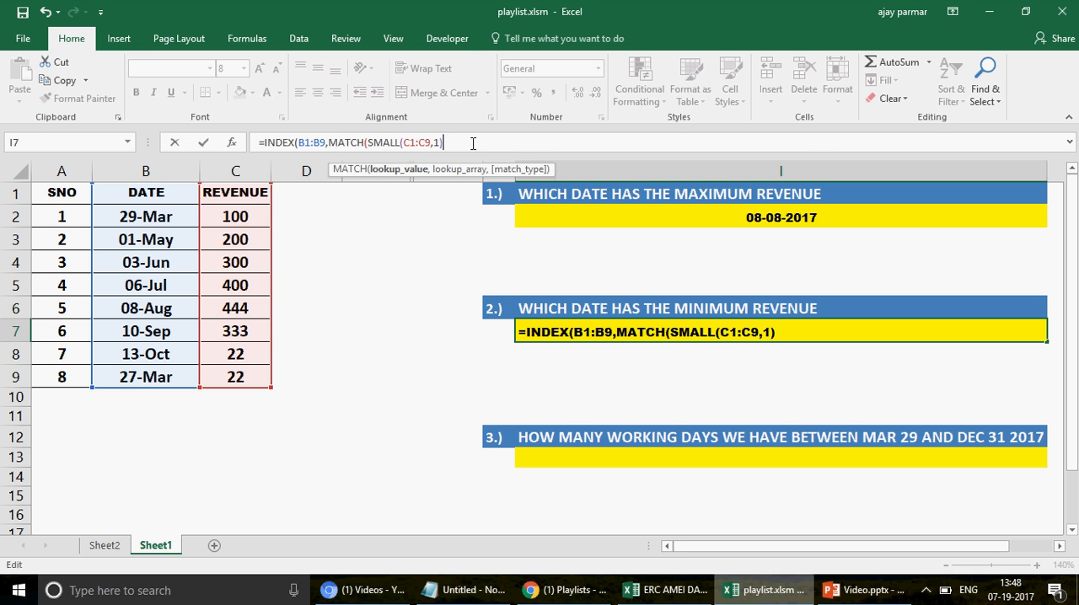
pyautogui.write(',')
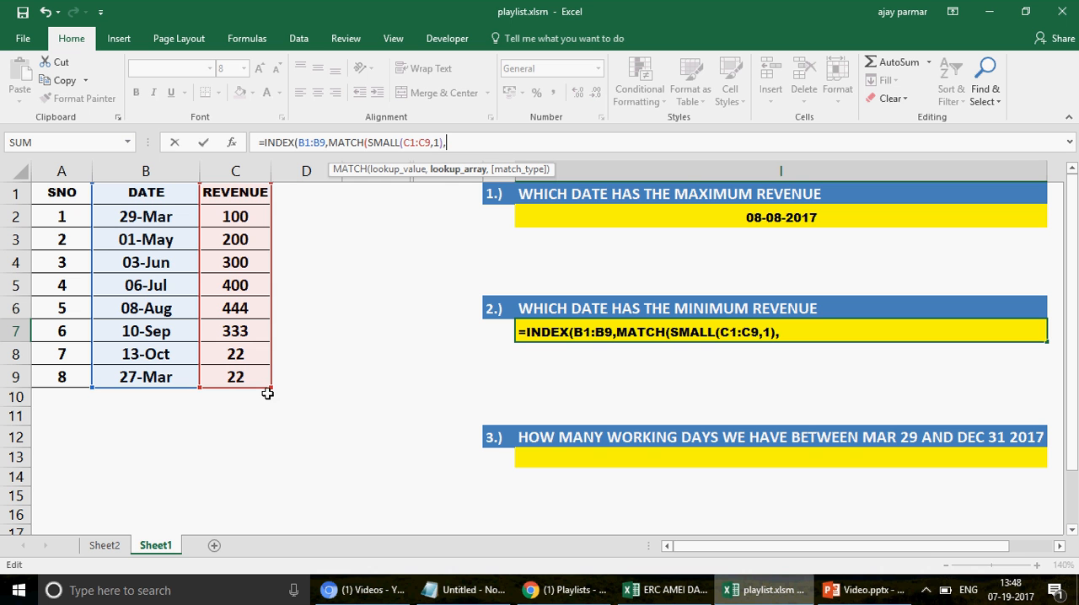
pyautogui.write('0')
pyautogui.press('BackSpace')
pyautogui.click(247, 191)
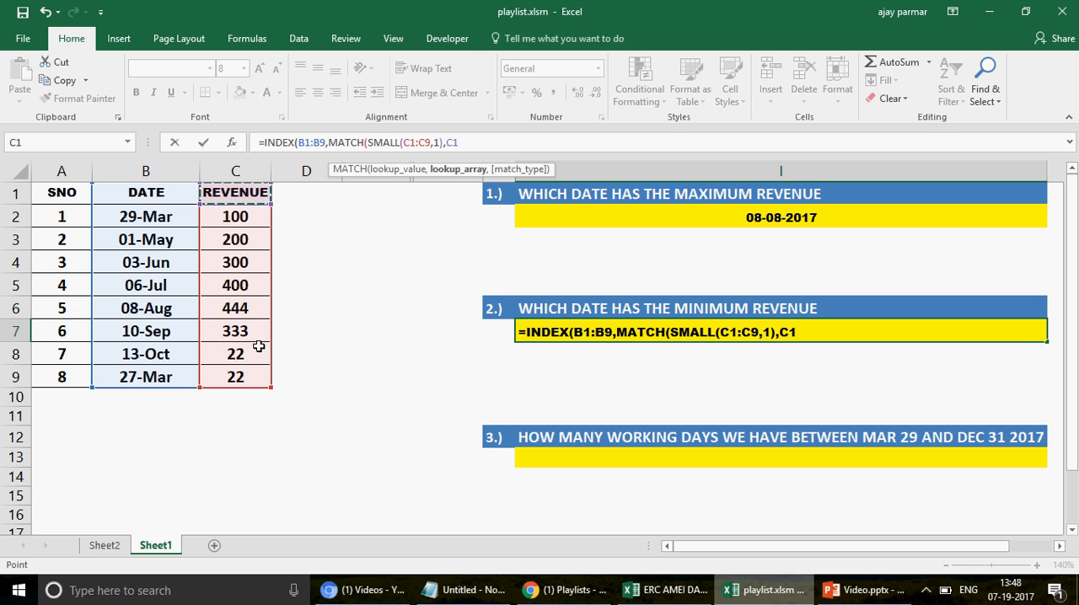
pyautogui.moveTo(259, 346); pyautogui.dragTo(247, 375)
pyautogui.write(',0')
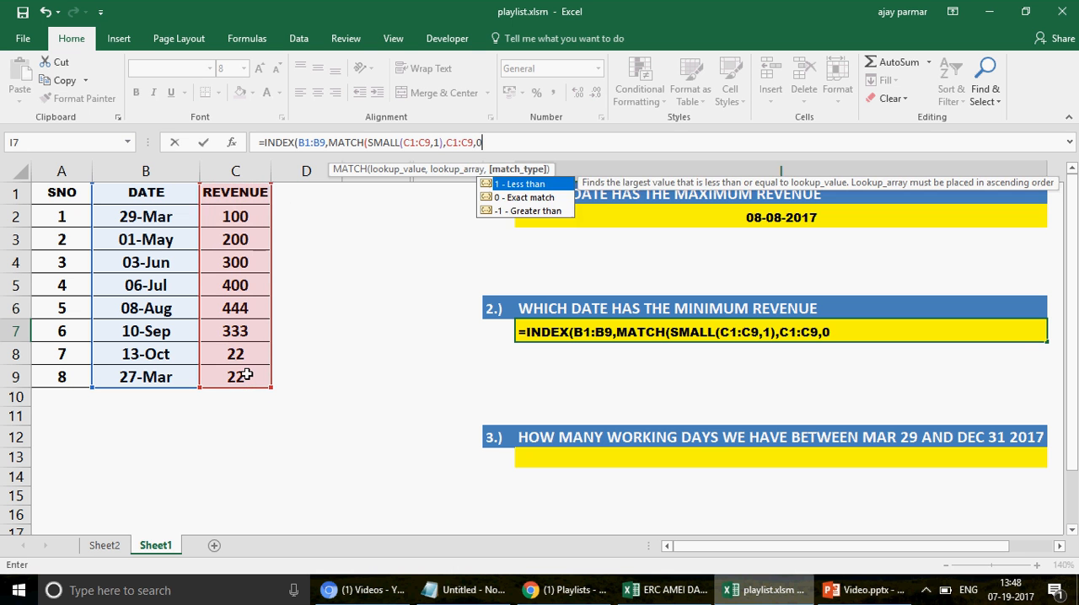
pyautogui.write(')')
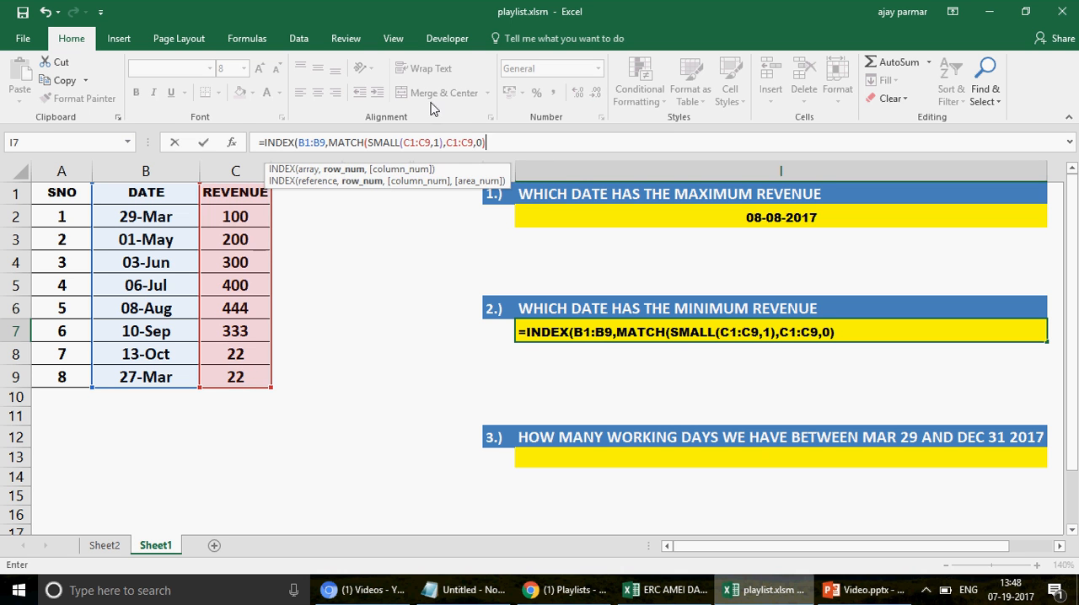
pyautogui.write(',')
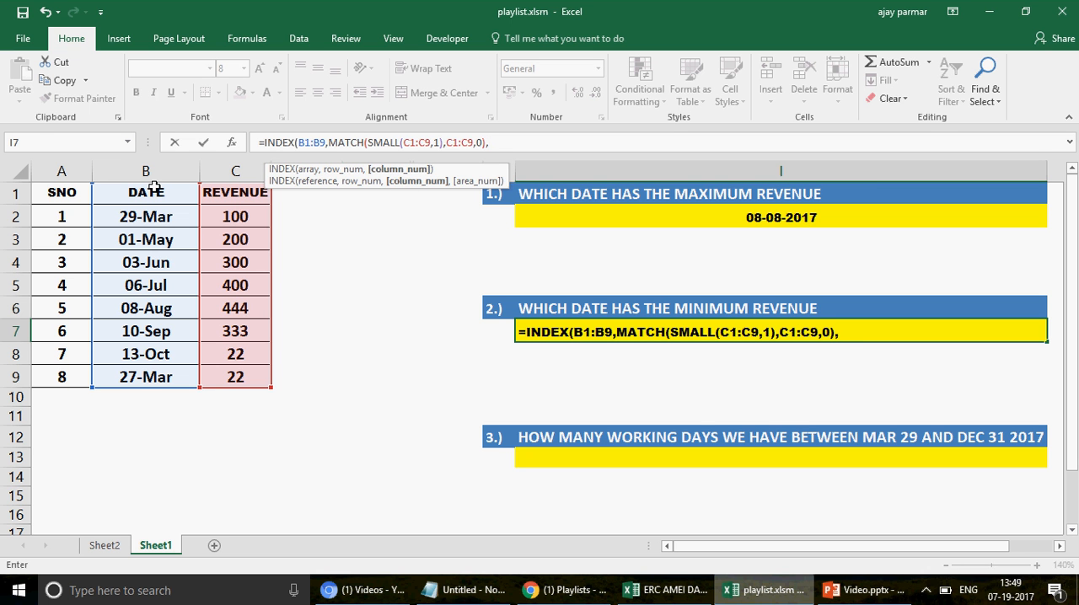
# Step: Close the MATCH function, set INDEX's column number to 1 and enter the I7 formula
pyautogui.write('1)')
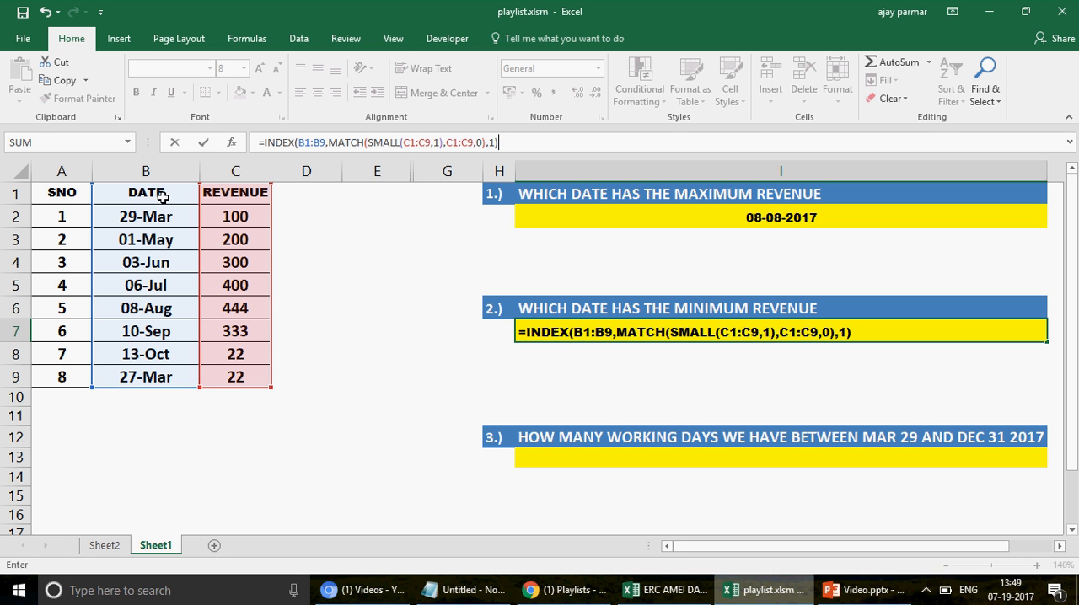
pyautogui.press('Return')
pyautogui.press('Up')
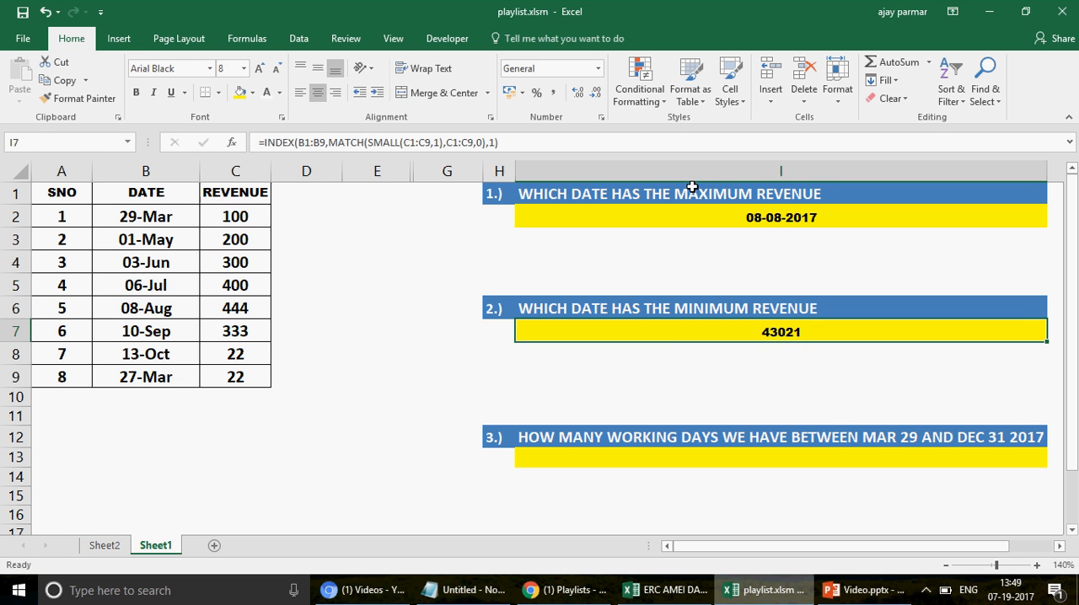
# Step: Insert the opening of a TEXT function in front of INDEX in the I7 formula
pyautogui.click(599, 70)
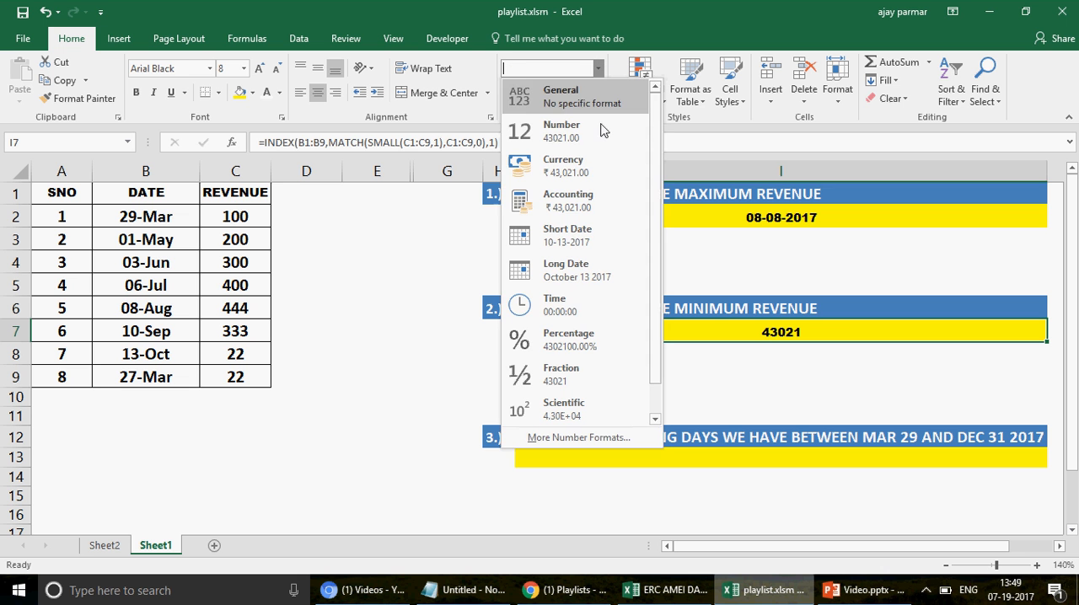
pyautogui.click(743, 329)
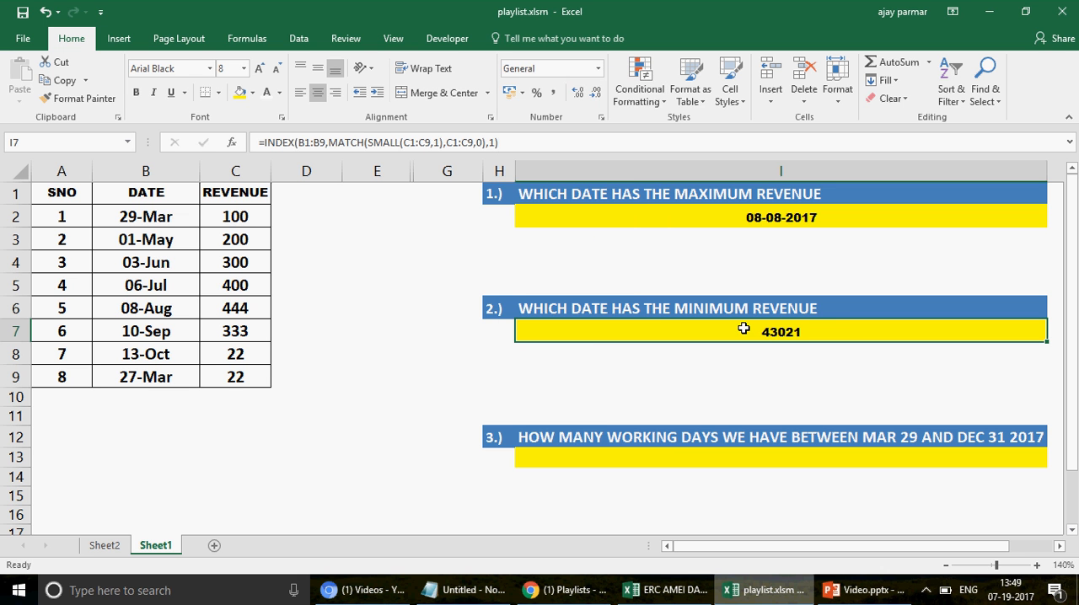
pyautogui.click(267, 145)
pyautogui.write('TEXT')
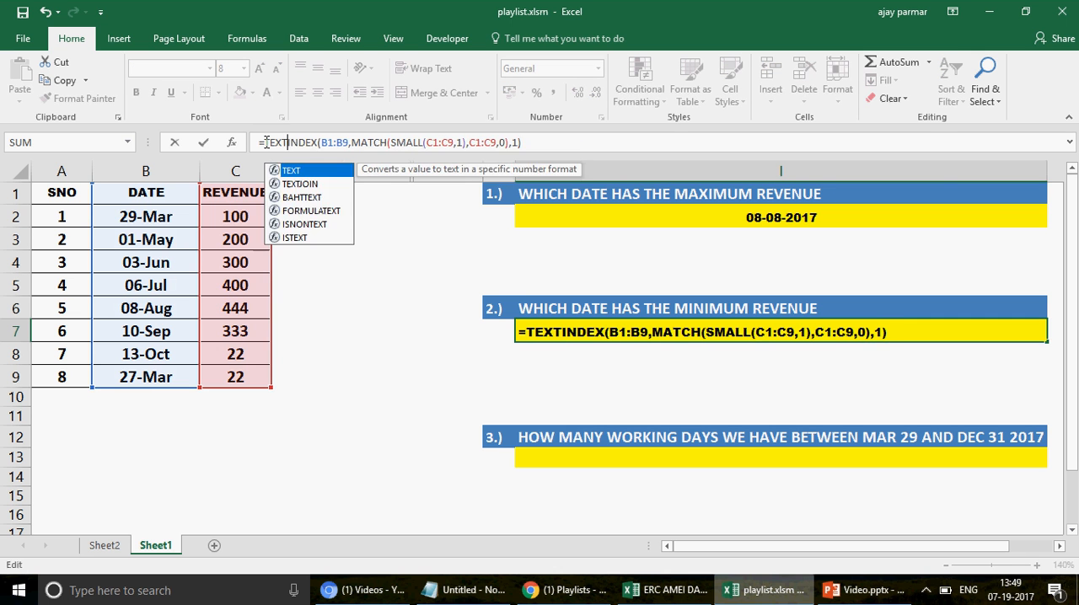
pyautogui.write('(')
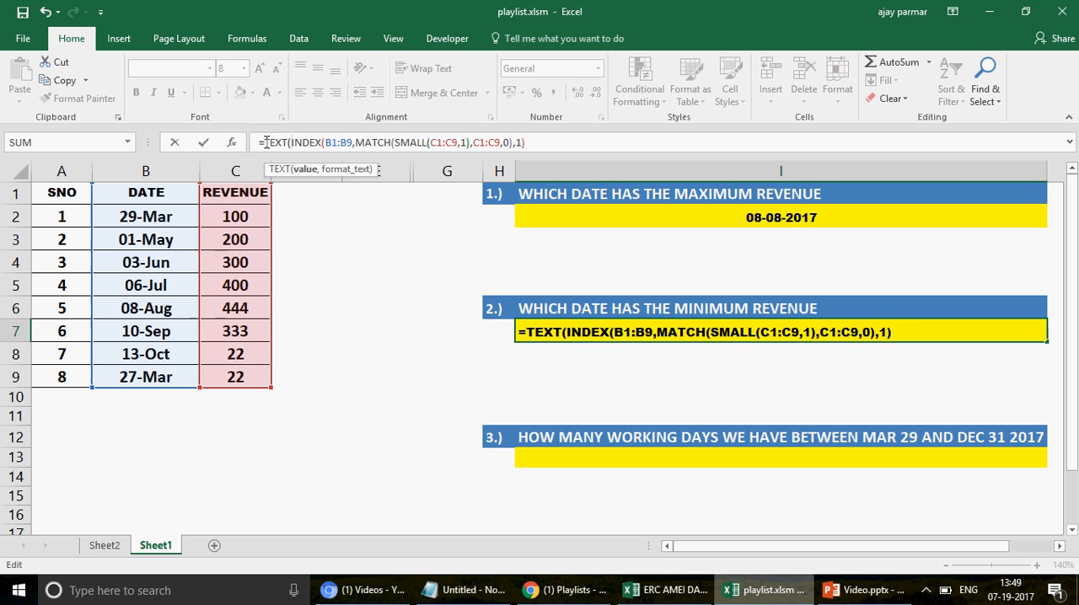
# Step: Complete the TEXT function in I7 with the format text "MM-DD-YYYY" and enter the formula
pyautogui.click(561, 147)
pyautogui.write(',"MM')
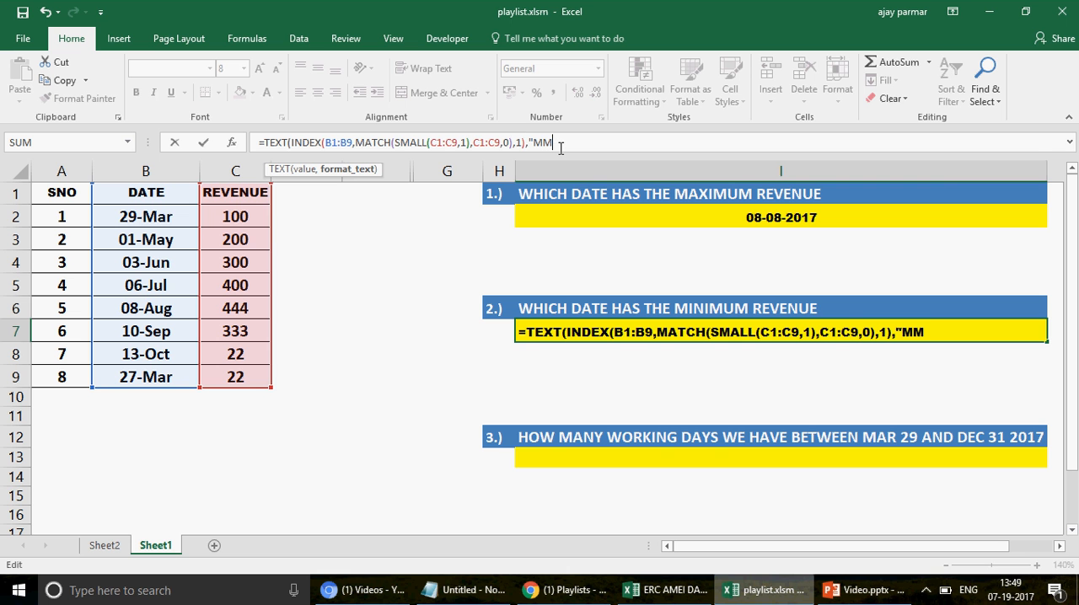
pyautogui.write('-DD-YYYY')
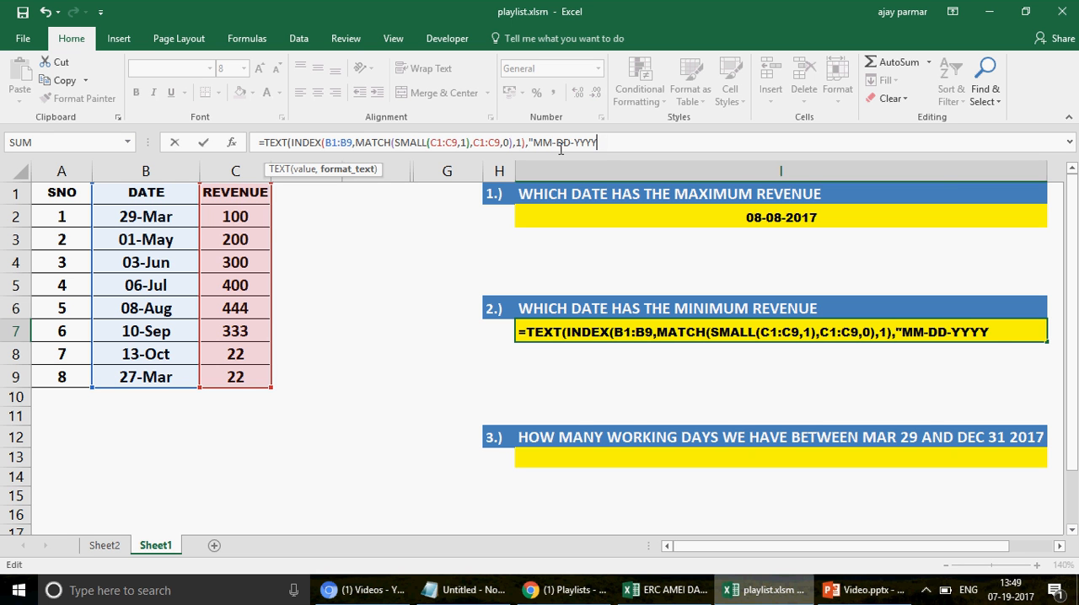
pyautogui.write('")')
pyautogui.hotkey('ctrl', 'Return')
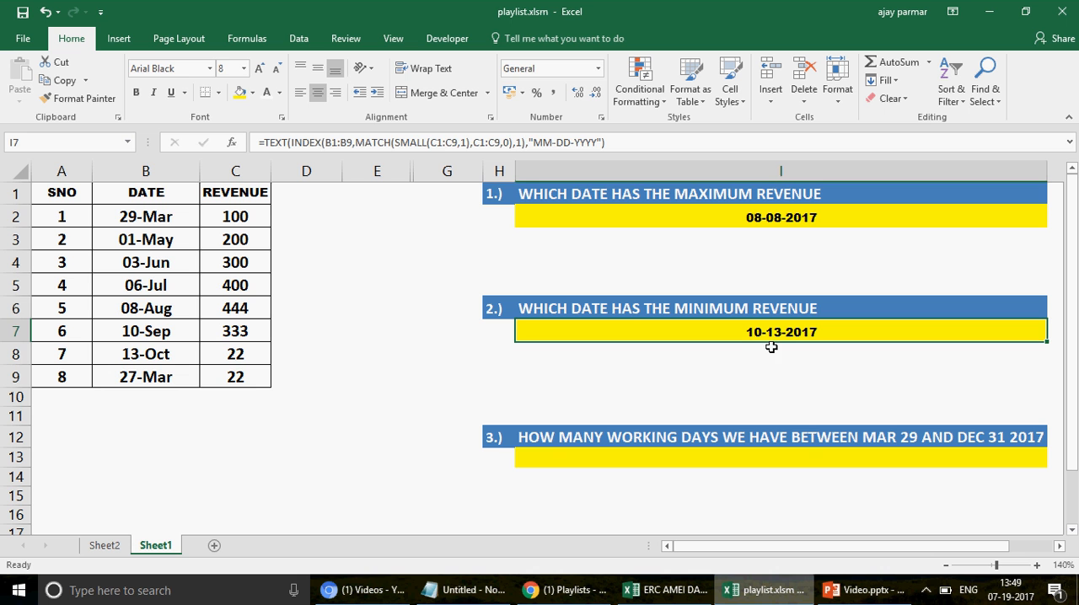
# Step: Compare date cell B8 with the answer in I7 and change the formula's TEXT format to "MMM-DD-YYYY"
pyautogui.click(163, 354)
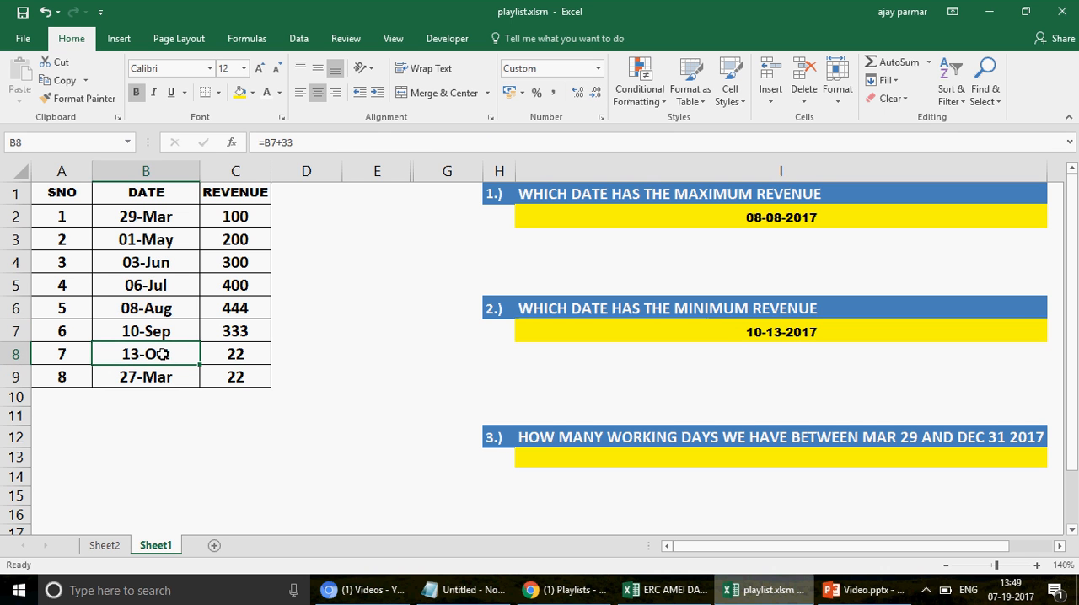
pyautogui.click(738, 335)
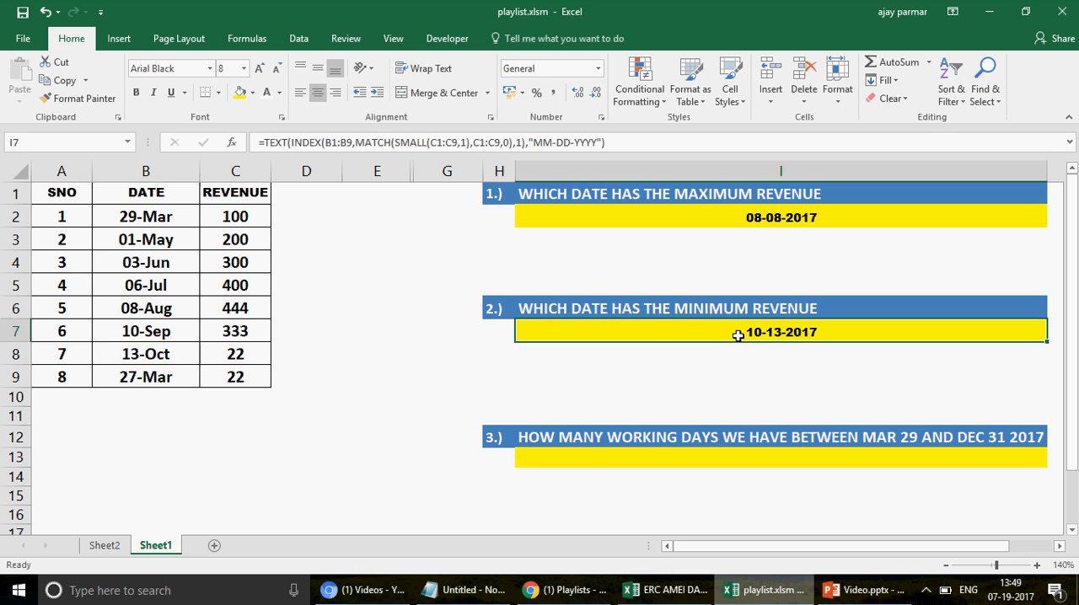
pyautogui.click(545, 143)
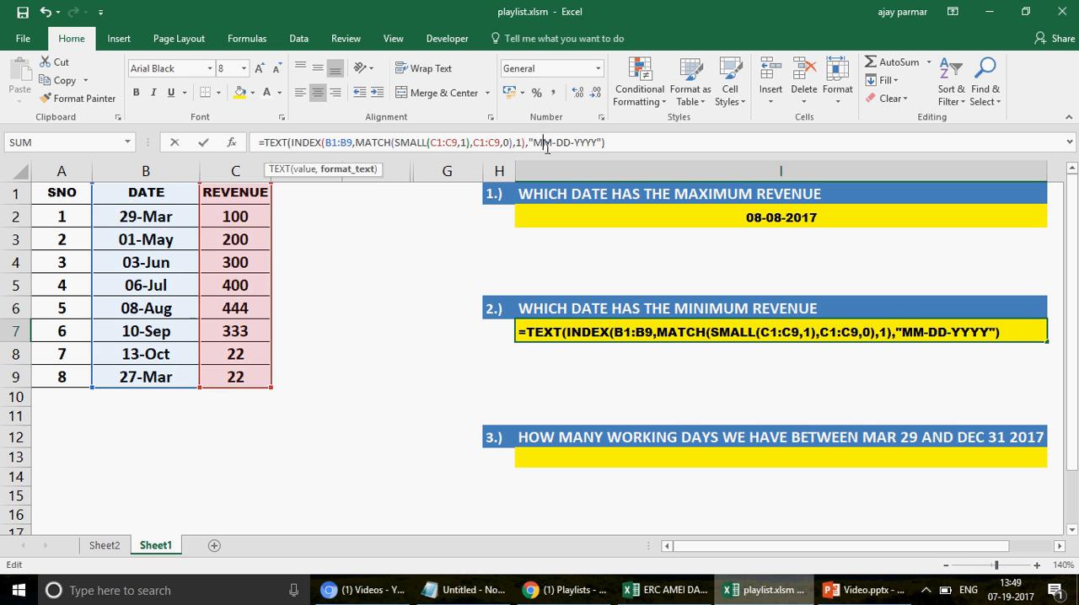
pyautogui.write('M')
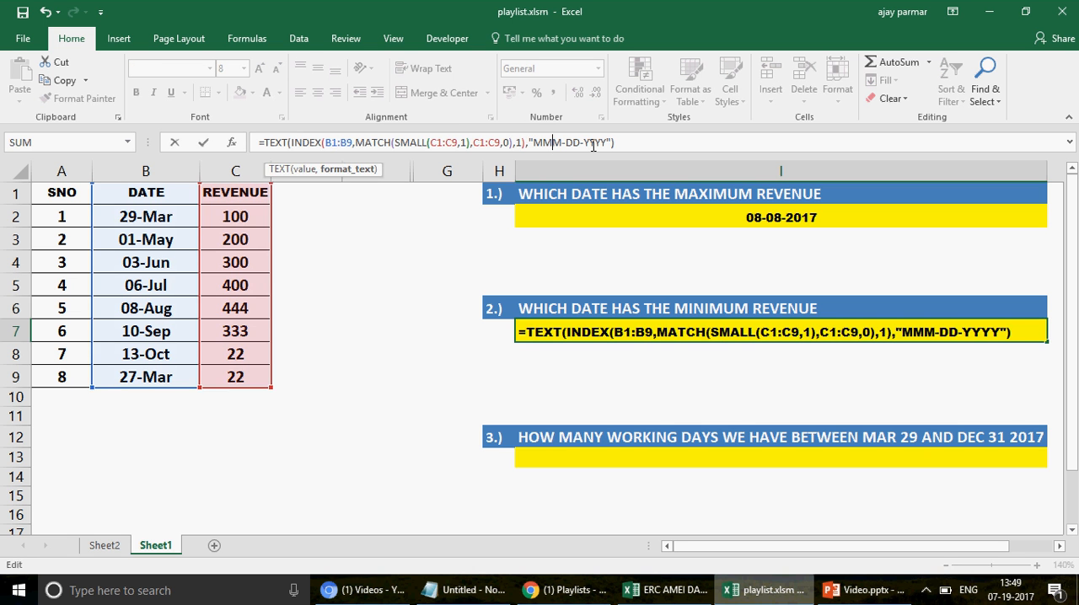
pyautogui.press('Return')
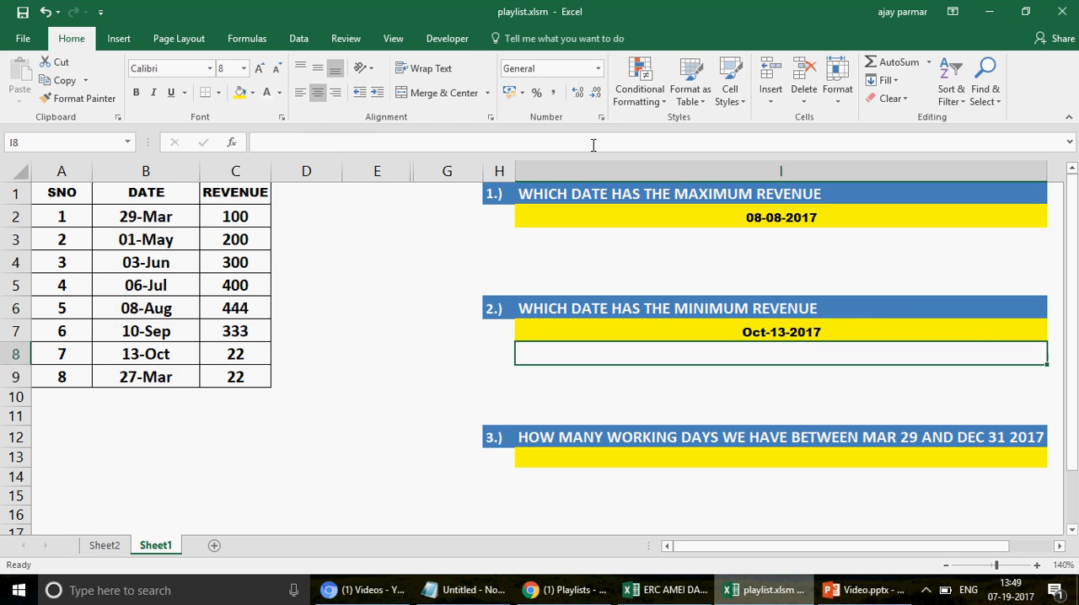
# Step: Compare the minimum revenue answer in I7 with the date and revenue in row 9
pyautogui.press('Up')
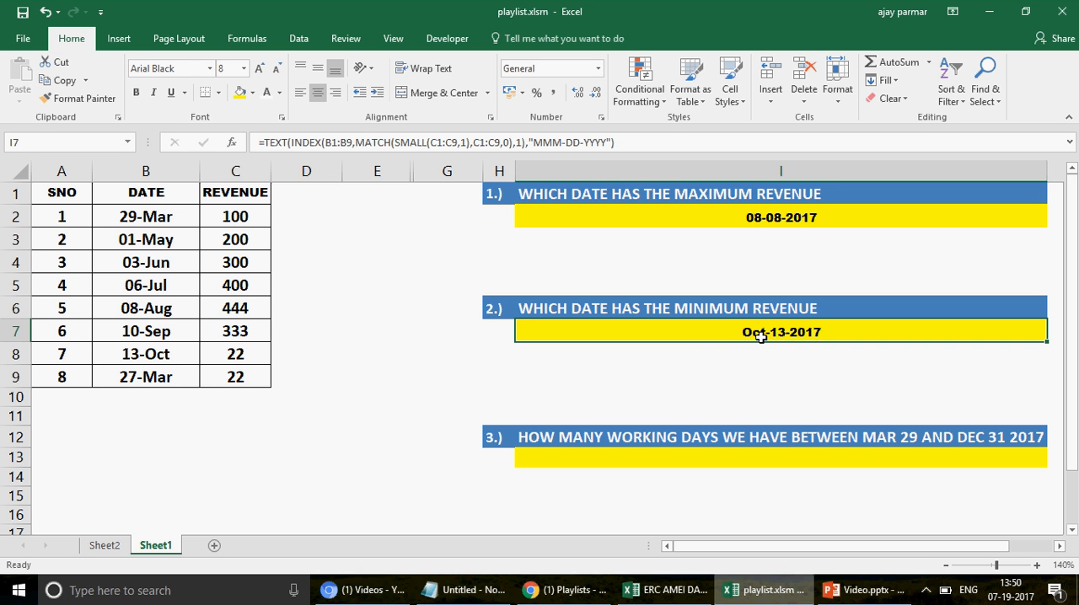
pyautogui.click(657, 462)
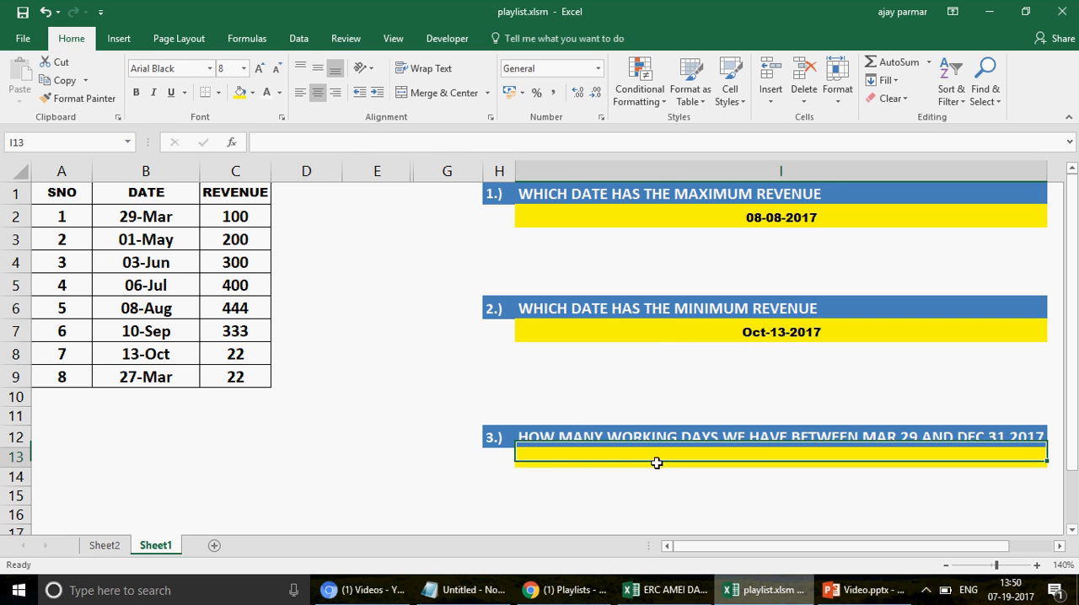
pyautogui.click(675, 332)
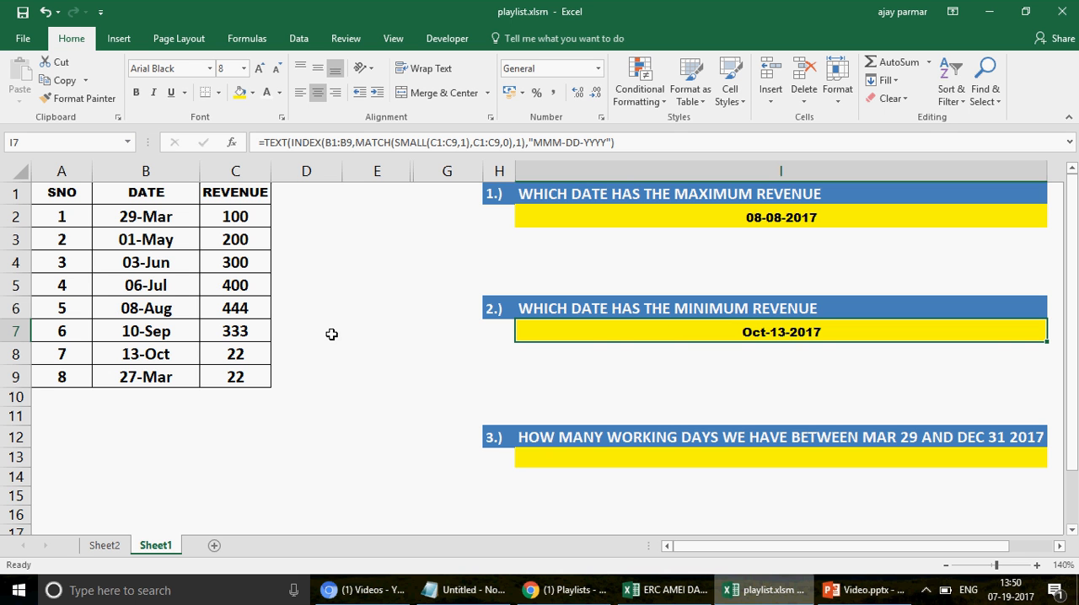
pyautogui.click(148, 377)
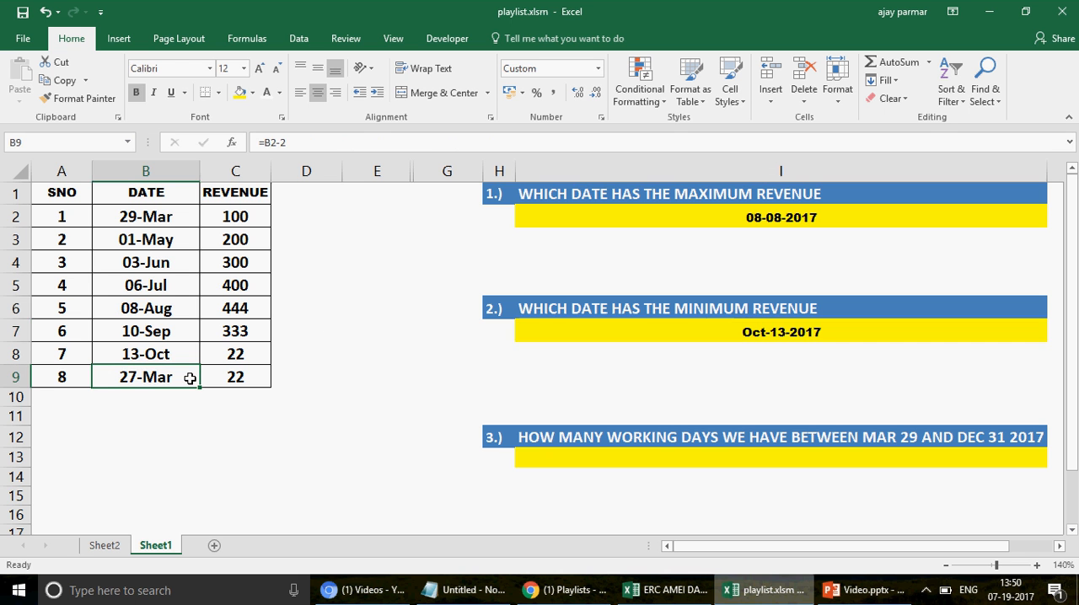
pyautogui.moveTo(190, 379); pyautogui.dragTo(239, 380)
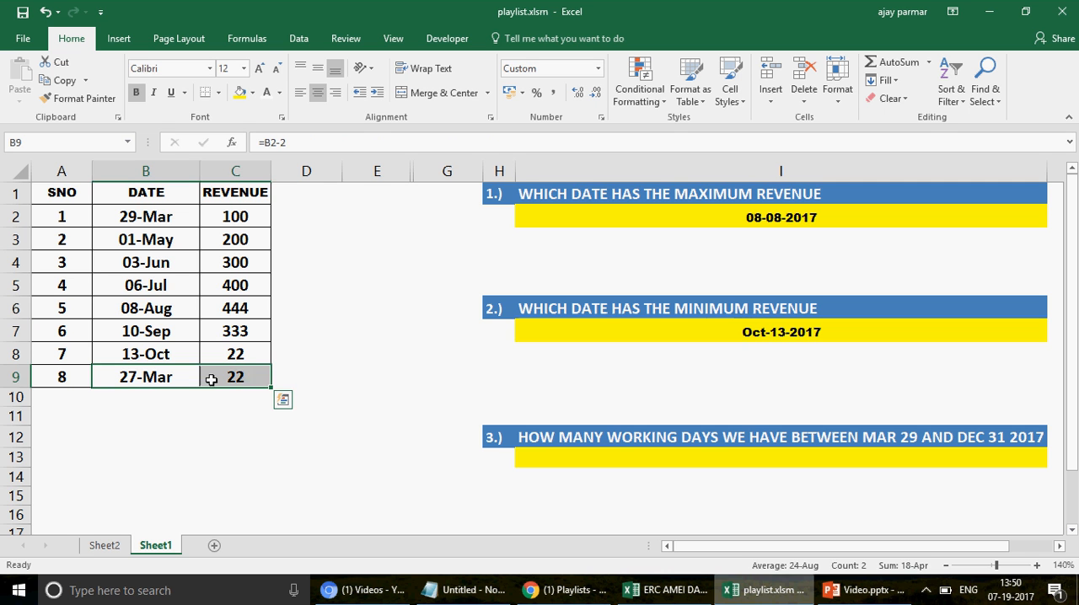
pyautogui.click(135, 379)
pyautogui.moveTo(135, 380); pyautogui.dragTo(241, 377)
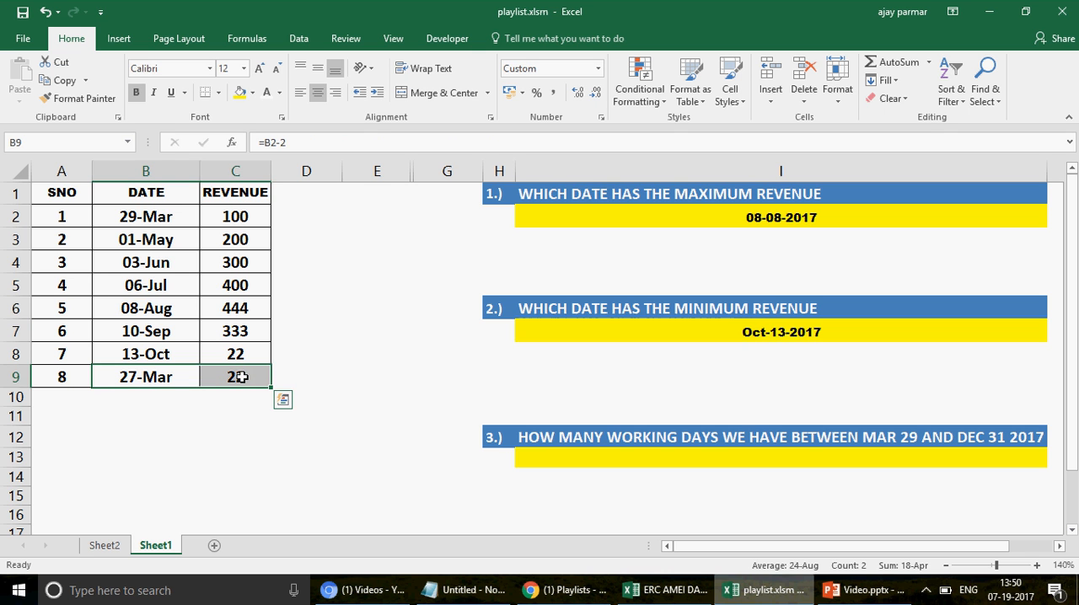
pyautogui.click(166, 378)
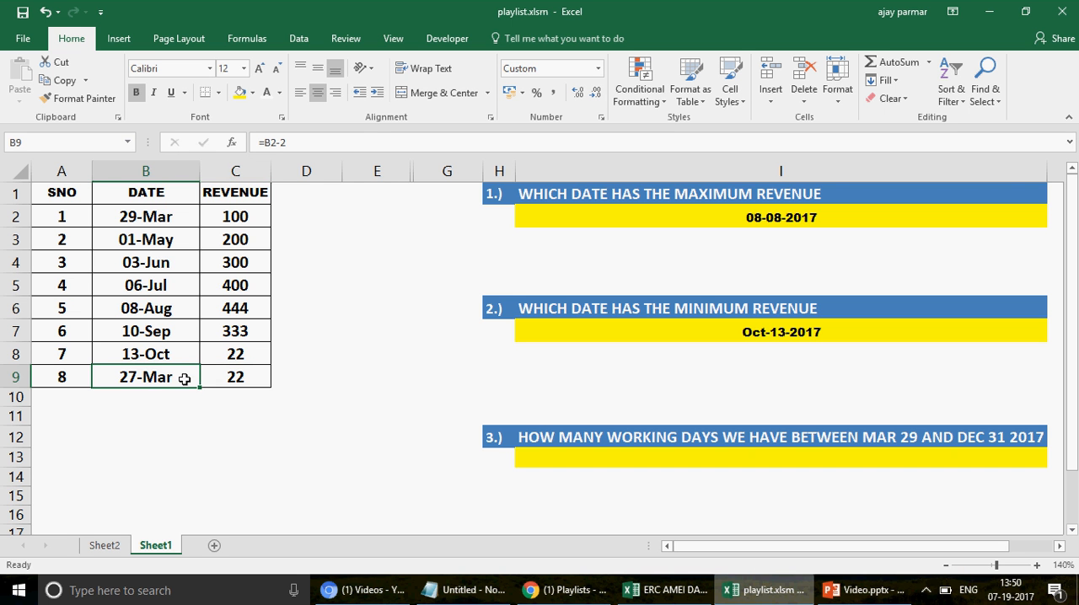
# Step: Examine the dates and revenues in rows 8 and 9 in relation to the minimum revenue question
pyautogui.click(601, 313)
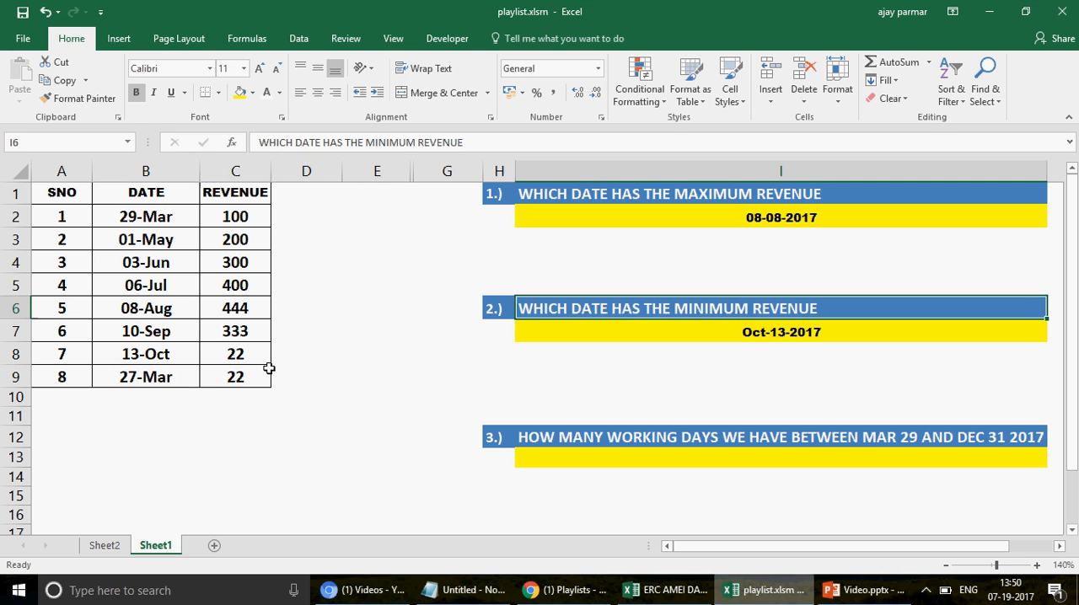
pyautogui.click(164, 355)
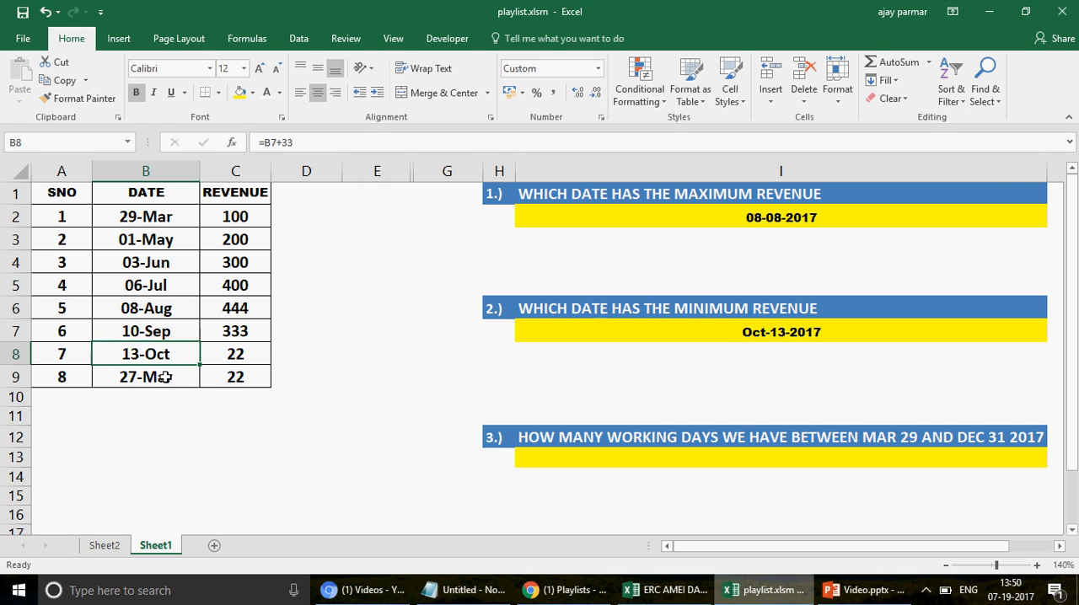
pyautogui.click(165, 377)
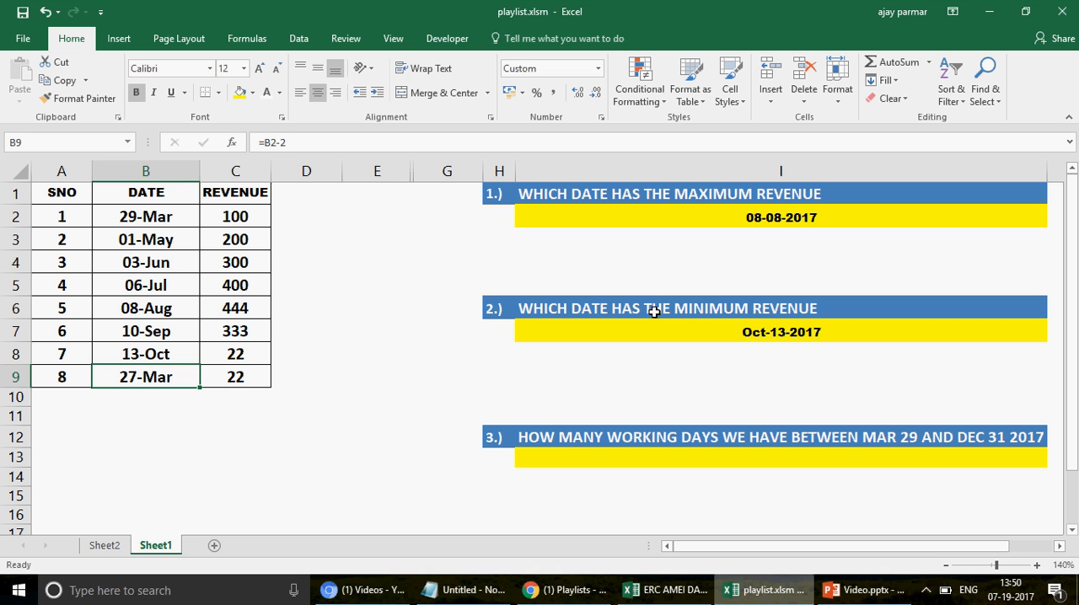
pyautogui.hotkey('ctrl', 'c')
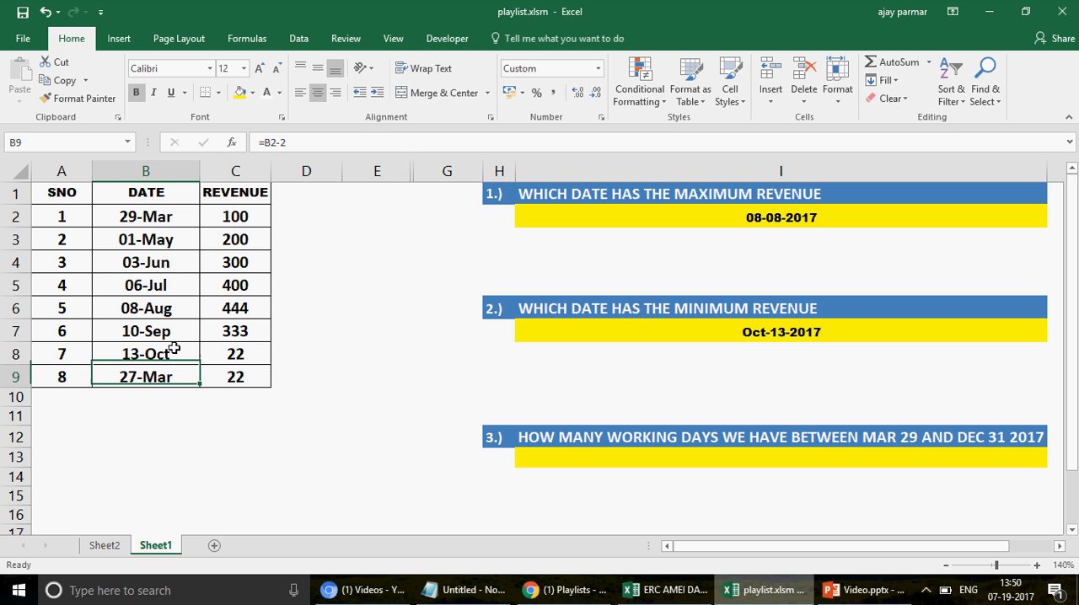
pyautogui.press('Up')
pyautogui.press('Right')
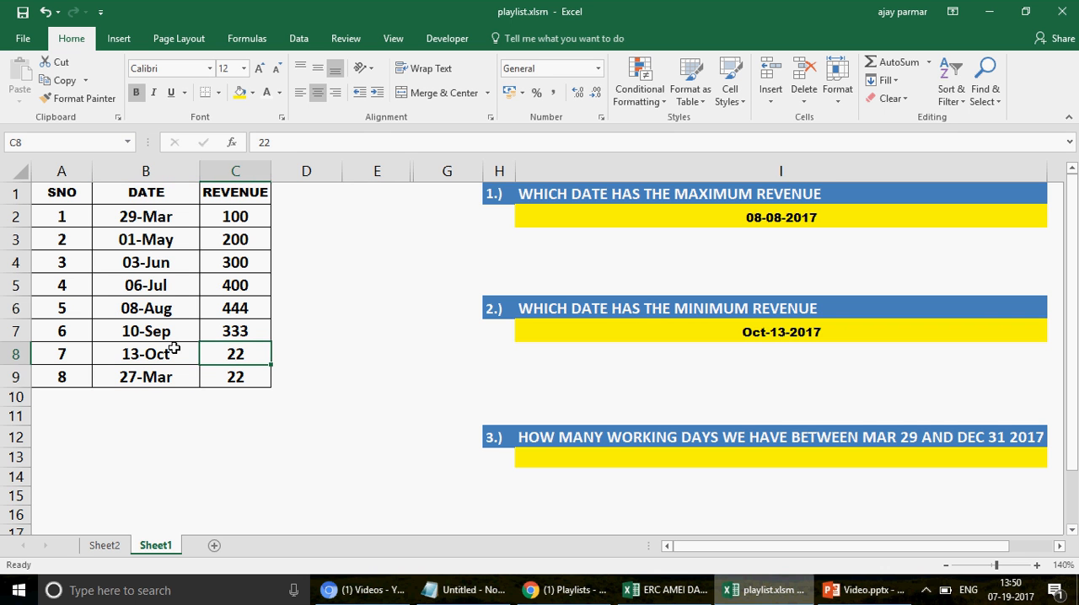
pyautogui.press('Down')
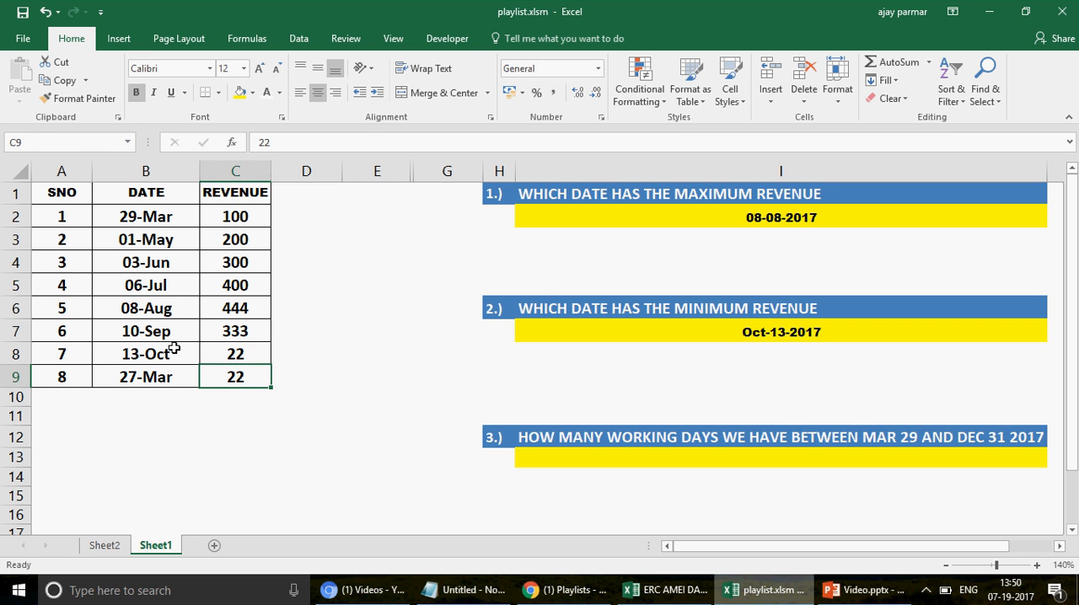
pyautogui.press('Left')
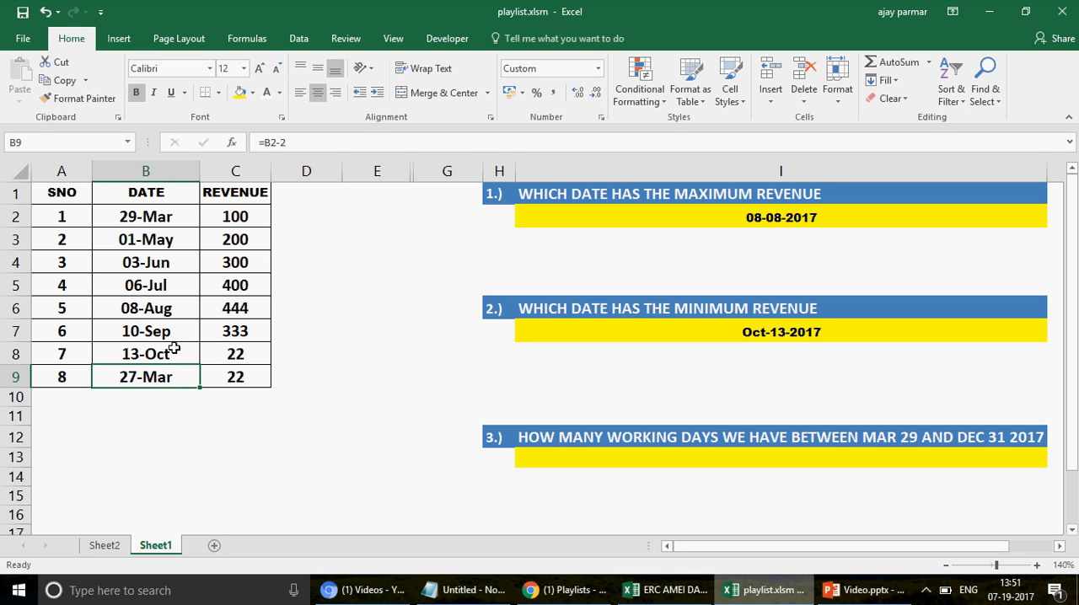
pyautogui.press('Right')
pyautogui.press('Left')
# Step: Set the revenue for 03-Jun in C4 to 444
pyautogui.click(620, 223)
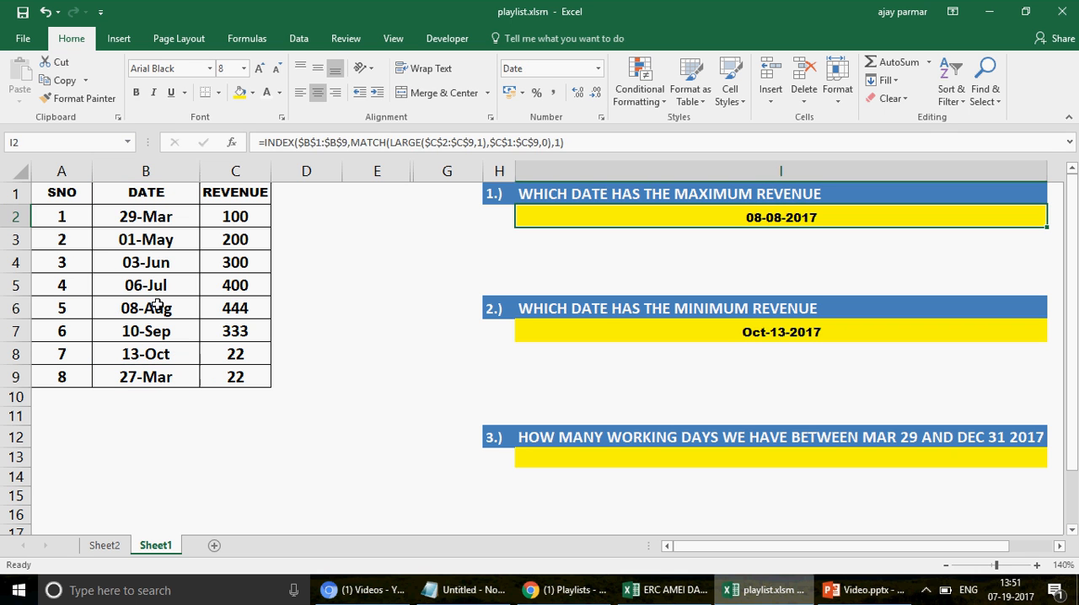
pyautogui.click(158, 305)
pyautogui.press('Right')
pyautogui.press('Up')
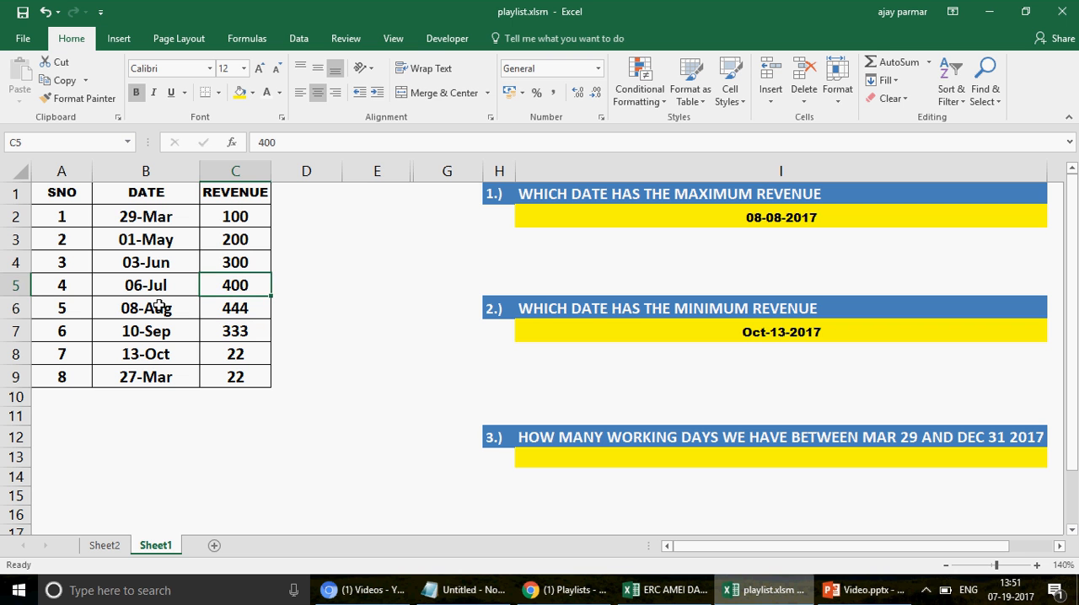
pyautogui.press('Up')
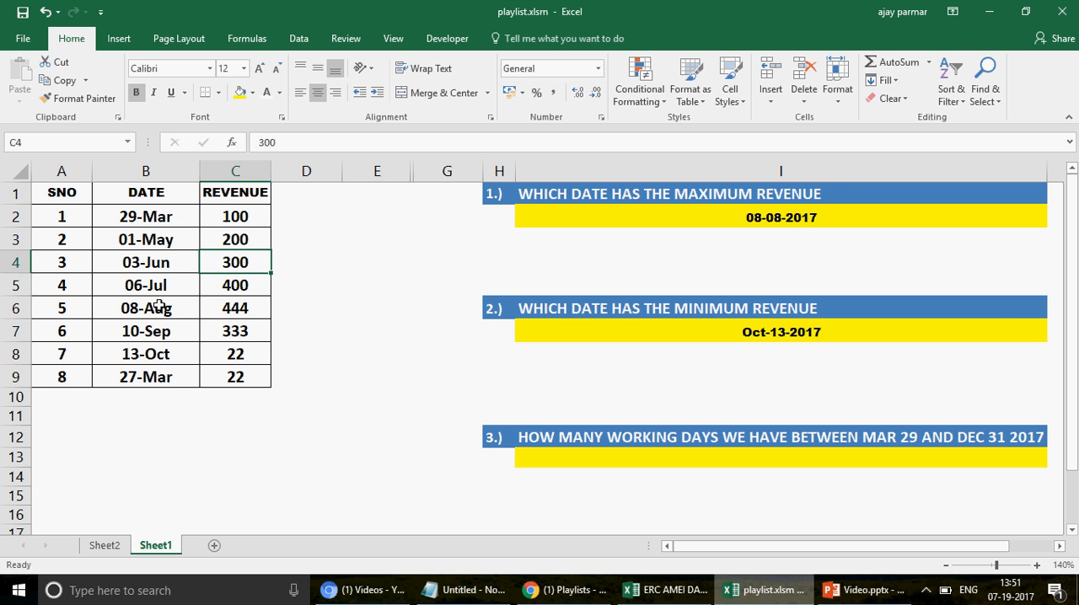
pyautogui.write('444')
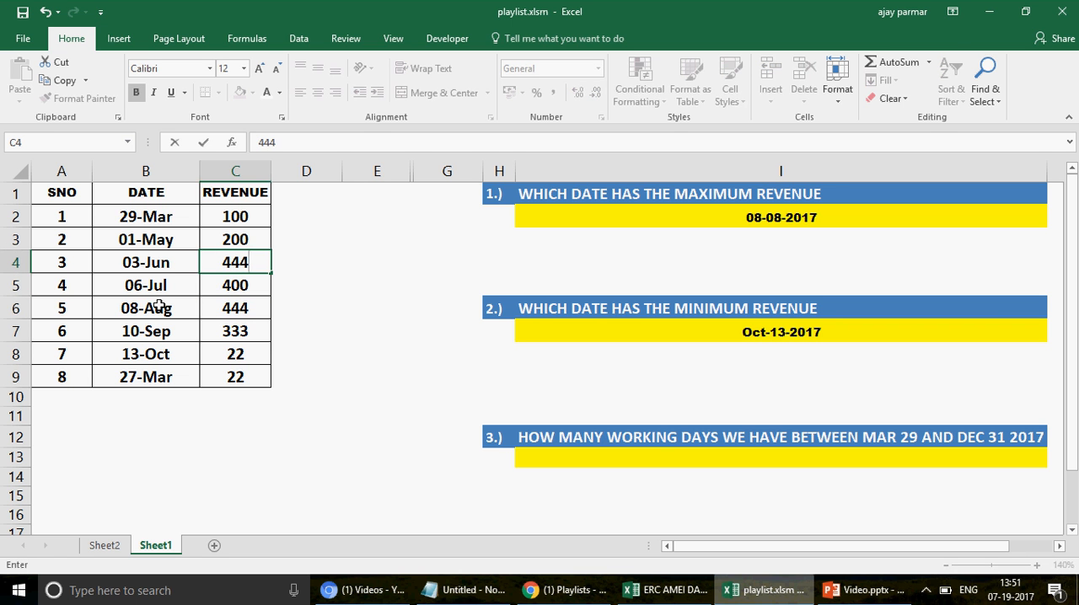
pyautogui.press('Return')
# Step: Check the maximum revenue answer and its formula in I2
pyautogui.press('Up')
pyautogui.press('Right')
pyautogui.press('Right')
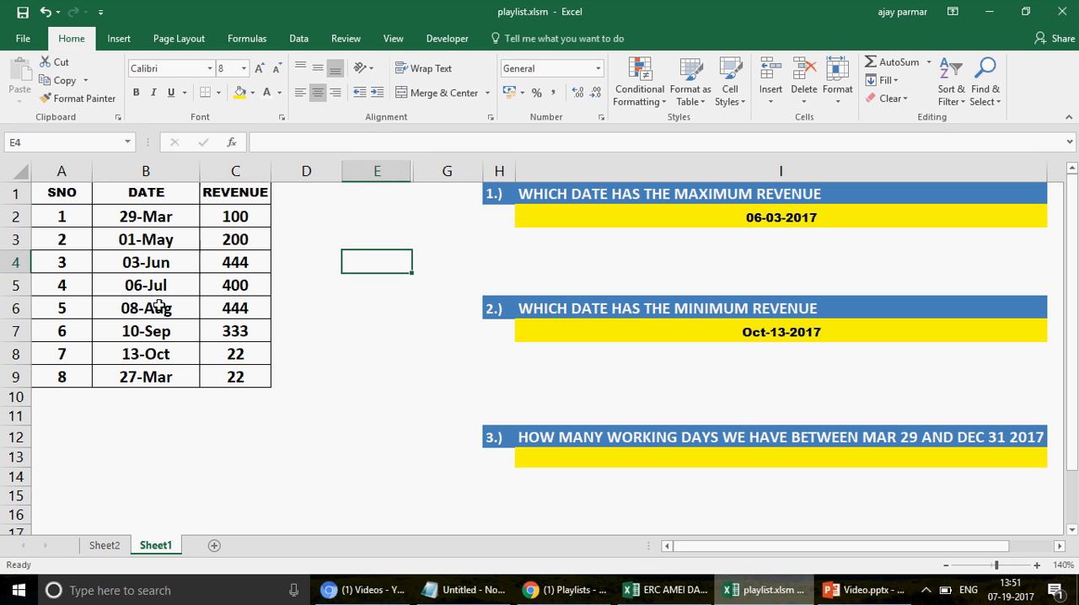
pyautogui.press('Up')
pyautogui.press('Right')
pyautogui.press('Right')
pyautogui.press('Up')
pyautogui.press('Up')
pyautogui.press('Right')
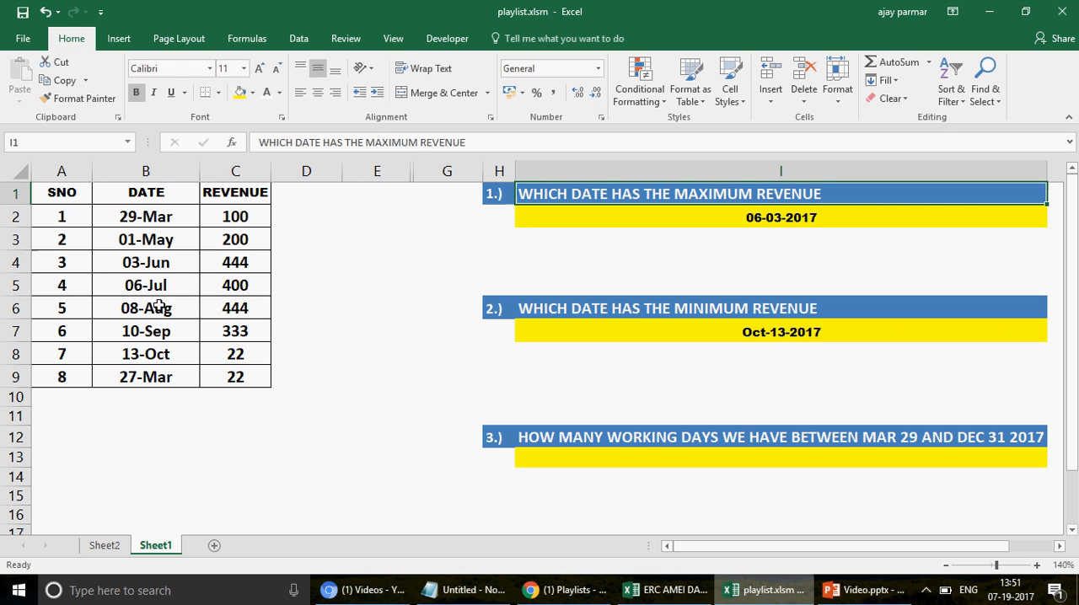
pyautogui.press('Down')
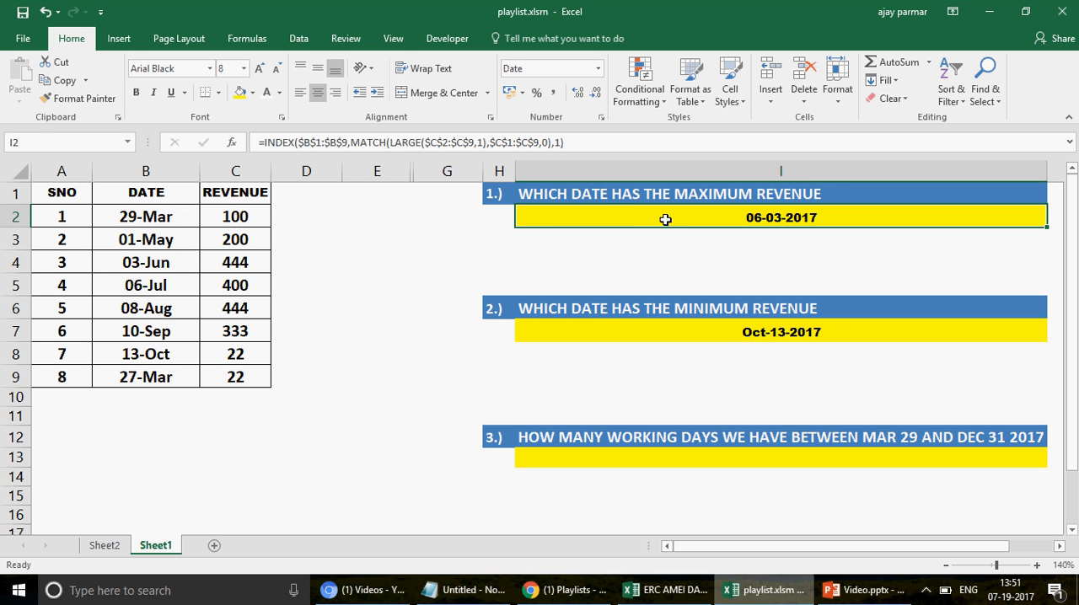
# Step: Select the 03-Jun and 08-Aug records in rows 4 and 6 together to compare their revenues
pyautogui.click(224, 263)
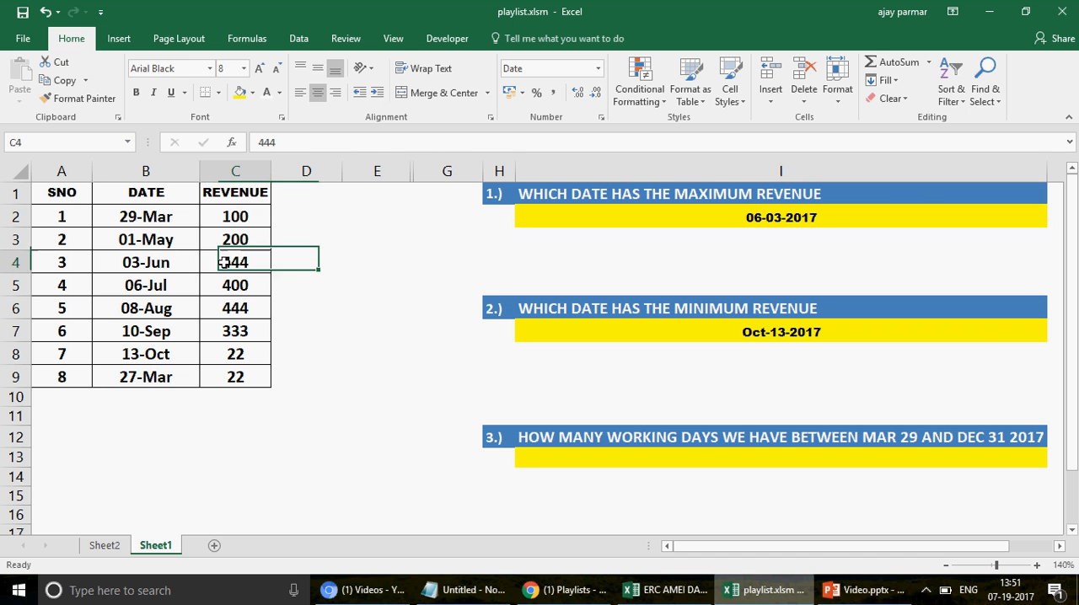
pyautogui.click(235, 309)
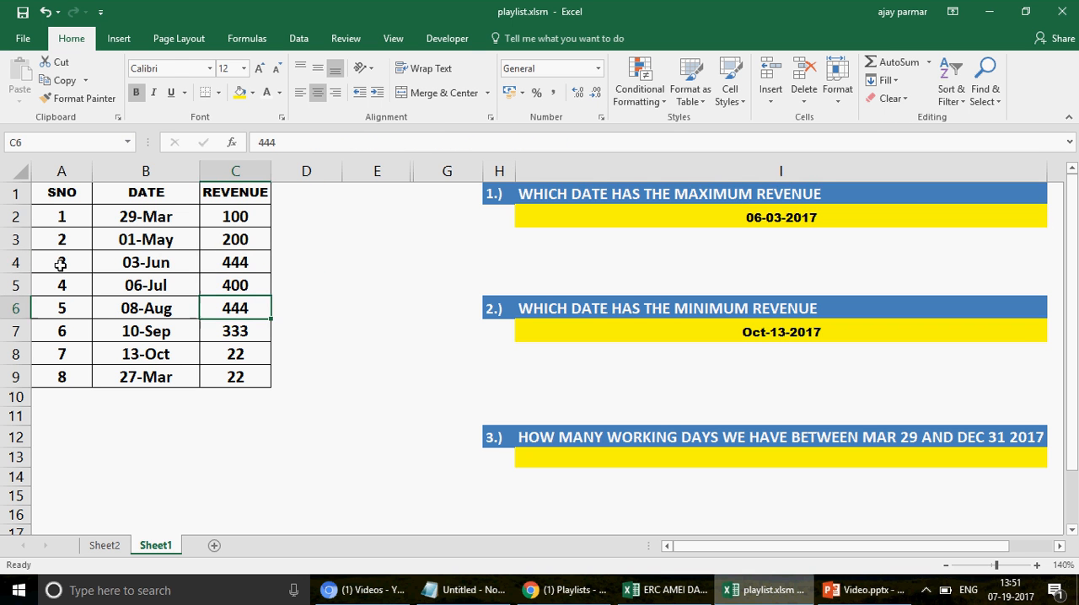
pyautogui.moveTo(61, 265); pyautogui.dragTo(262, 261)
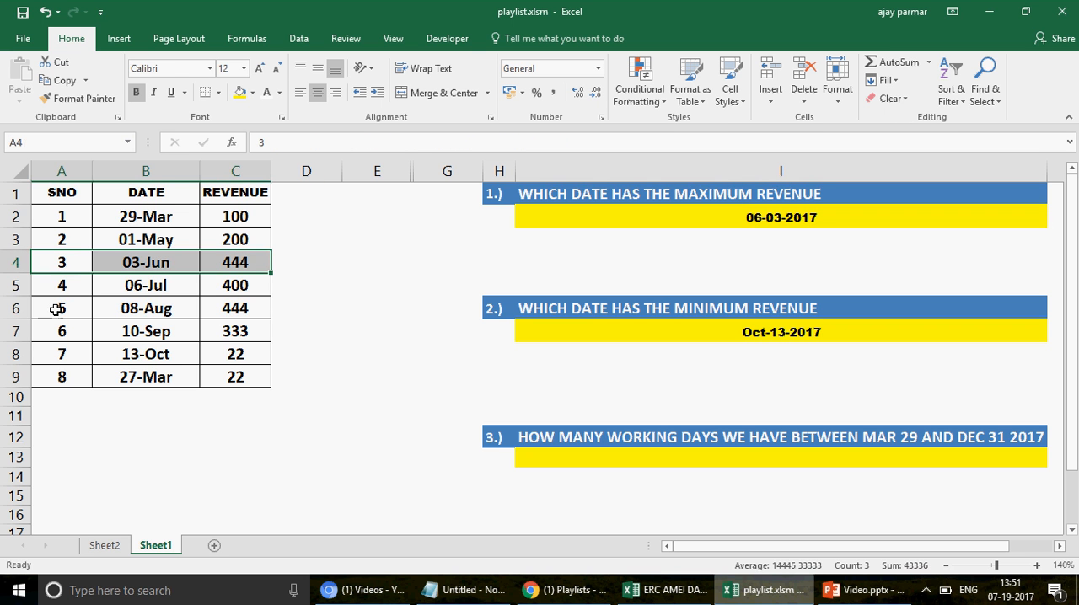
pyautogui.keyDown('ctrl'); pyautogui.click(56, 310); pyautogui.keyUp('ctrl')
pyautogui.moveTo(227, 310); pyautogui.dragTo(228, 310)
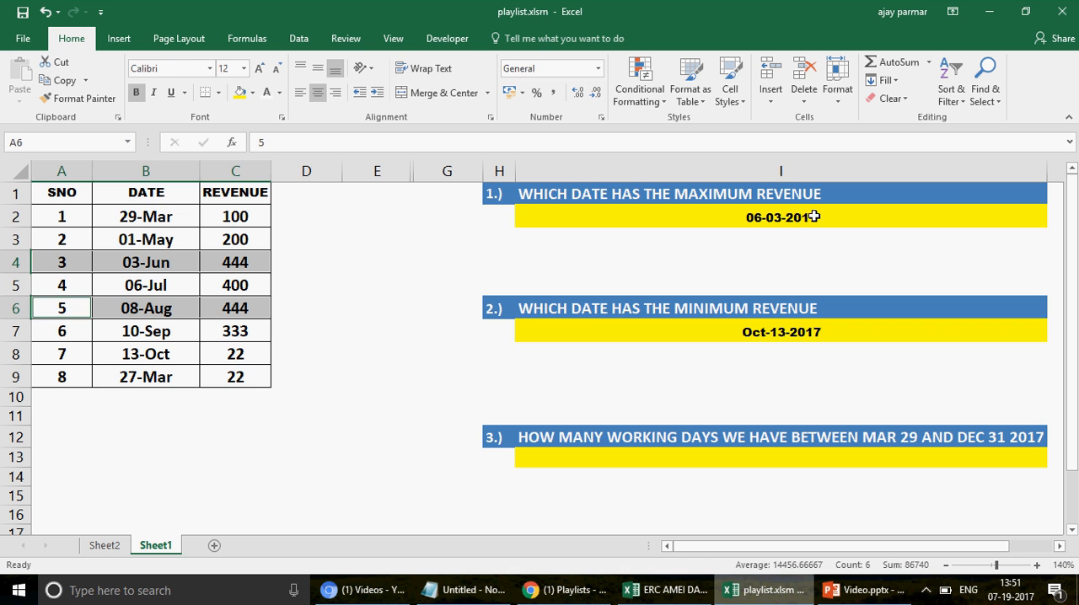
# Step: Examine the MATCH and LARGE part of the I2 formula and compare its answer with the revenues in column C
pyautogui.click(784, 216)
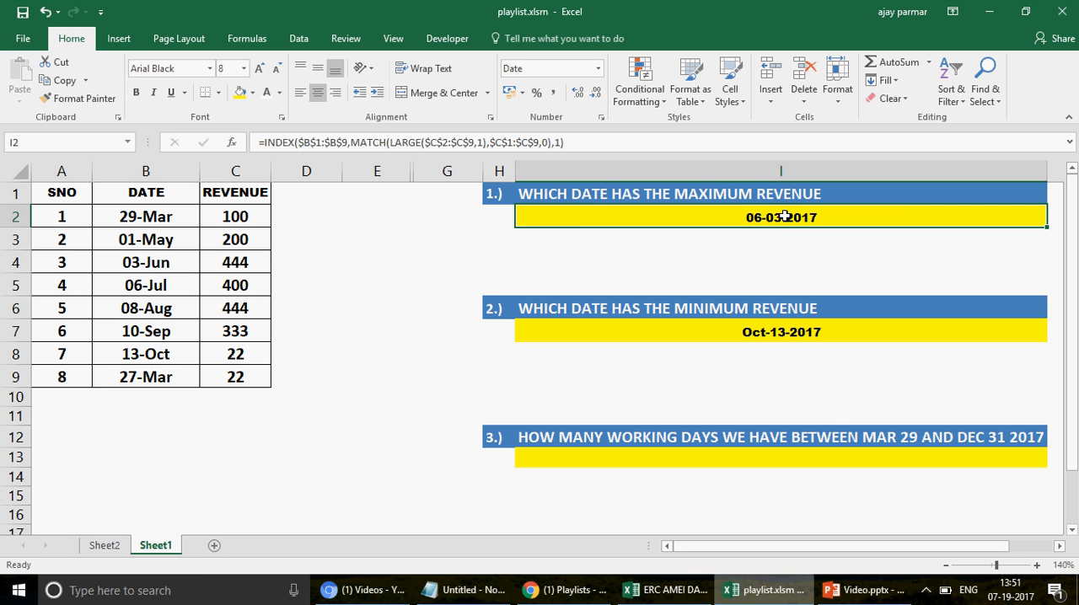
pyautogui.click(354, 141)
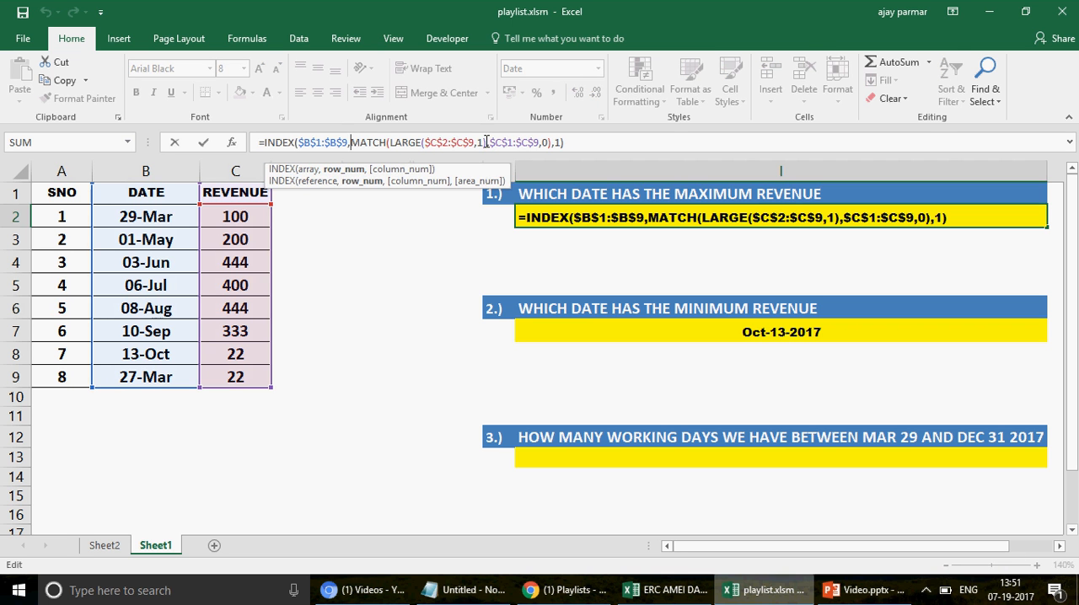
pyautogui.moveTo(487, 142); pyautogui.dragTo(350, 142)
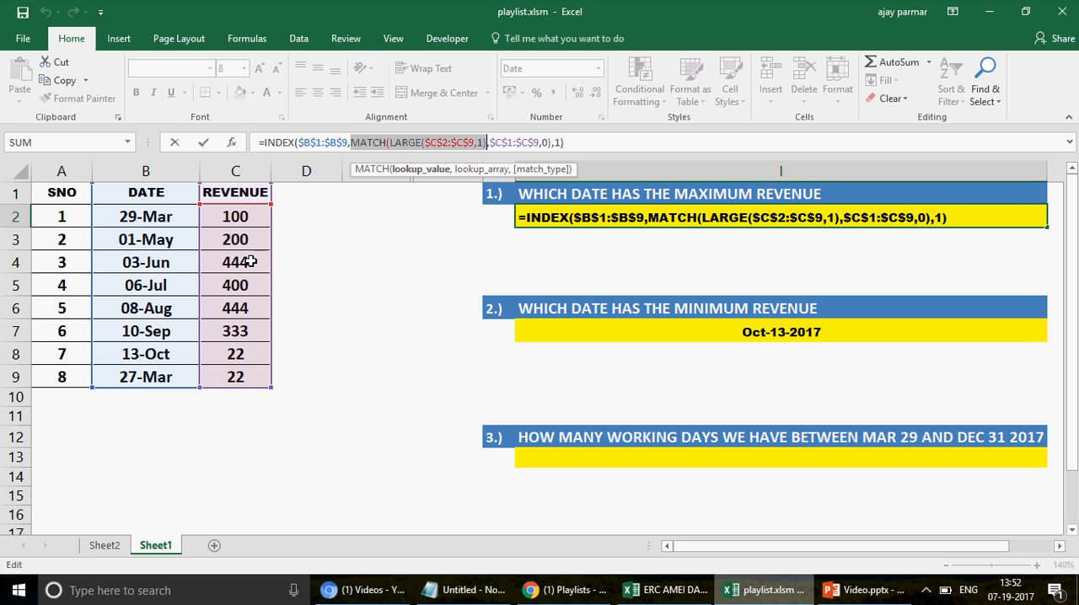
pyautogui.moveTo(277, 299); pyautogui.dragTo(256, 193)
pyautogui.hotkey('ctrl', 'Return')
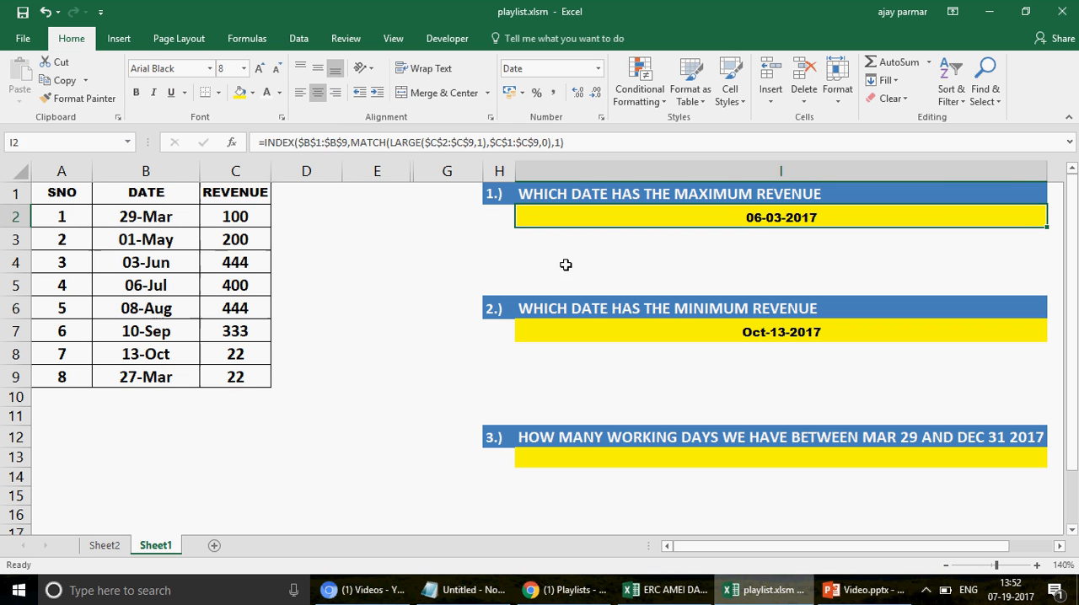
pyautogui.click(237, 281)
pyautogui.press('Down')
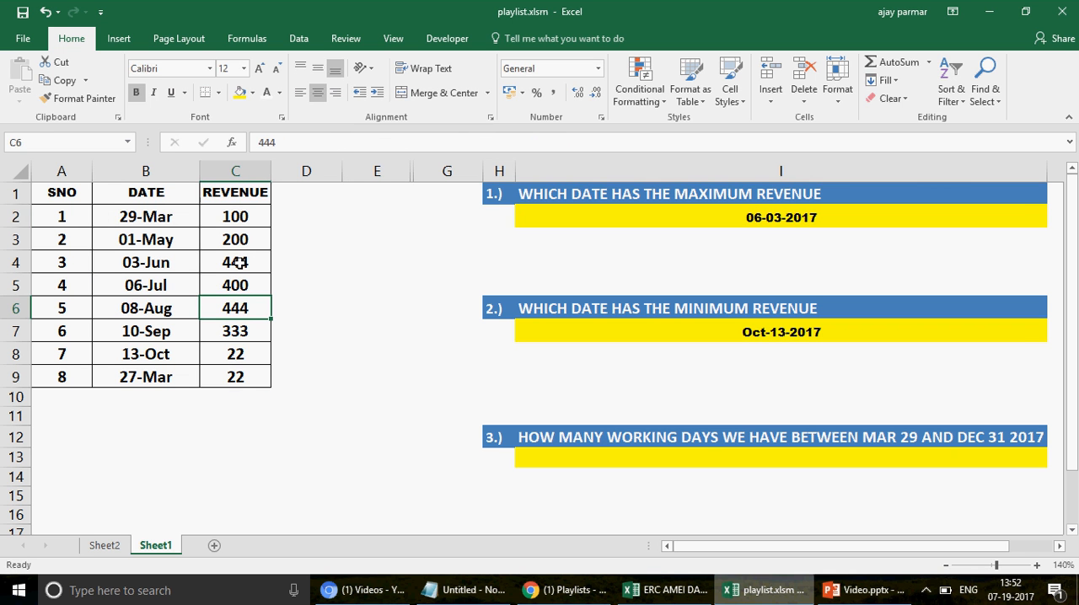
pyautogui.press('Up')
pyautogui.press('Down')
pyautogui.click(726, 220)
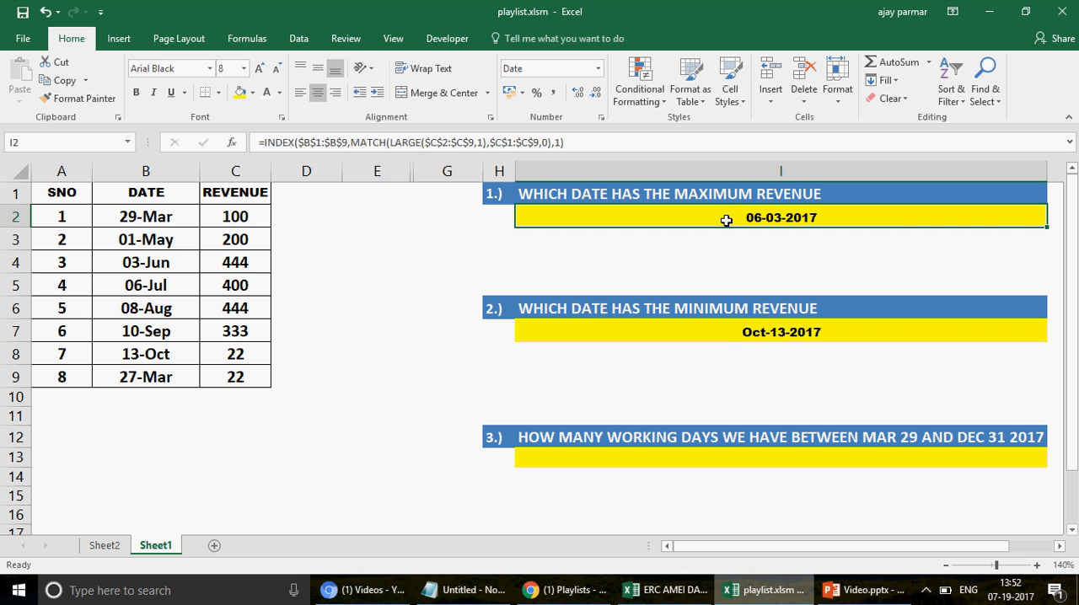
pyautogui.click(599, 239)
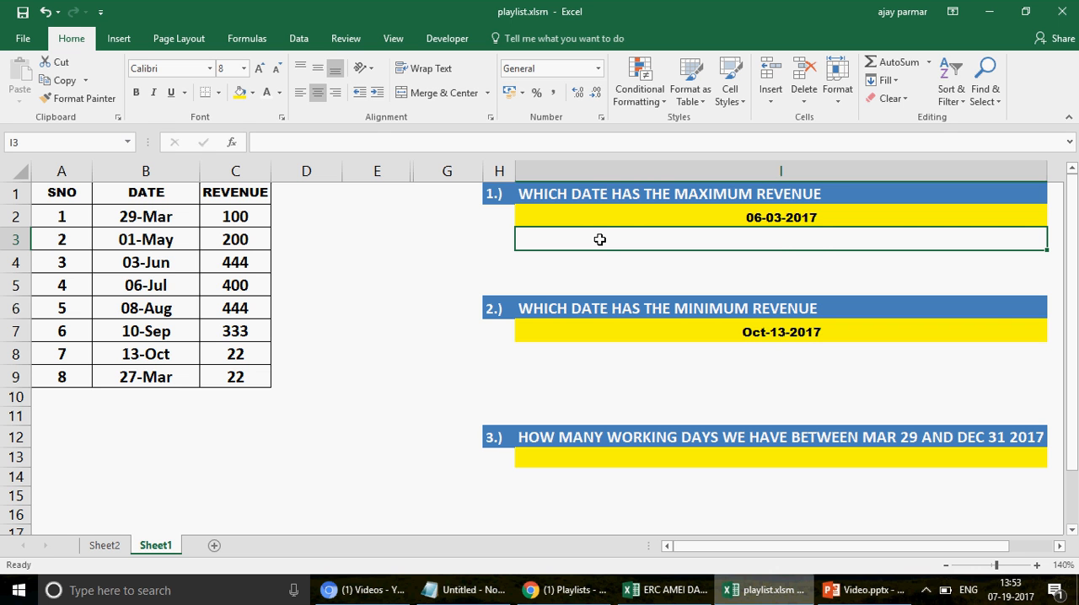
pyautogui.write('=')
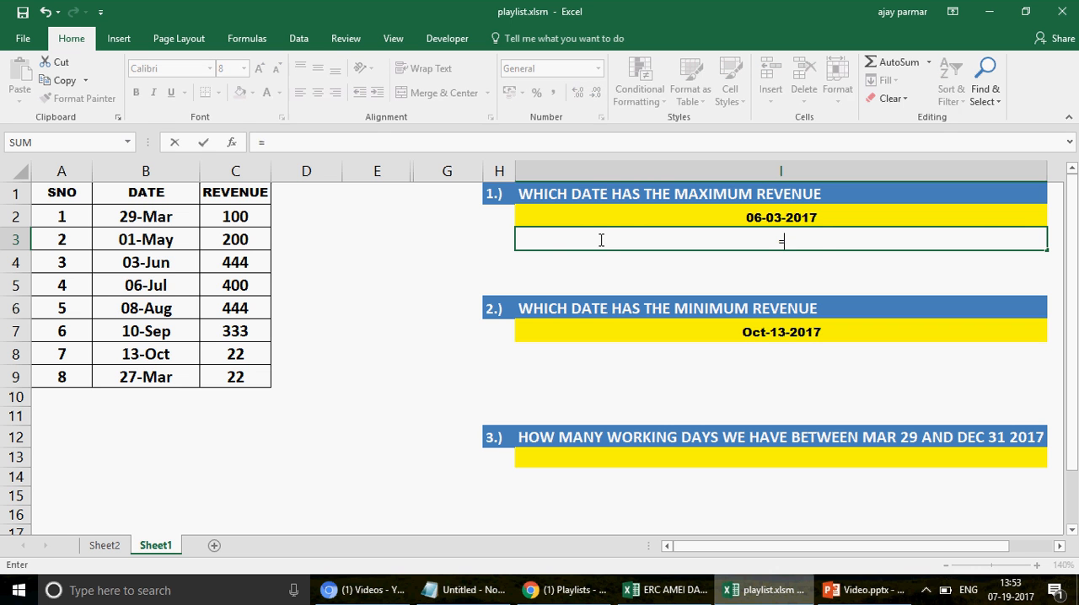
pyautogui.write('DMAX')
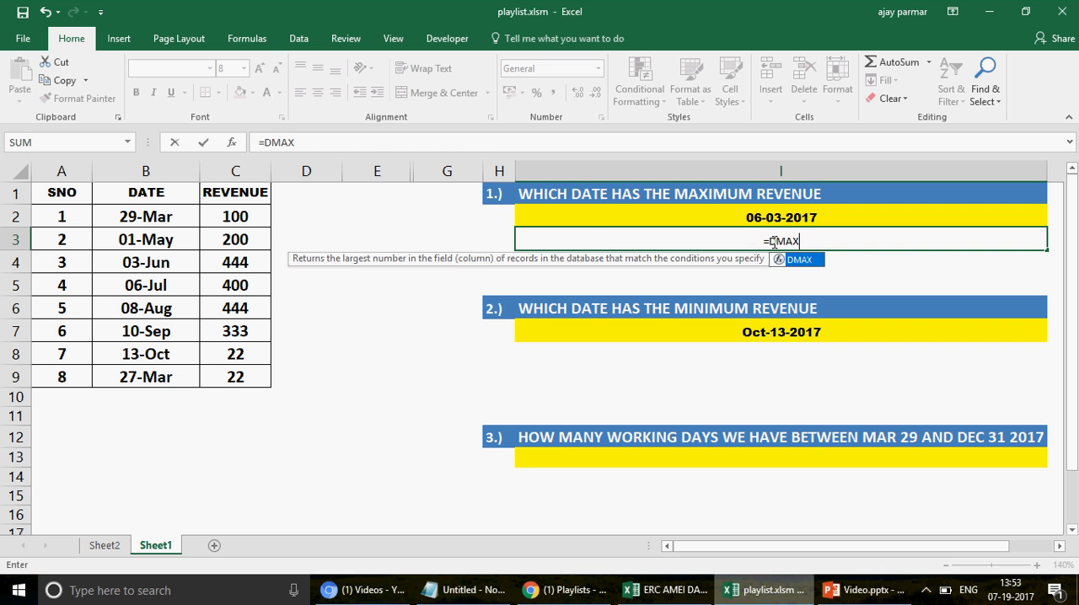
pyautogui.press('Escape')
pyautogui.press('Escape')
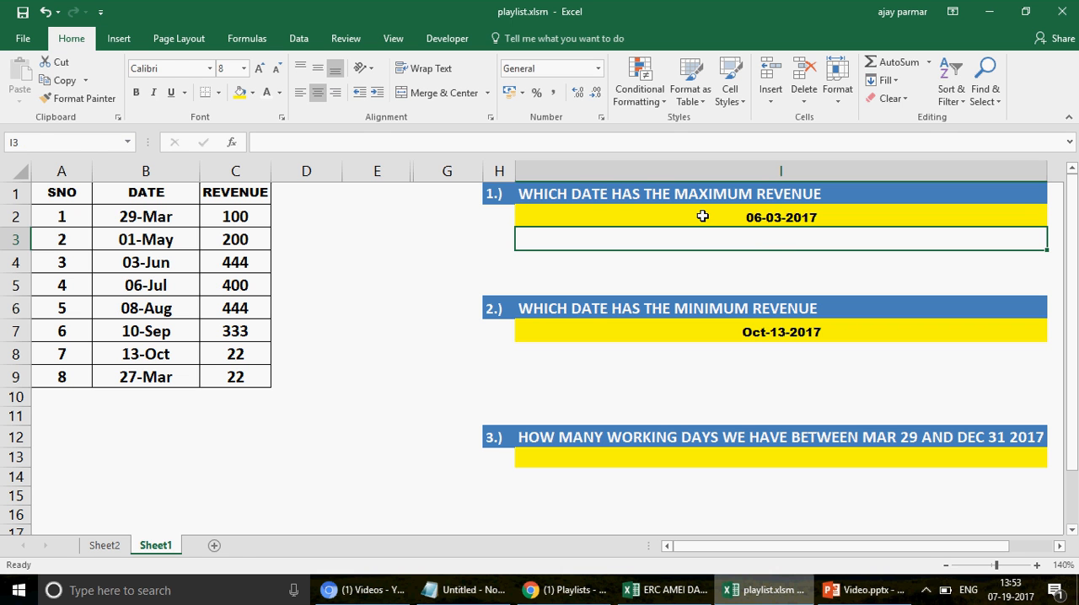
pyautogui.click(702, 216)
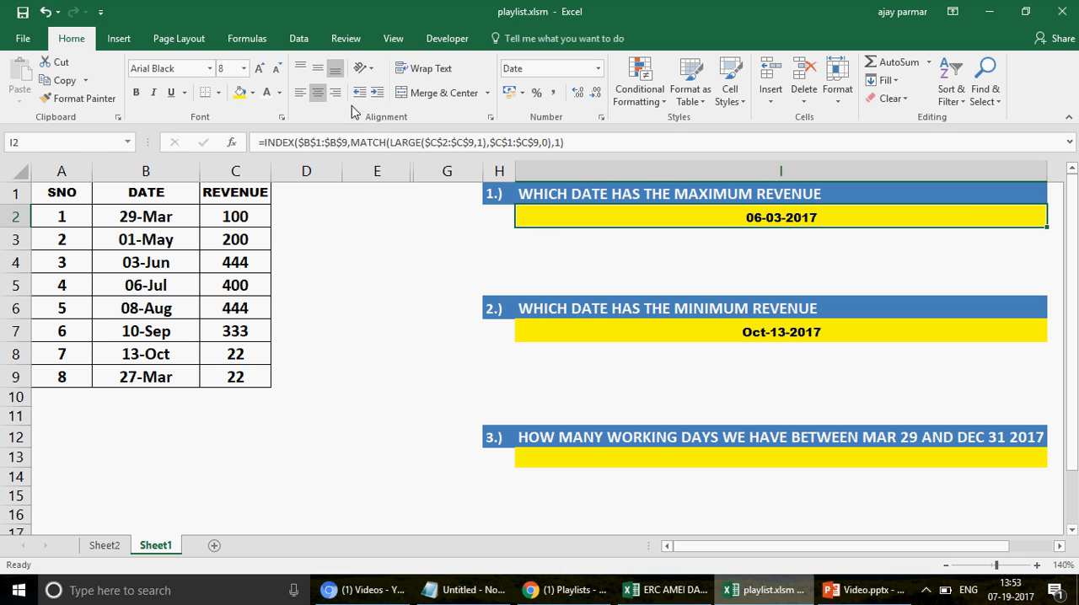
# Step: Copy the yellow answer formatting from I2 to the empty cells I3 and I8
pyautogui.click(79, 105)
pyautogui.click(609, 244)
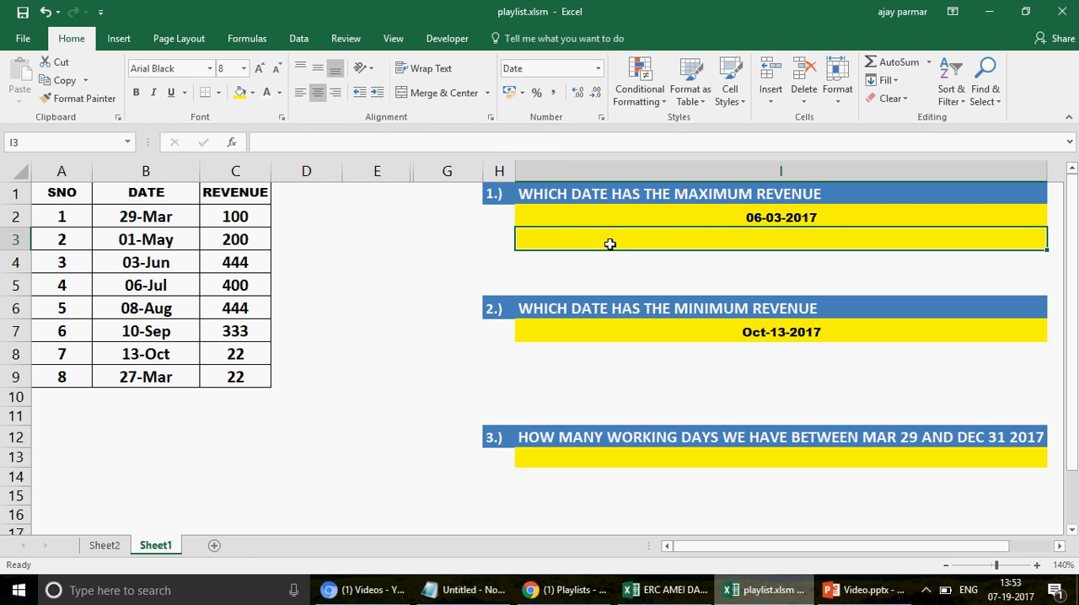
pyautogui.click(90, 99)
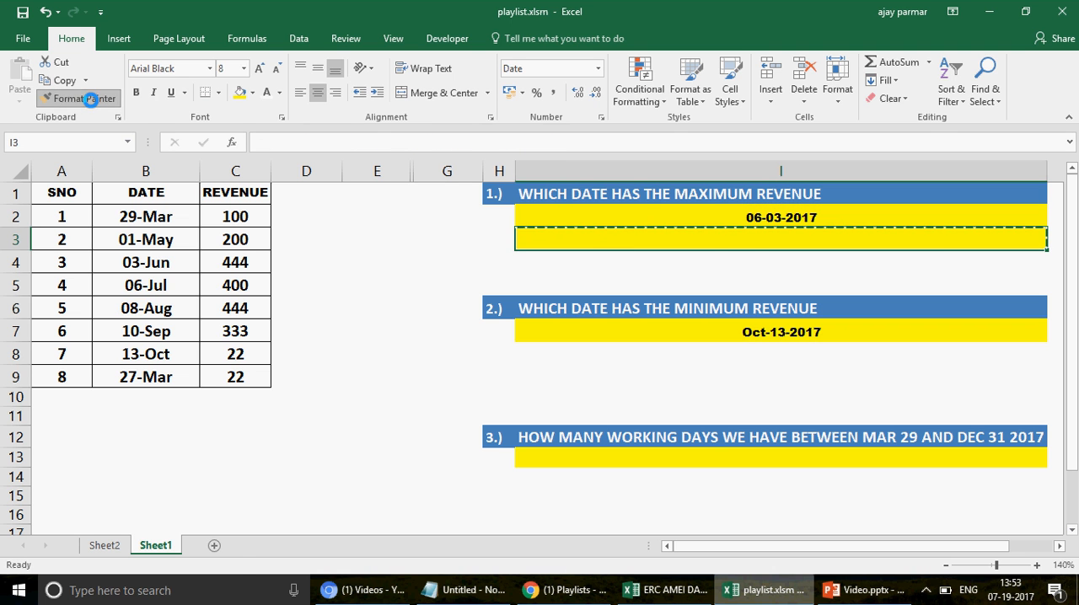
pyautogui.click(588, 359)
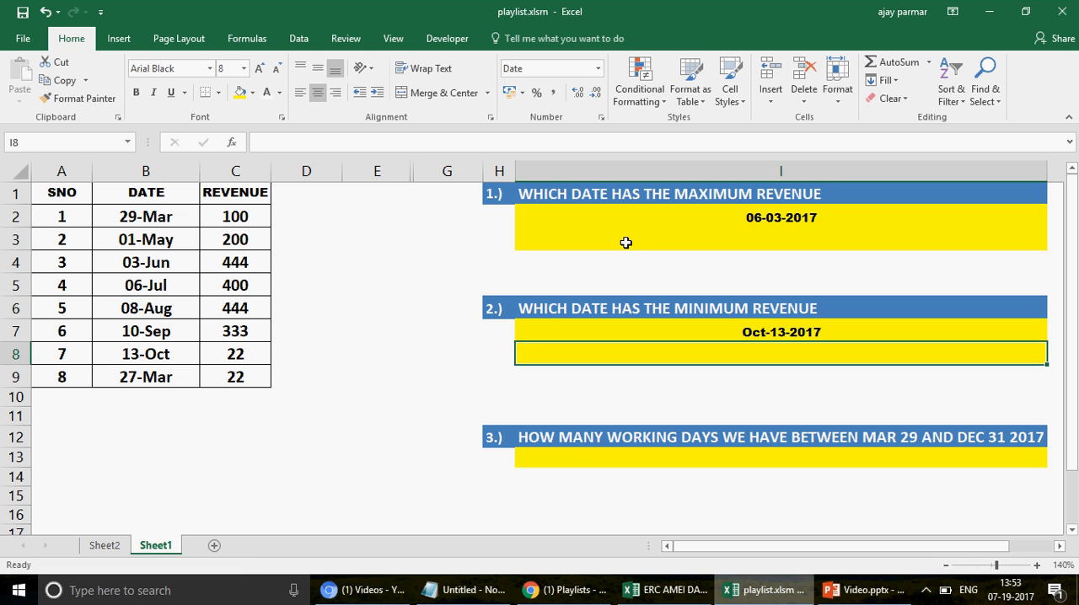
pyautogui.click(626, 243)
pyautogui.write('=DMAX')
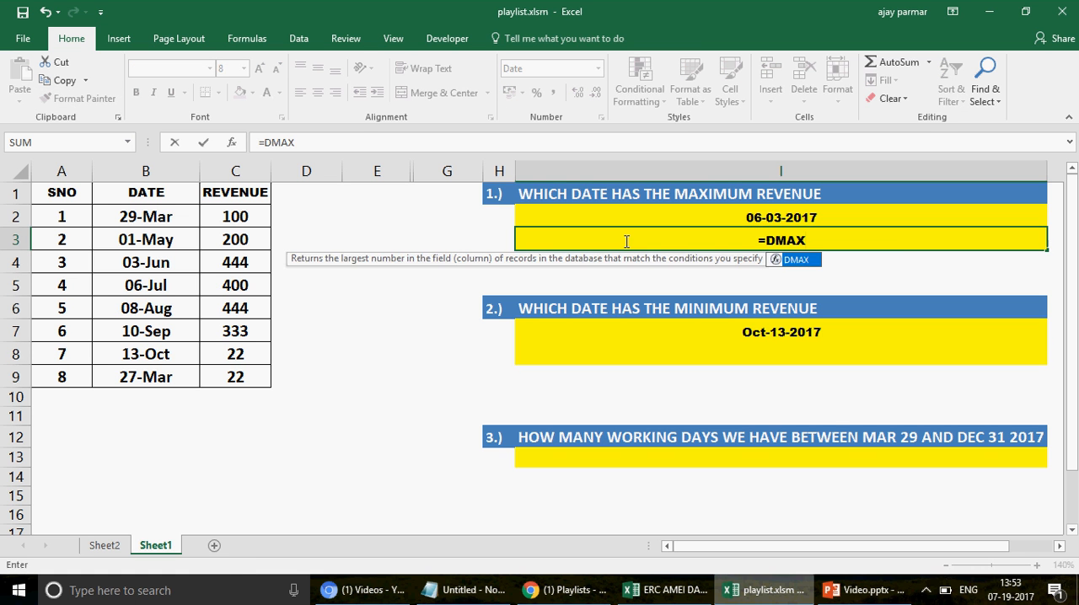
pyautogui.write('(')
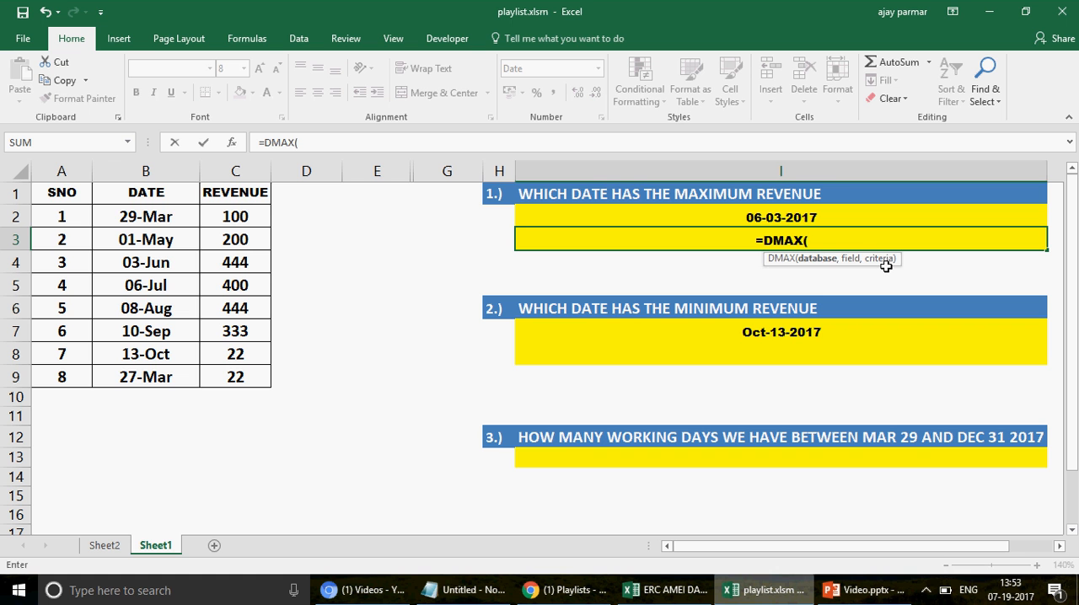
pyautogui.click(79, 196)
pyautogui.keyDown('shift'); pyautogui.click(238, 374); pyautogui.keyUp('shift')
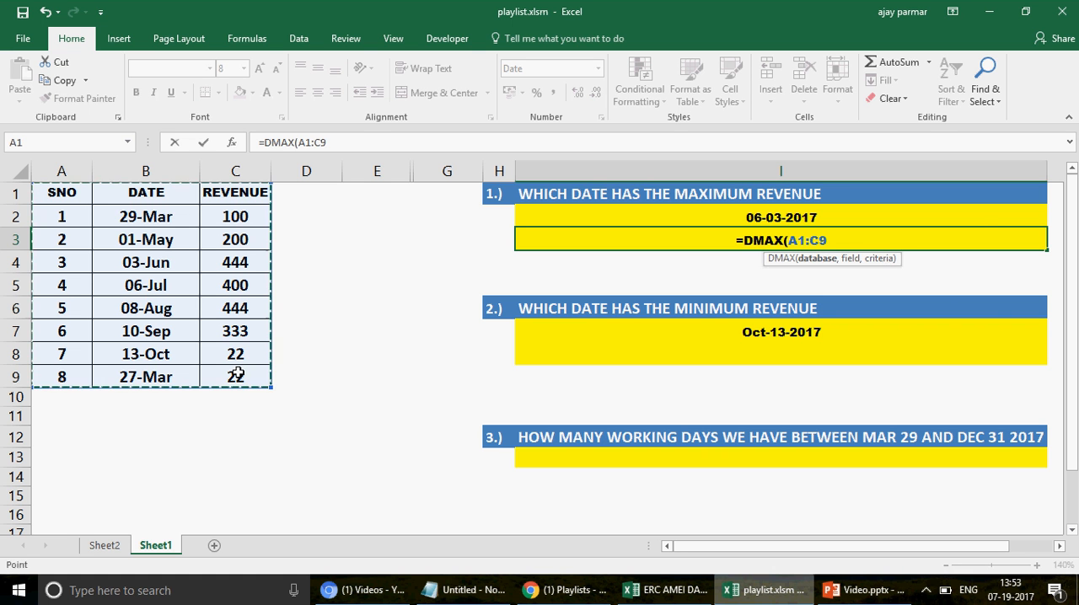
pyautogui.write(',')
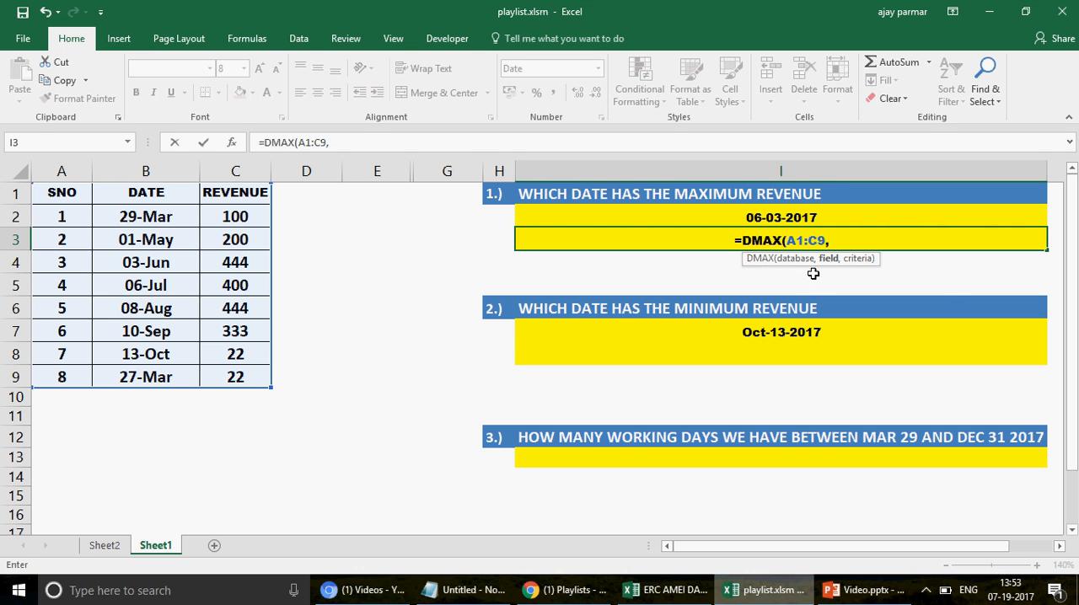
pyautogui.click(154, 194)
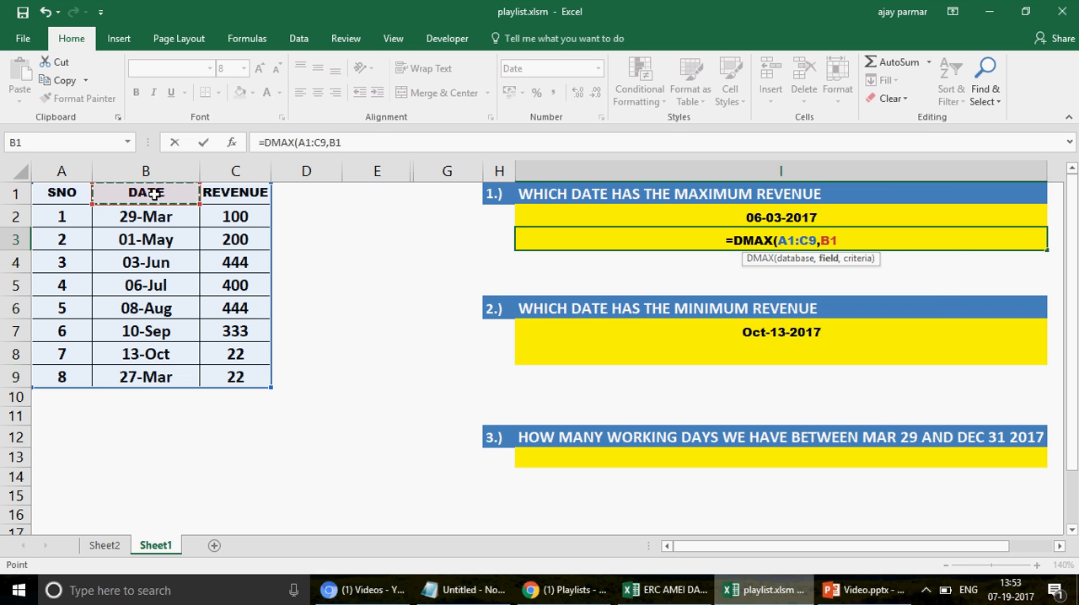
pyautogui.press('BackSpace')
pyautogui.press('BackSpace')
pyautogui.write('"dA')
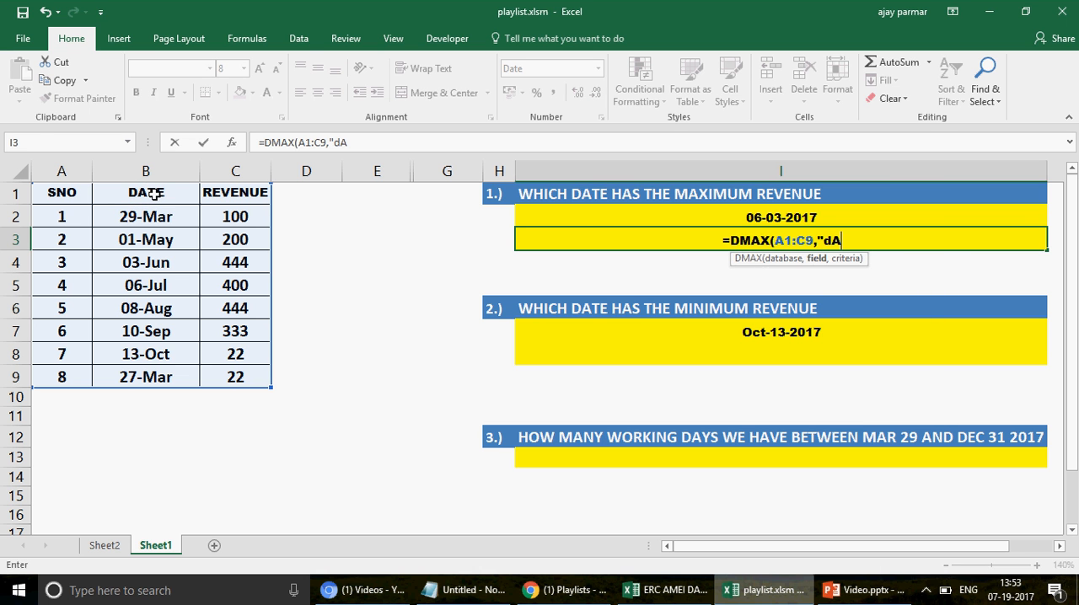
pyautogui.write('TE"')
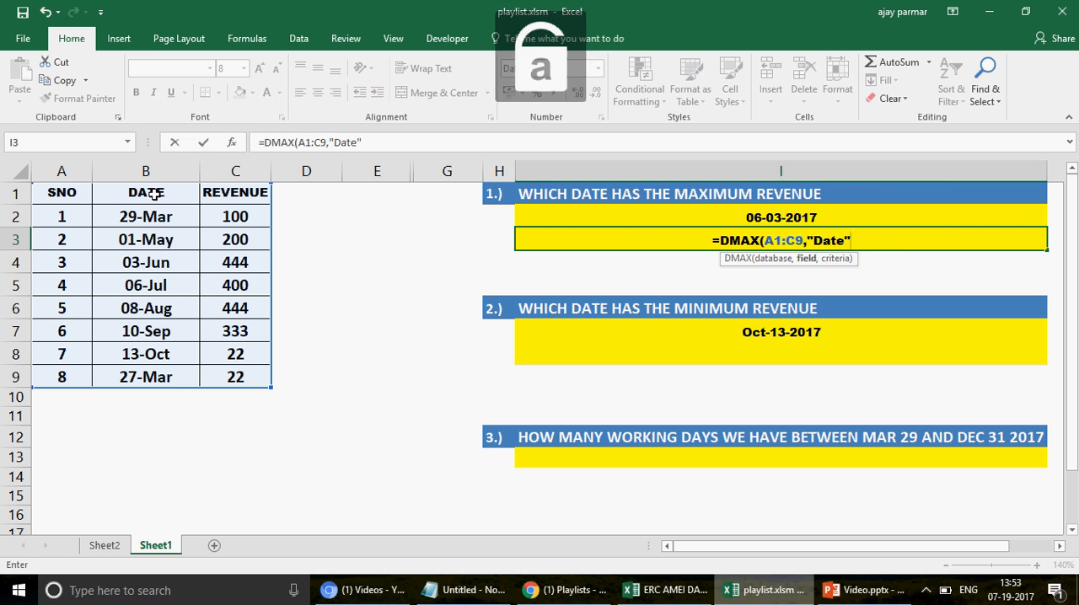
pyautogui.press('BackSpace')
pyautogui.press('BackSpace')
pyautogui.press('BackSpace')
pyautogui.press('BackSpace')
pyautogui.press('BackSpace')
pyautogui.press('BackSpace')
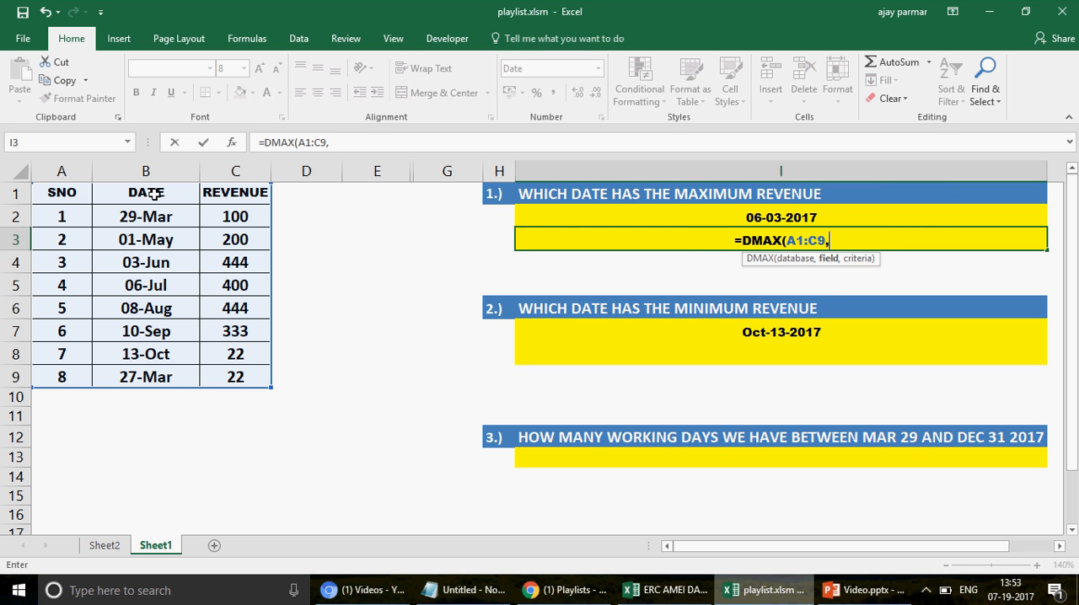
pyautogui.write('2')
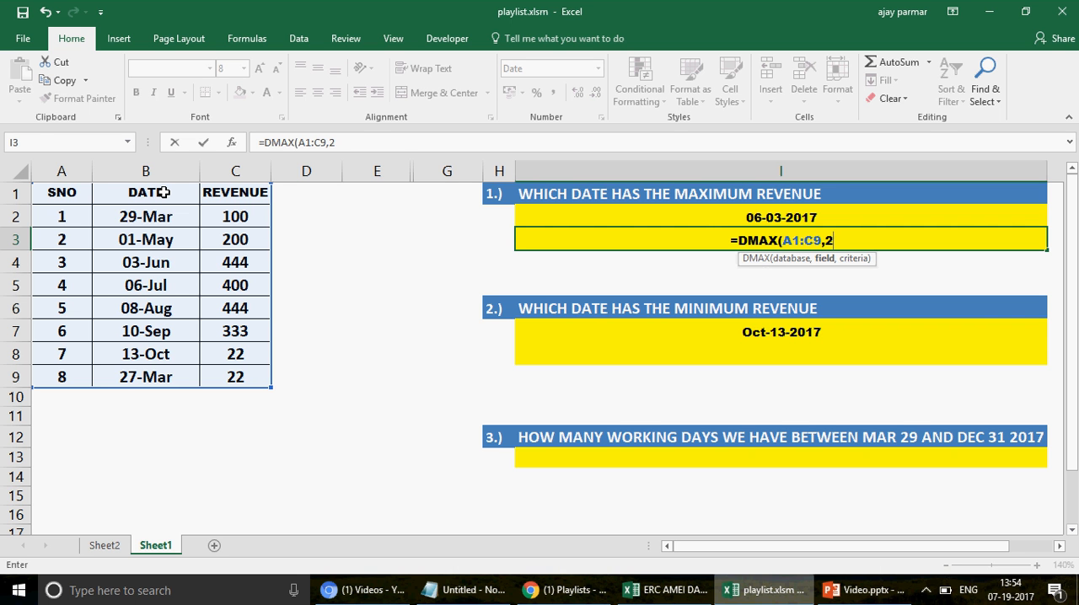
pyautogui.write(',')
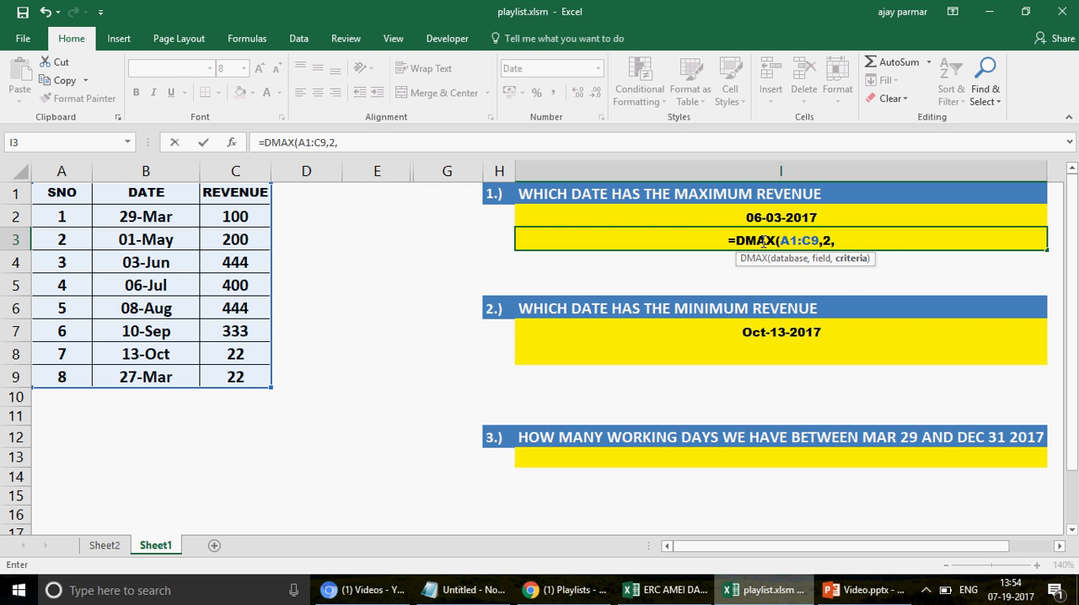
pyautogui.press('Escape')
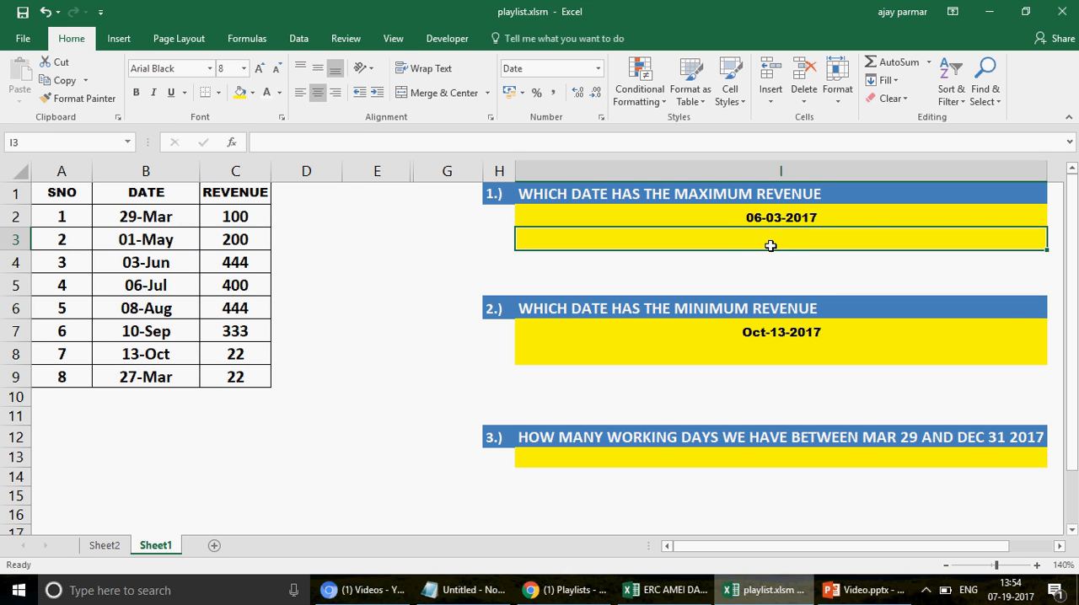
# Step: Enter the criteria heading REVENUE in E3, matching the header of the revenue column
pyautogui.click(376, 192)
pyautogui.click(396, 240)
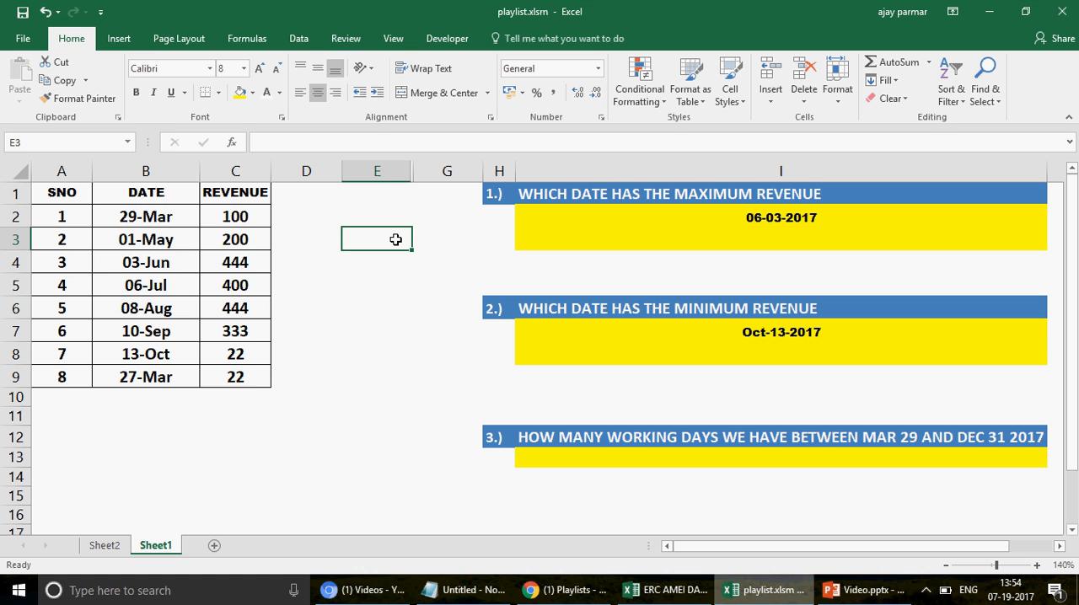
pyautogui.click(257, 195)
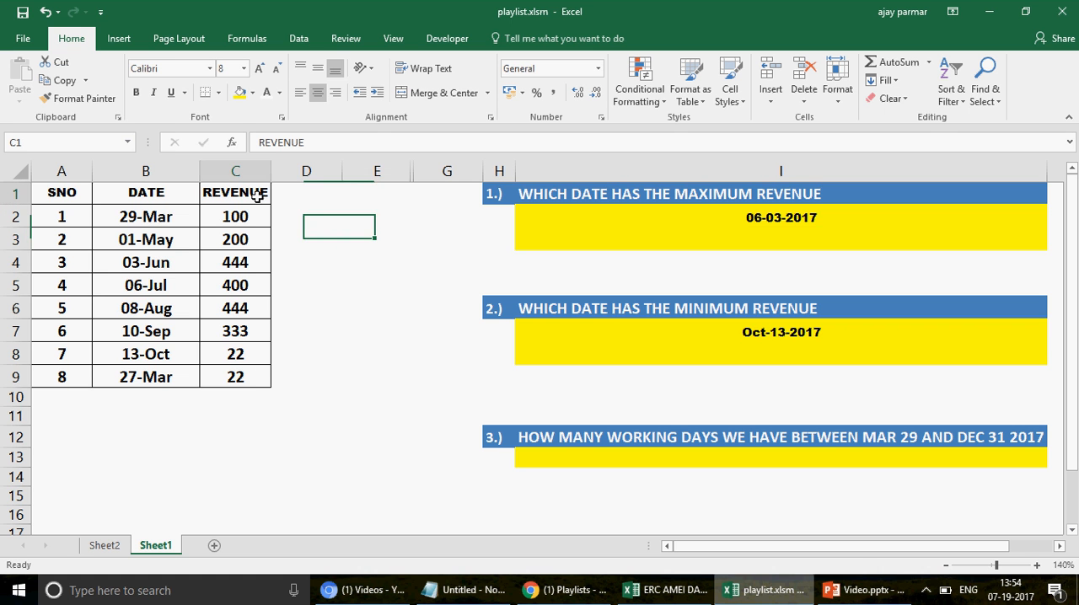
pyautogui.keyDown('shift'); pyautogui.click(258, 379); pyautogui.keyUp('shift')
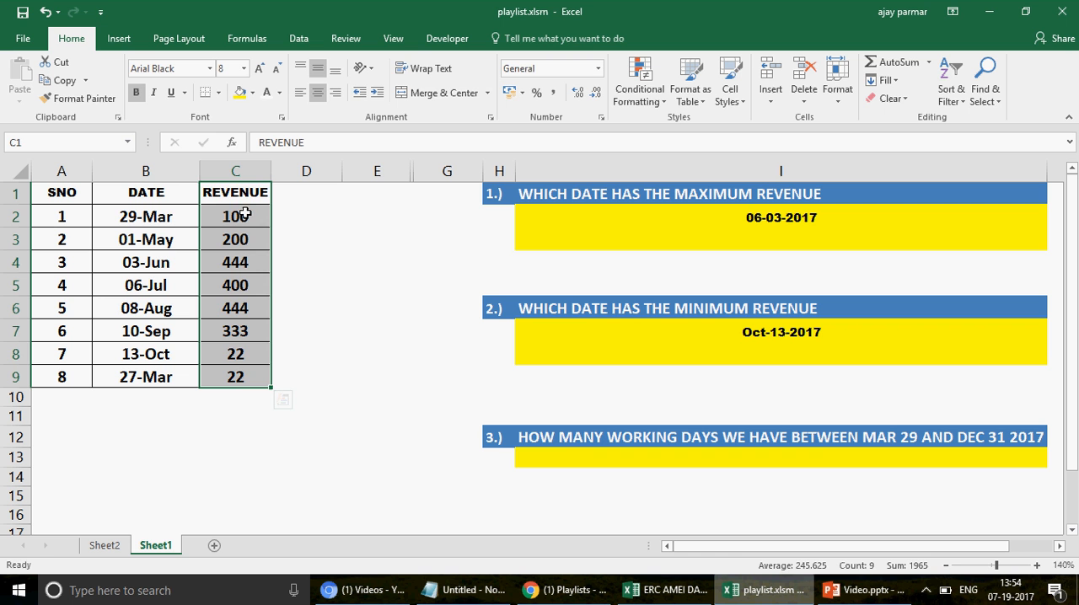
pyautogui.click(365, 229)
pyautogui.write('re')
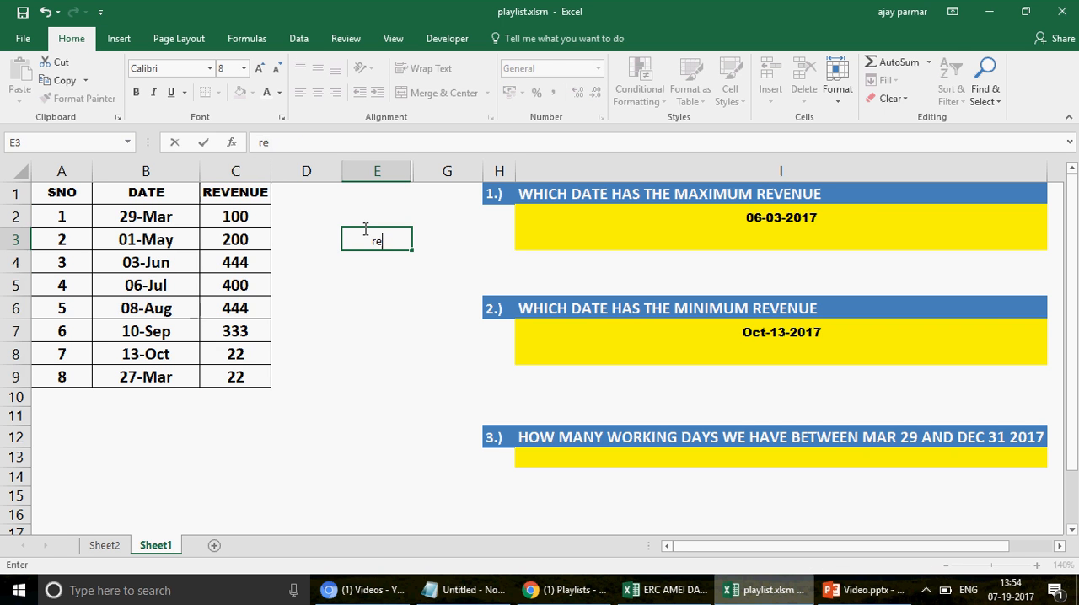
pyautogui.press('BackSpace')
pyautogui.press('BackSpace')
pyautogui.press('capslock')
pyautogui.write('REV')
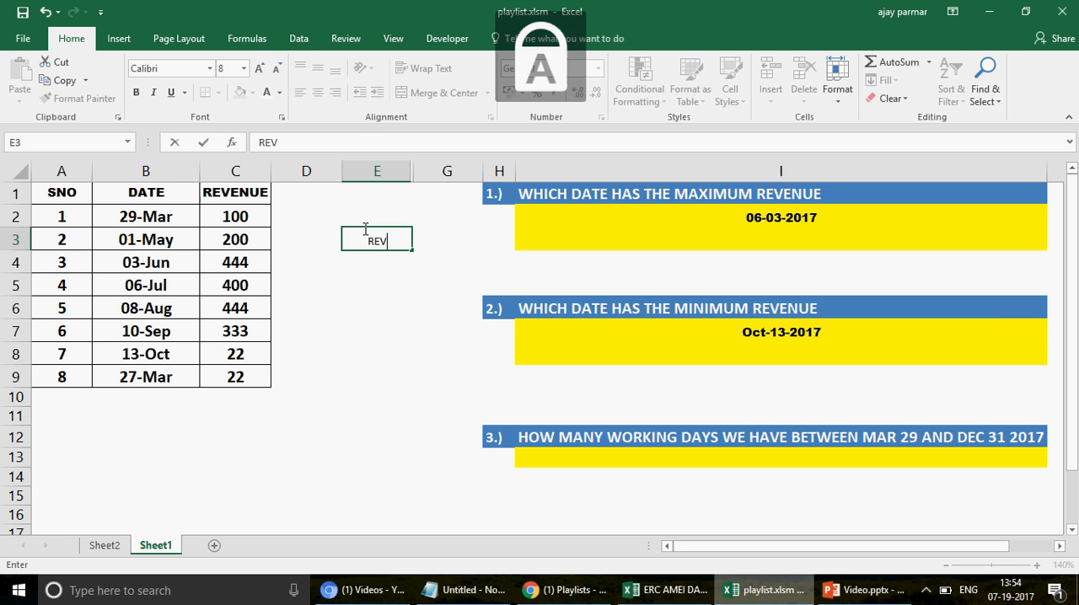
pyautogui.write('ENUE')
pyautogui.press('Return')
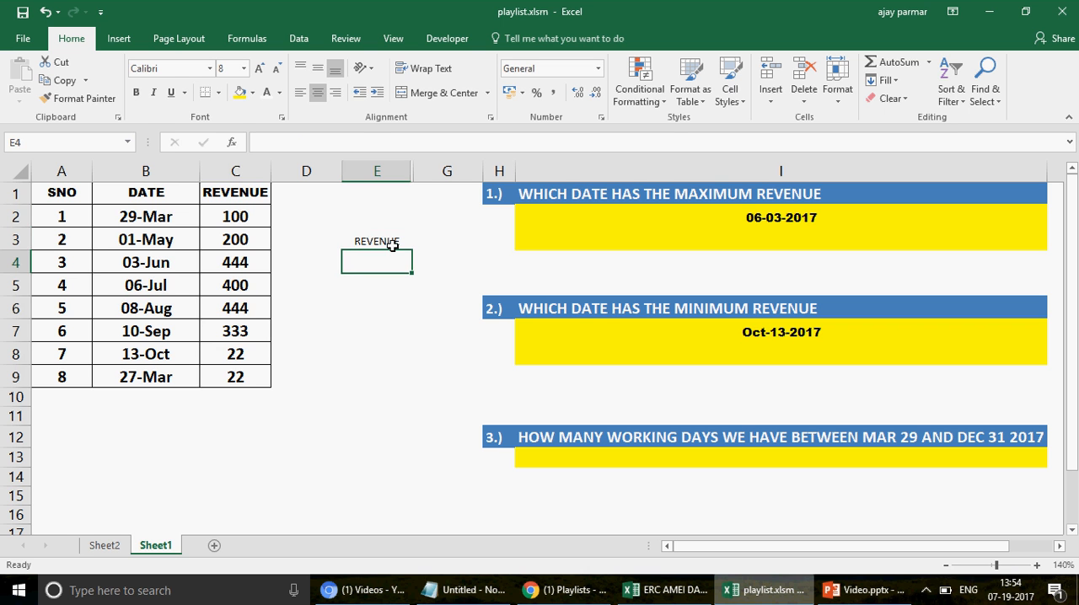
# Step: Enter 444 as the criteria value in E4, below the REVENUE heading
pyautogui.click(392, 244)
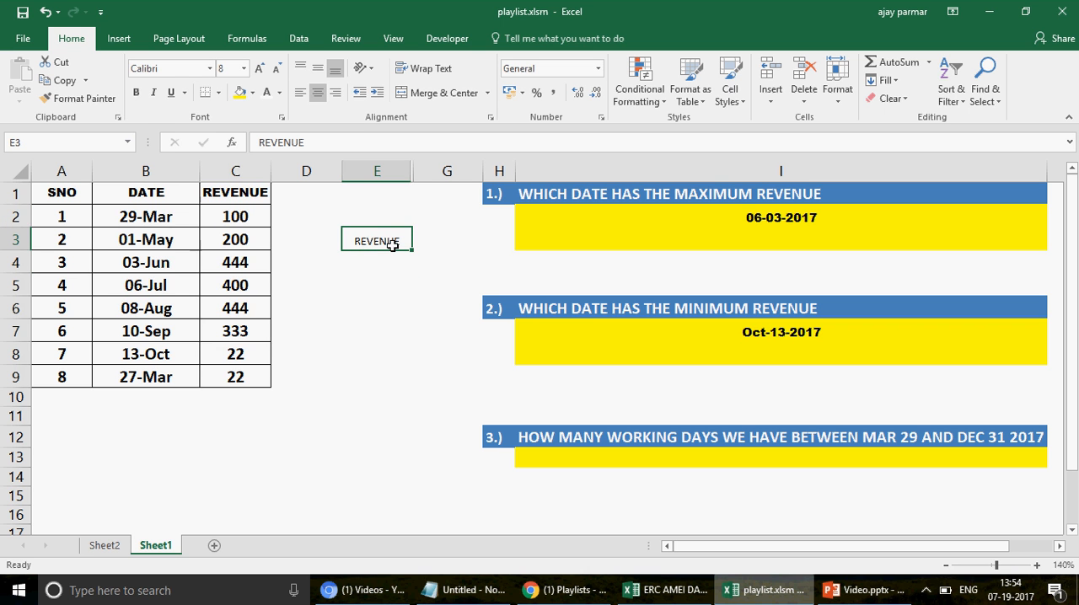
pyautogui.click(239, 193)
pyautogui.click(381, 258)
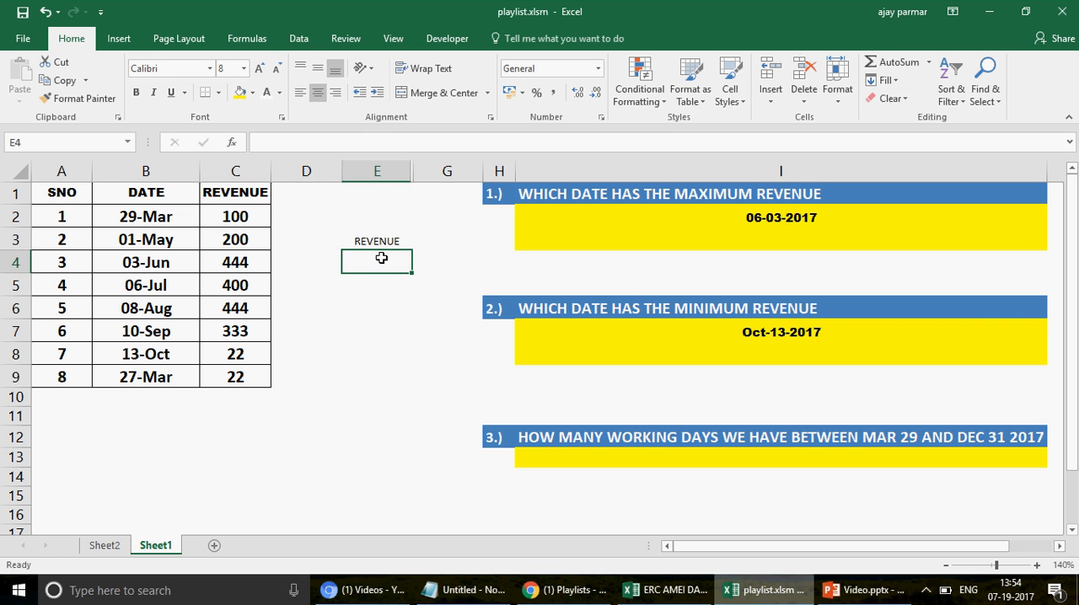
pyautogui.write('4')
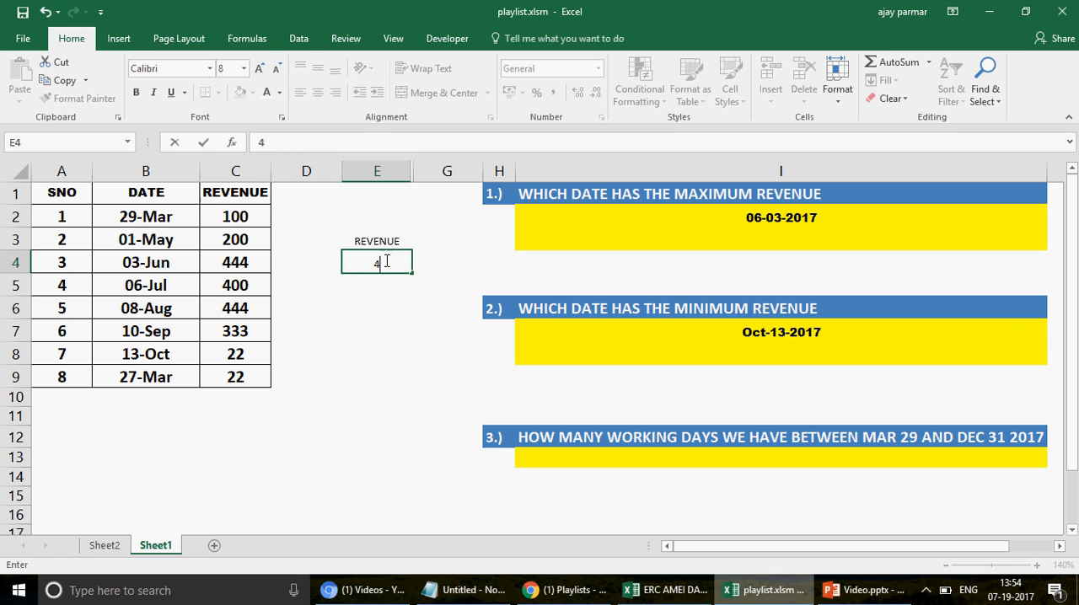
pyautogui.write('44')
pyautogui.press('Return')
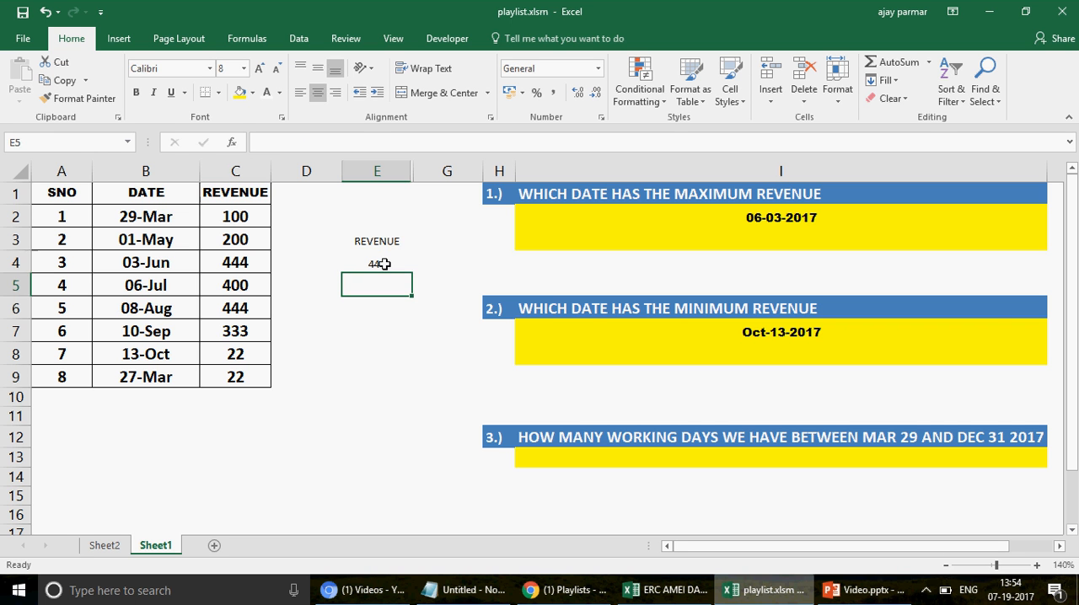
# Step: Replace the criteria value in E4 with the formula =MAX(C:C)
pyautogui.click(384, 264)
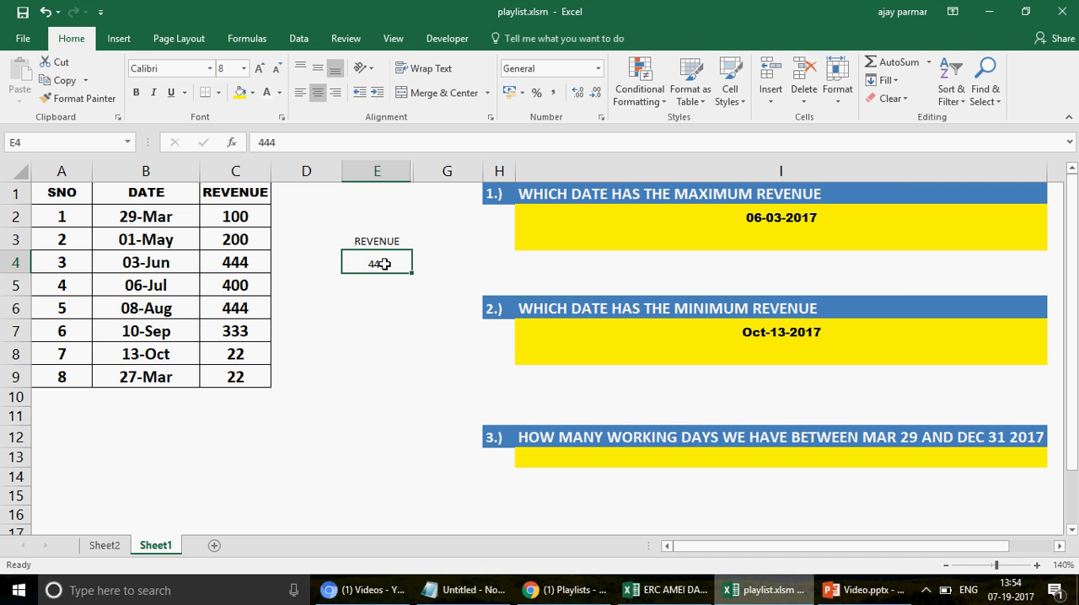
pyautogui.write('=M')
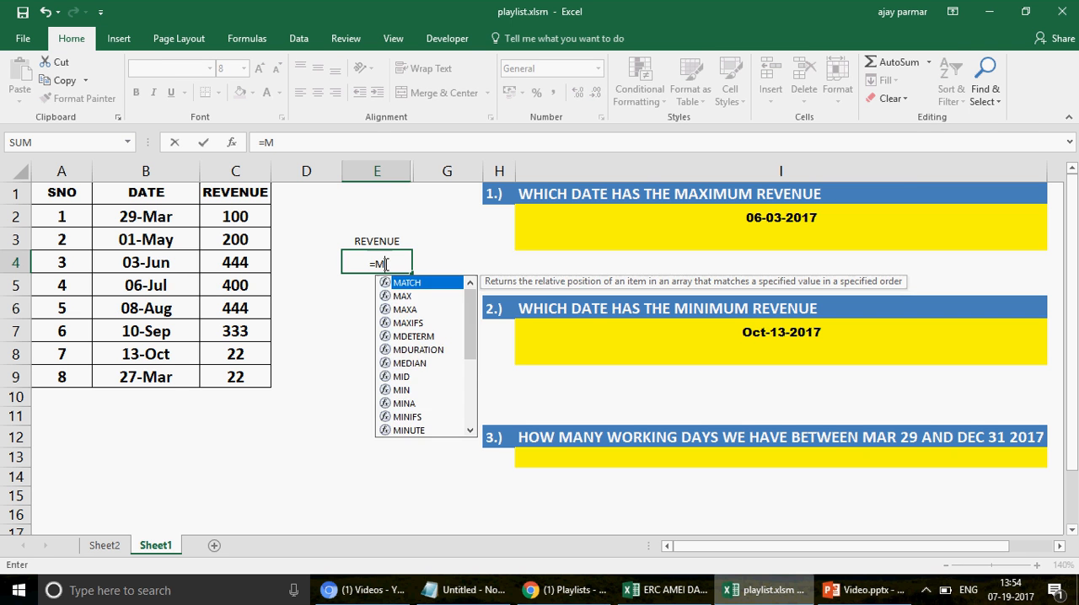
pyautogui.write('AX(')
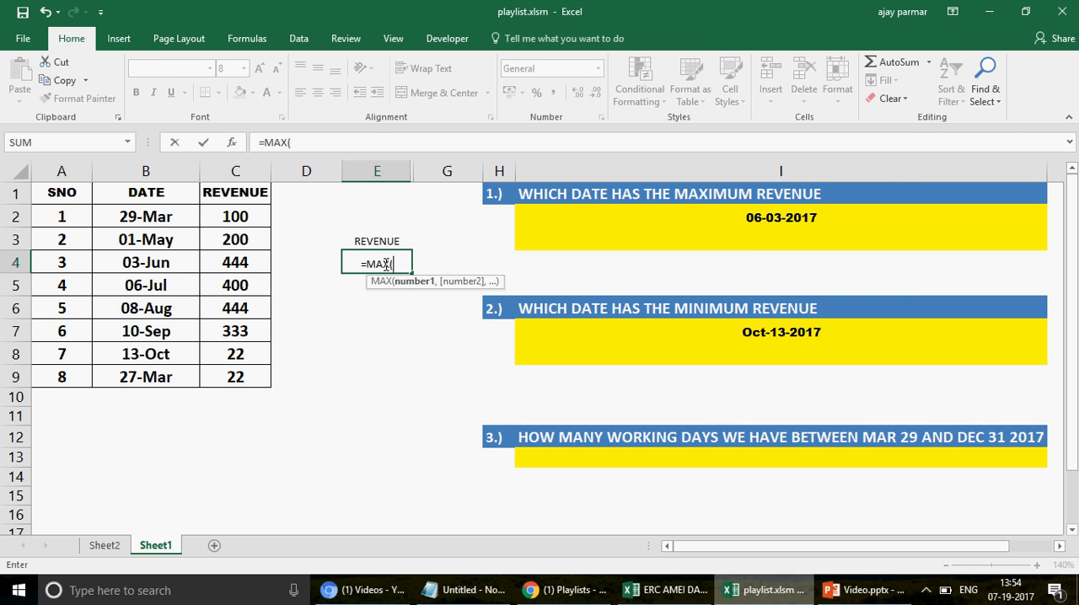
pyautogui.click(235, 172)
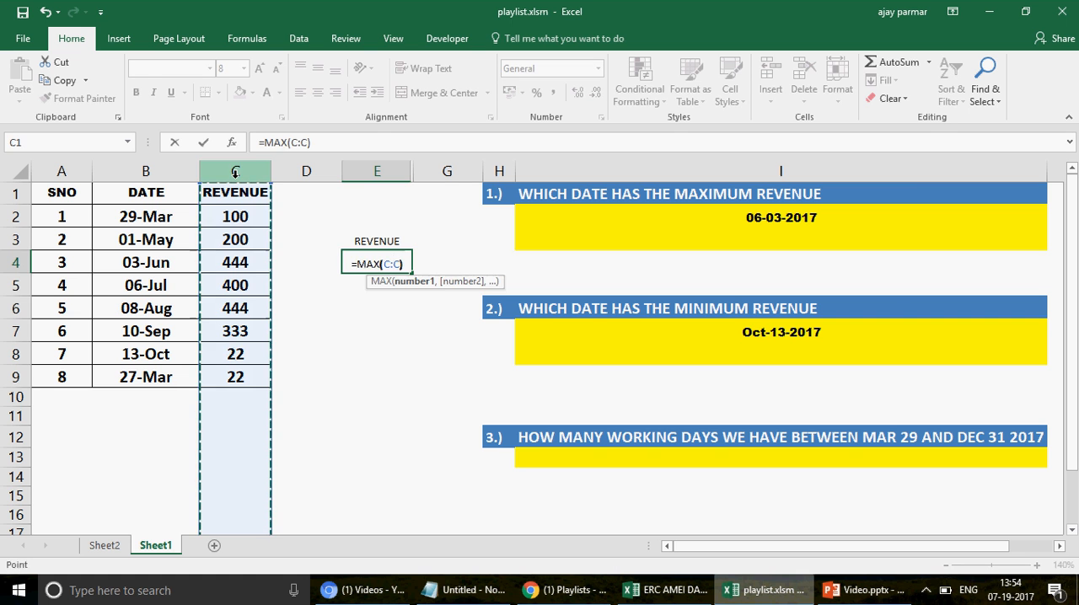
pyautogui.press('Return')
# Step: Test the E4 maximum by setting the 13-Oct revenue in C8 to 999, and undo that change
pyautogui.doubleClick(246, 353)
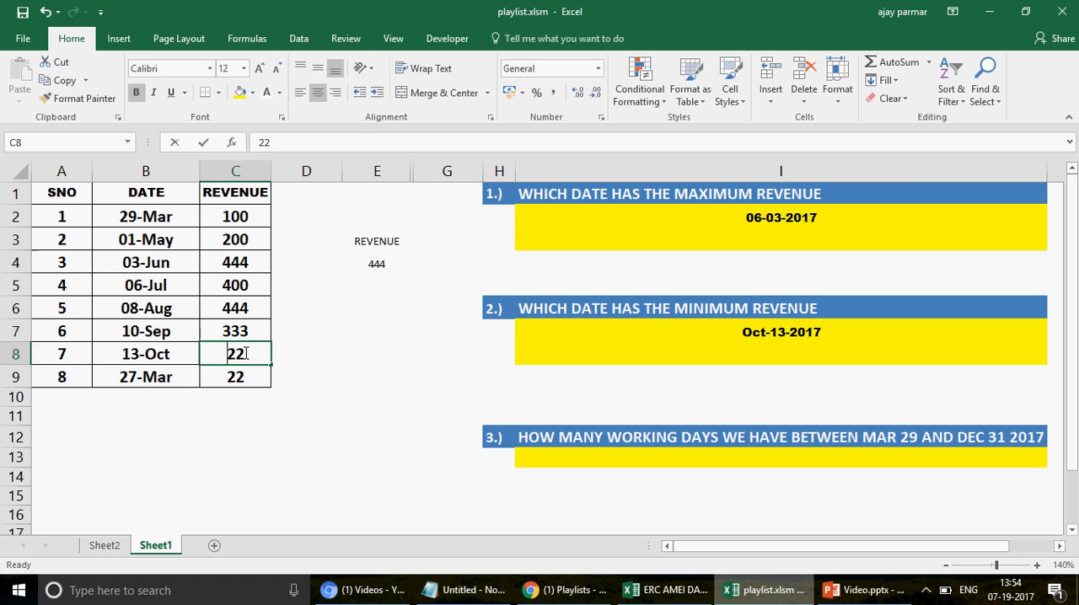
pyautogui.press('BackSpace')
pyautogui.press('BackSpace')
pyautogui.write('999')
pyautogui.press('Return')
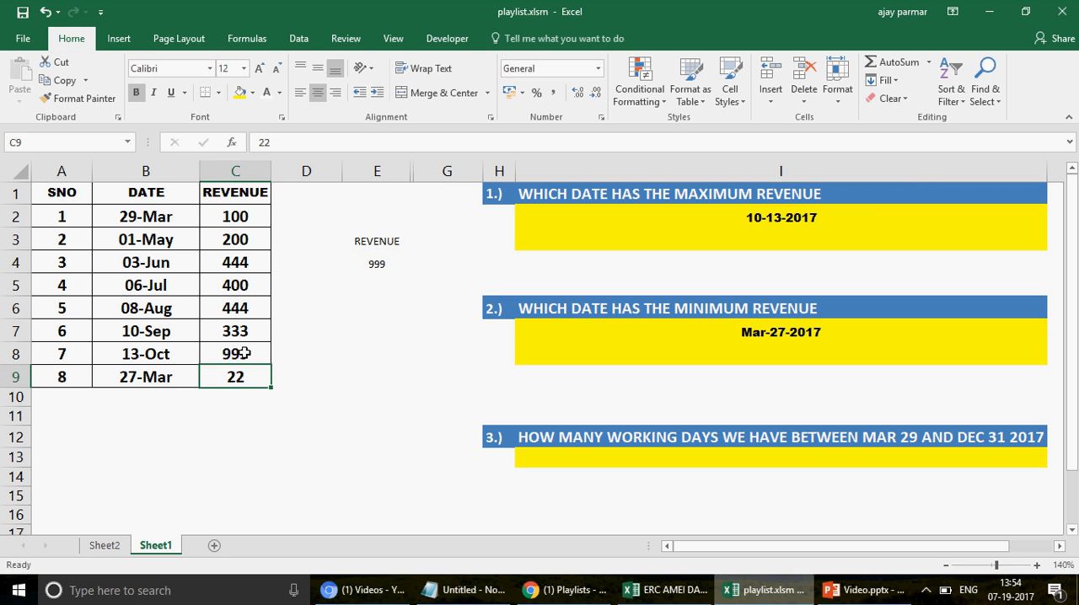
pyautogui.click(376, 274)
pyautogui.hotkey('ctrl', 'z')
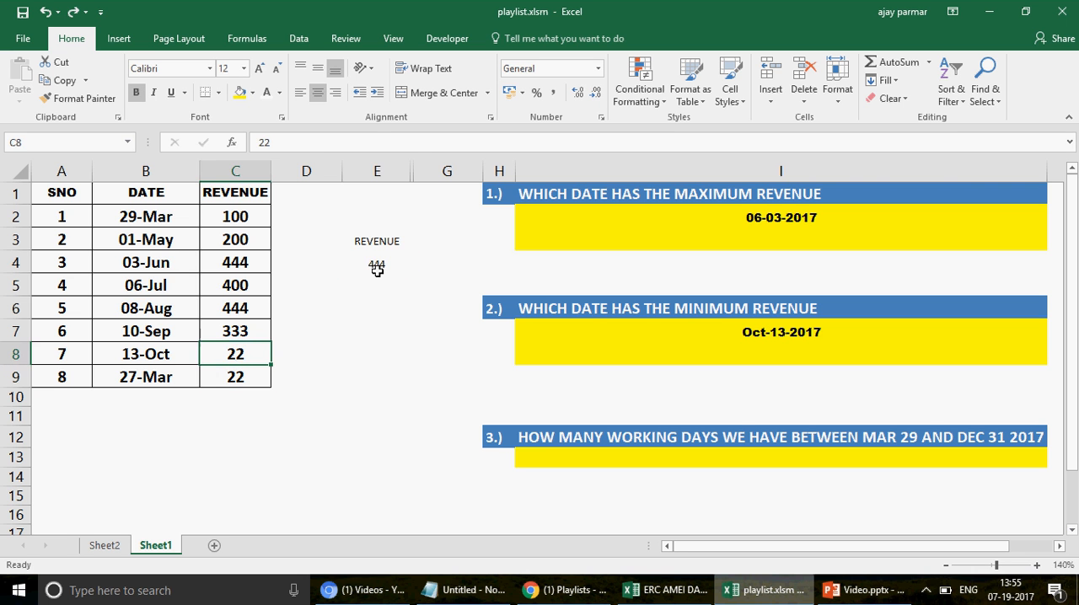
pyautogui.click(382, 267)
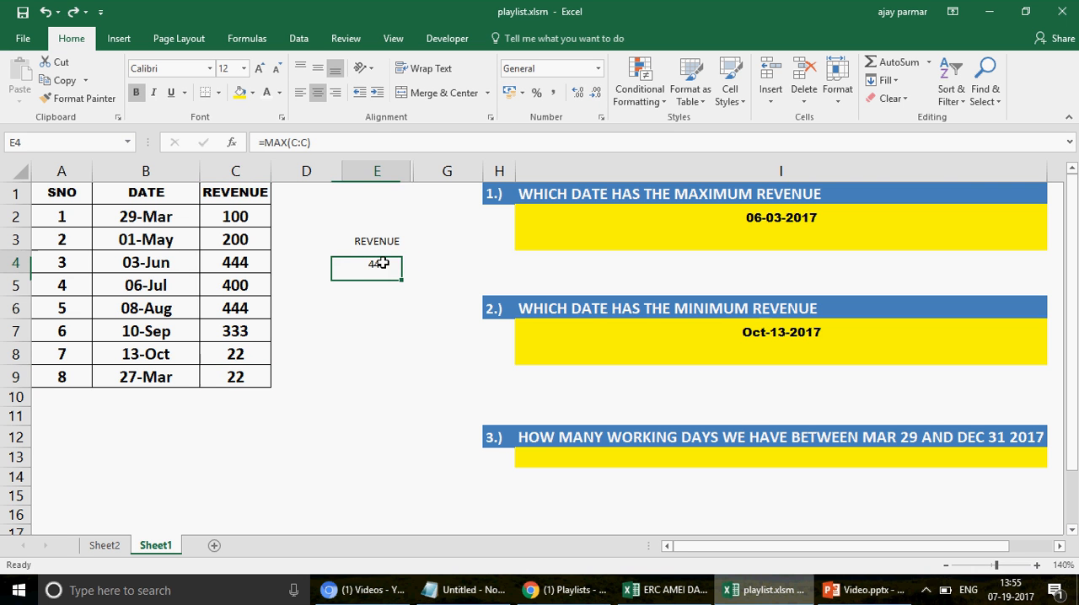
# Step: Enter =DMAX(A1:C9,2,E3:E4) in I3 as a second answer to the maximum revenue date question
pyautogui.click(611, 259)
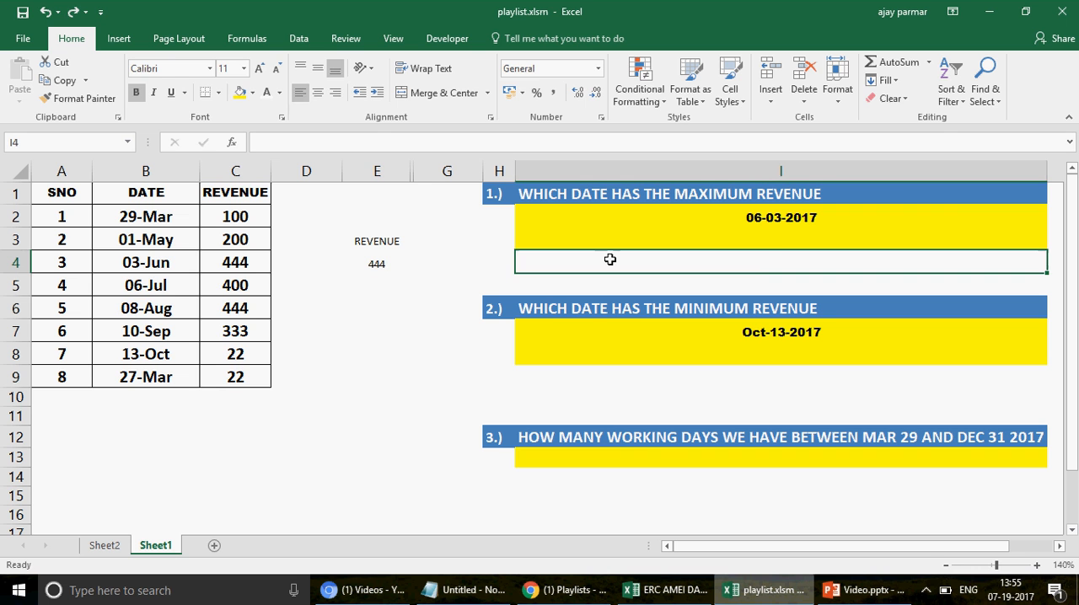
pyautogui.press('Up')
pyautogui.write('=DMA')
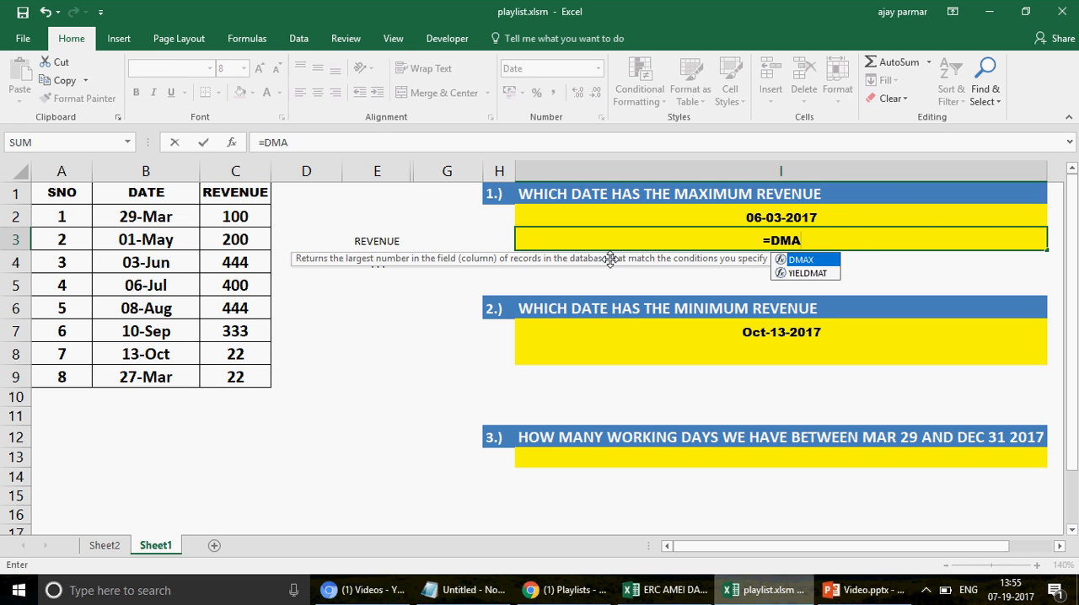
pyautogui.press('Tab')
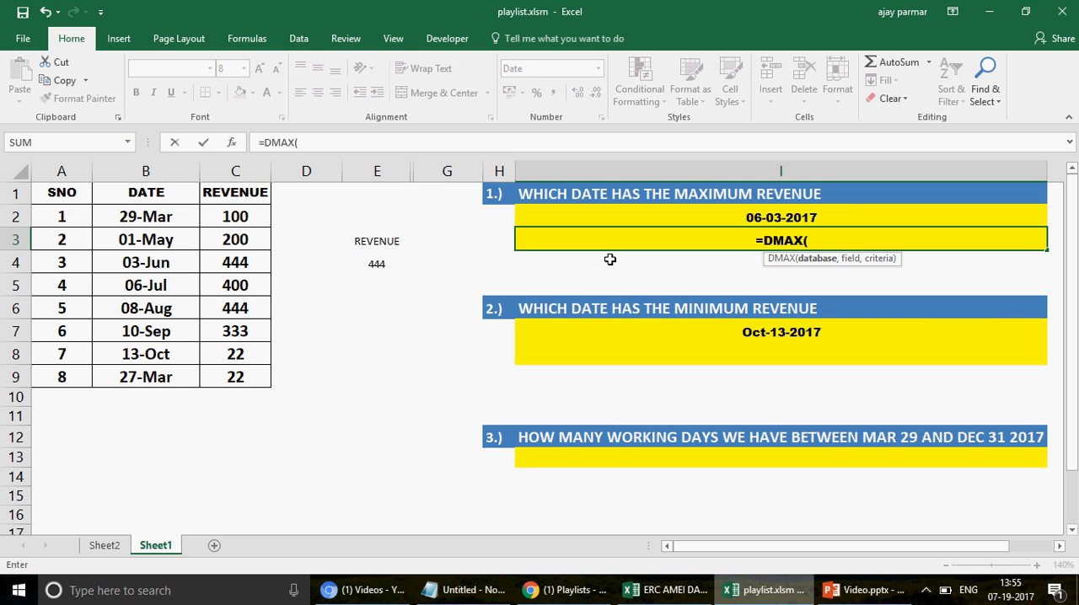
pyautogui.click(76, 195)
pyautogui.moveTo(231, 362); pyautogui.dragTo(236, 368)
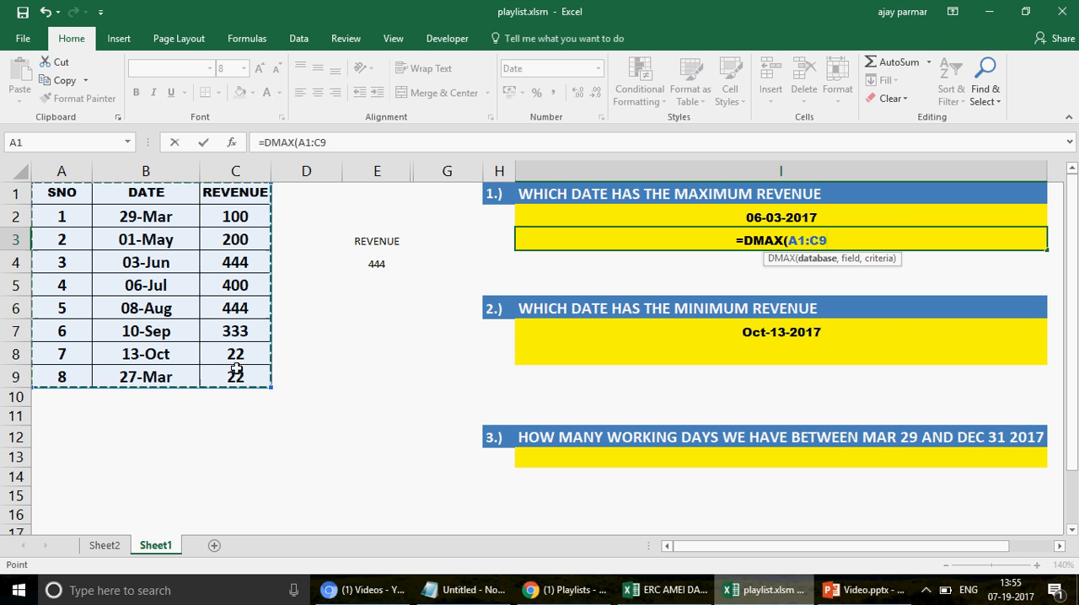
pyautogui.write(',2')
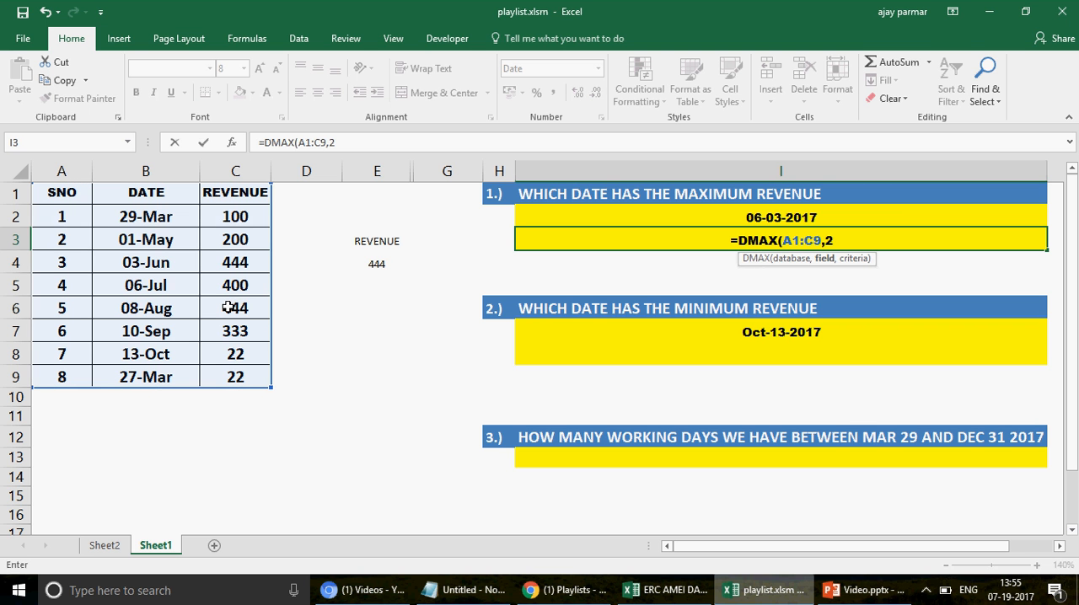
pyautogui.write(',')
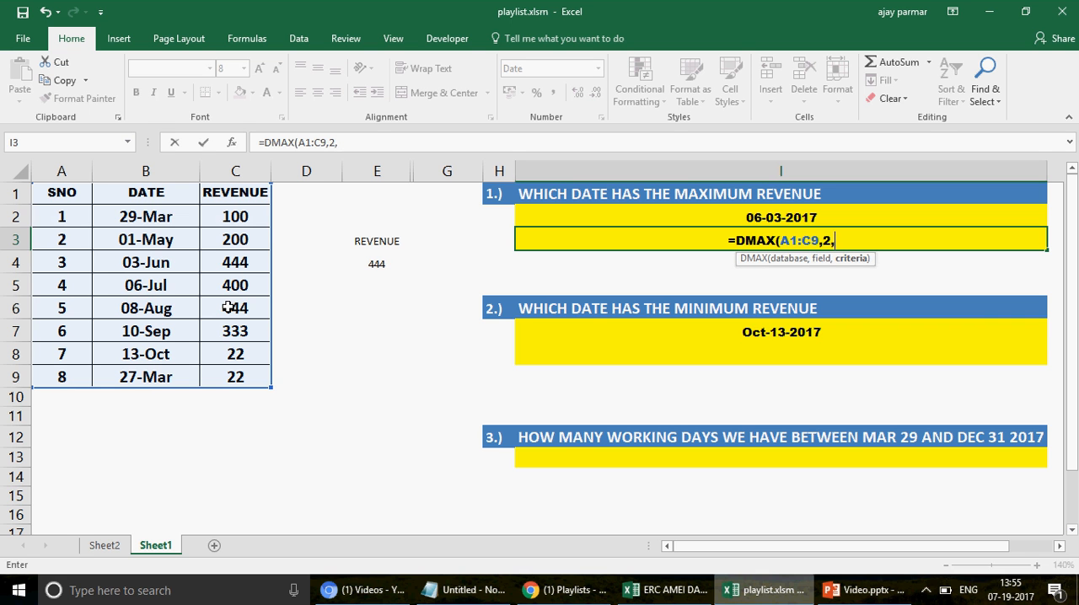
pyautogui.click(377, 242)
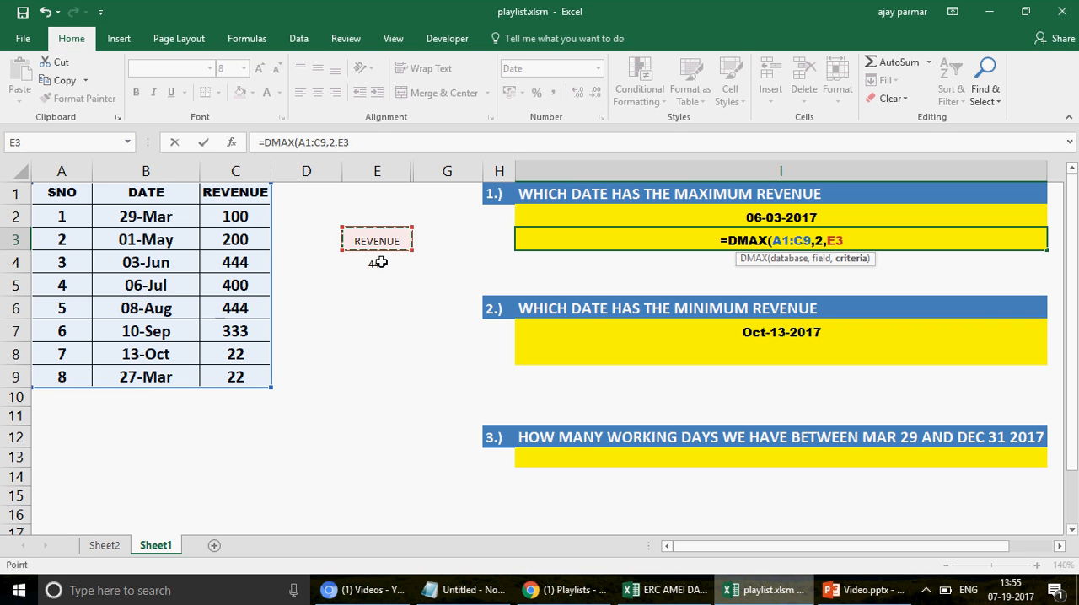
pyautogui.moveTo(381, 262); pyautogui.dragTo(381, 264)
pyautogui.press('Return')
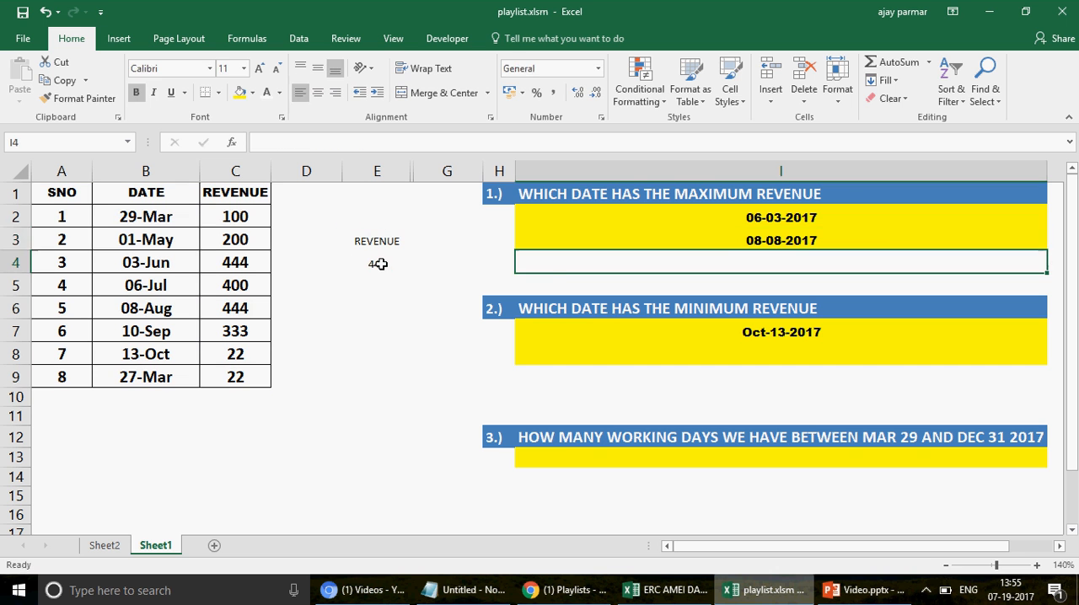
pyautogui.press('Up')
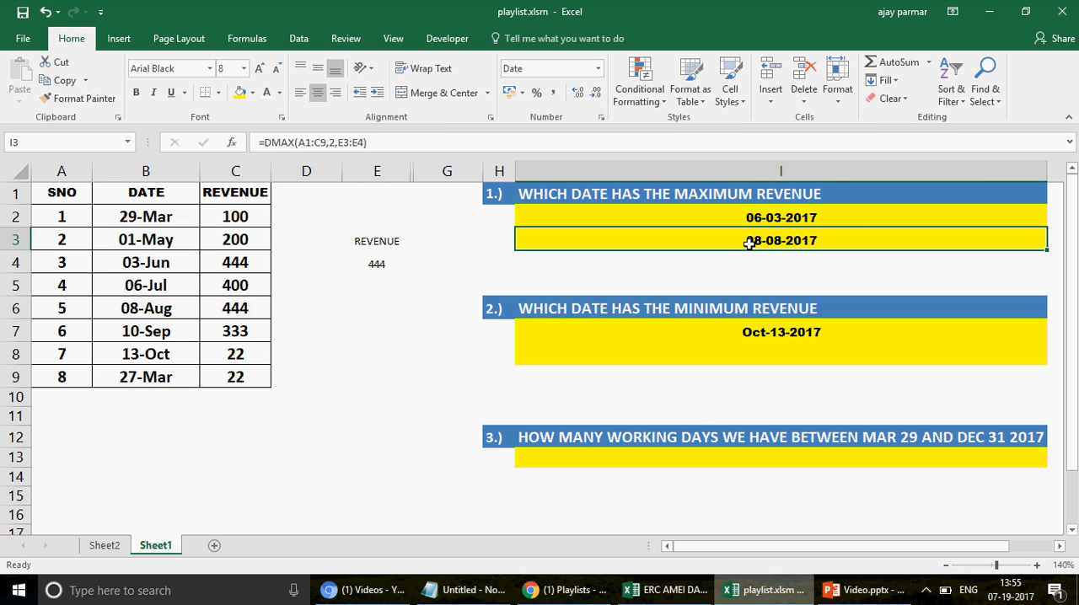
# Step: Highlight the 08-Aug date and its revenue in B6:C6 with yellow fill
pyautogui.click(165, 308)
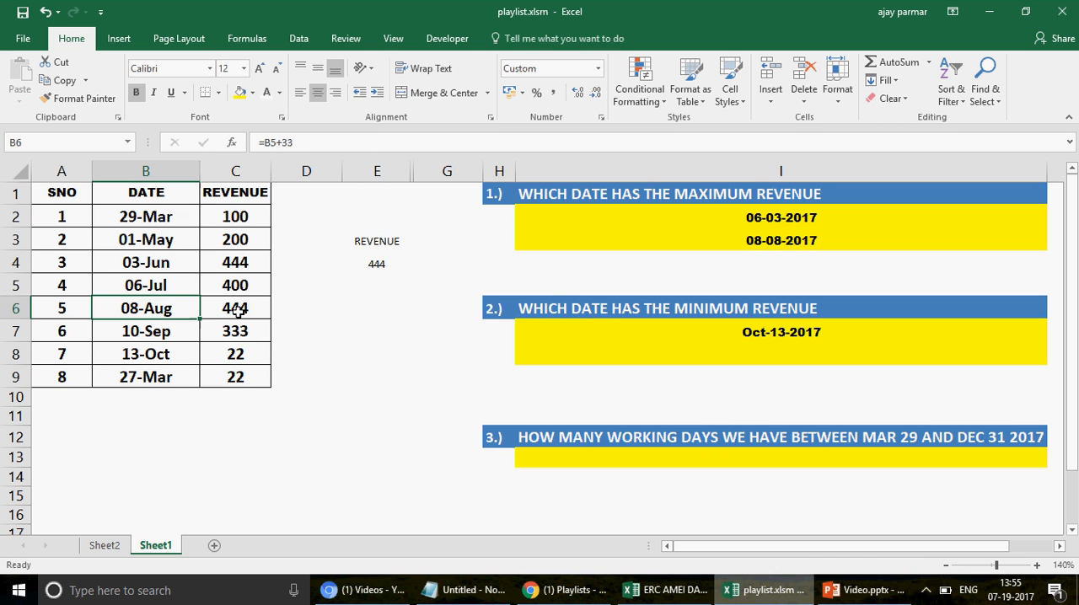
pyautogui.keyDown('shift'); pyautogui.click(238, 311); pyautogui.keyUp('shift')
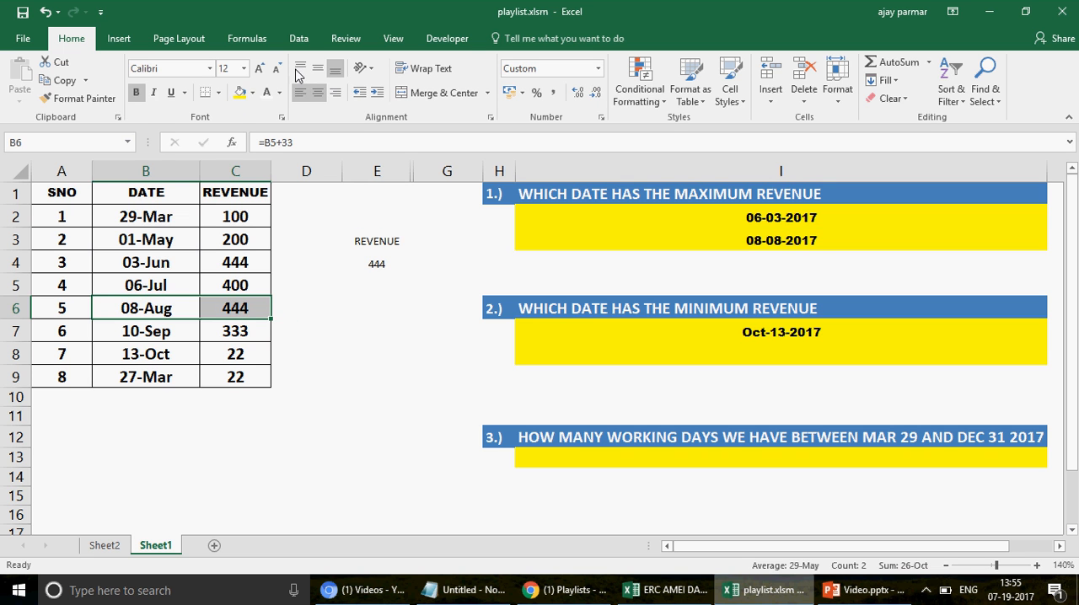
pyautogui.click(239, 93)
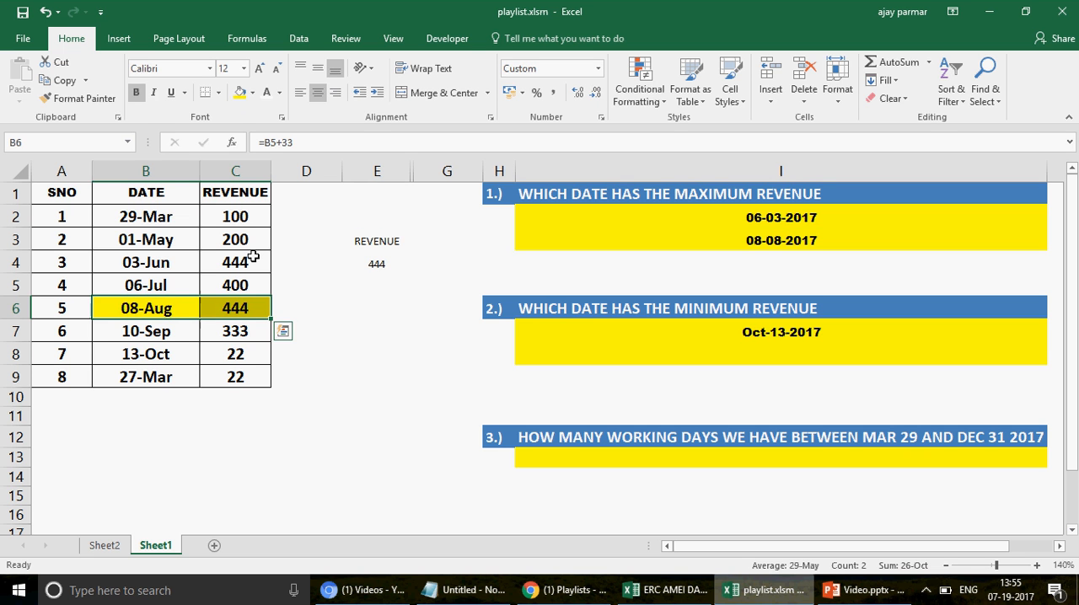
pyautogui.moveTo(147, 263); pyautogui.dragTo(265, 270)
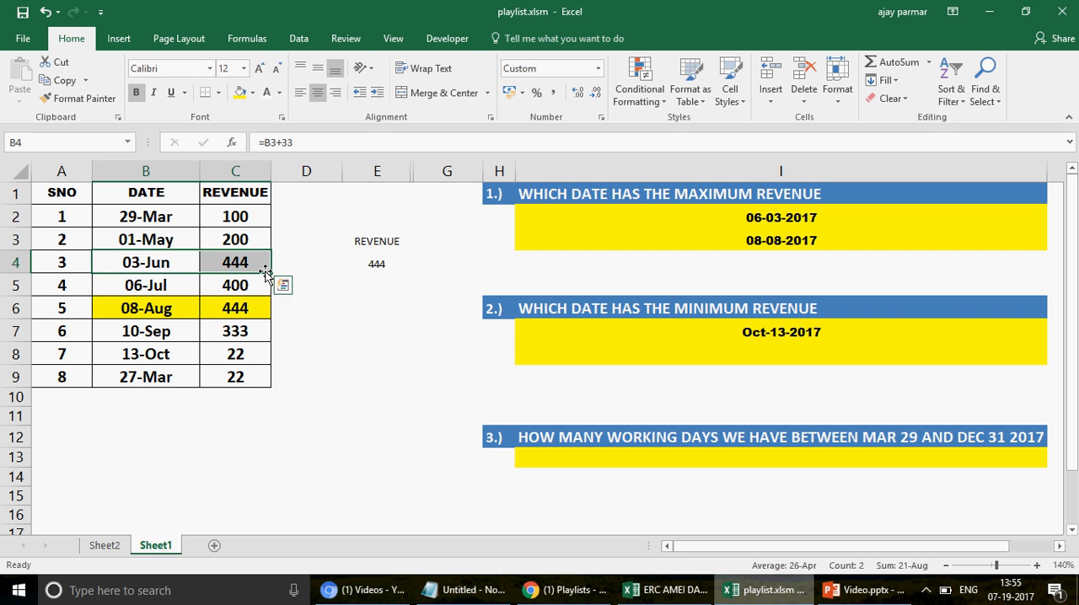
pyautogui.click(596, 250)
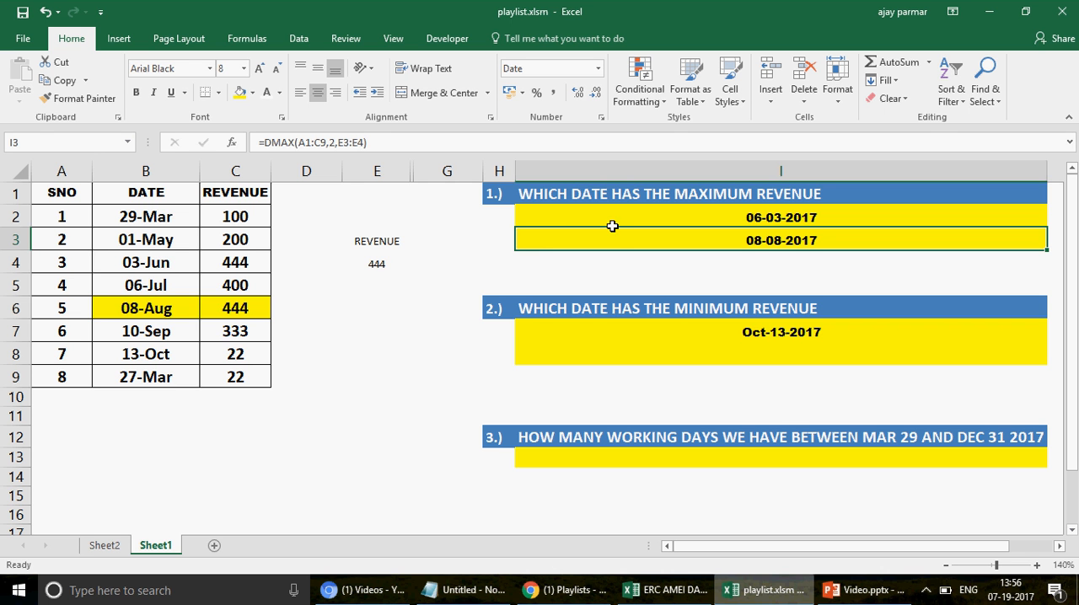
# Step: Copy the REVENUE criteria range E3:E4 to E8:E9
pyautogui.click(389, 262)
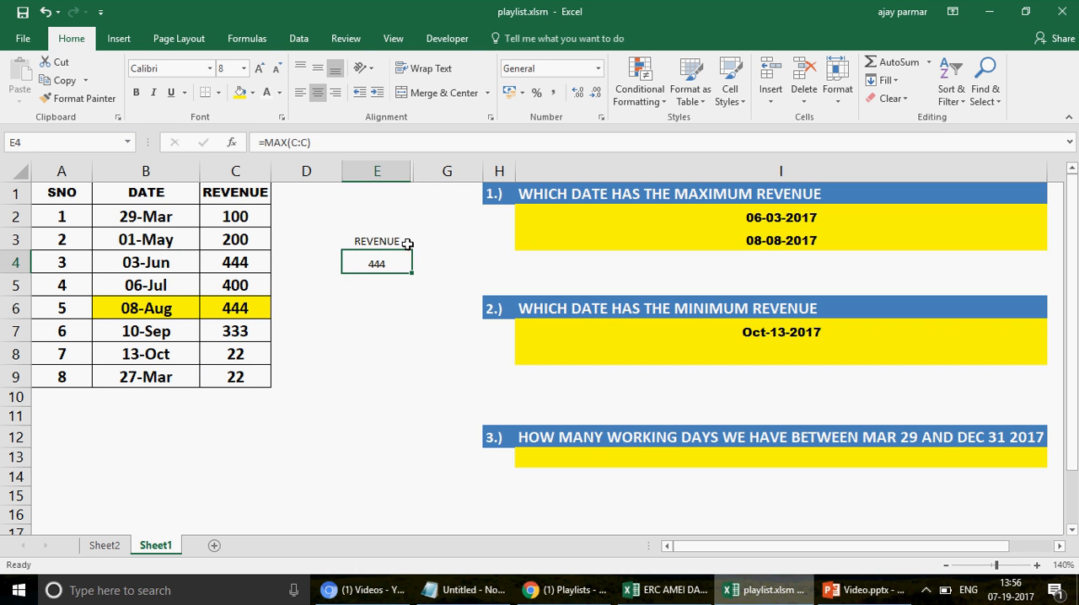
pyautogui.click(382, 334)
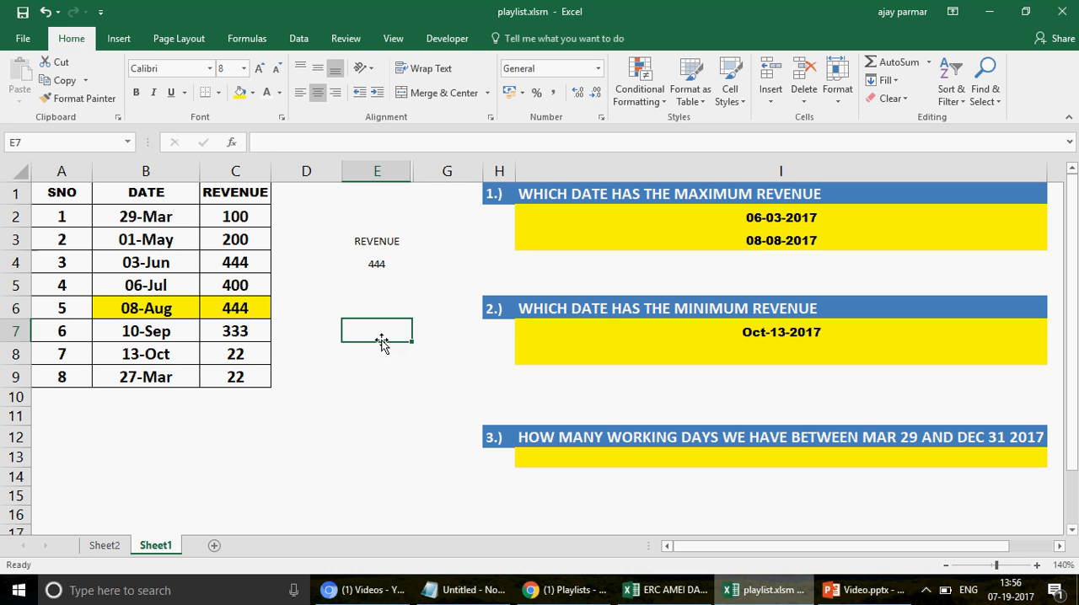
pyautogui.moveTo(387, 247); pyautogui.dragTo(385, 245)
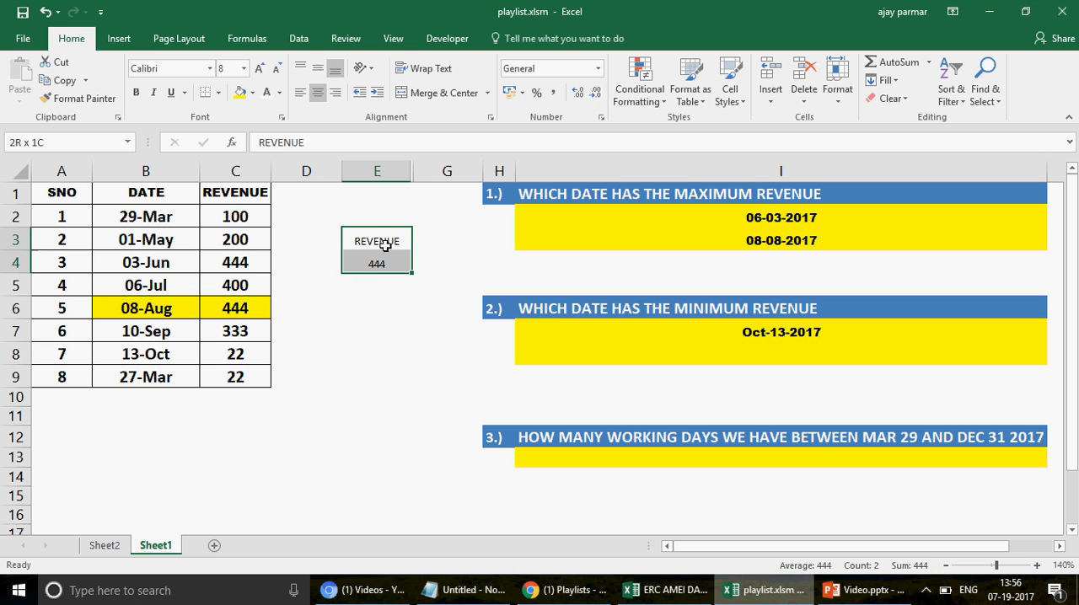
pyautogui.hotkey('ctrl', 'c')
pyautogui.click(375, 349)
pyautogui.hotkey('ctrl', 'v')
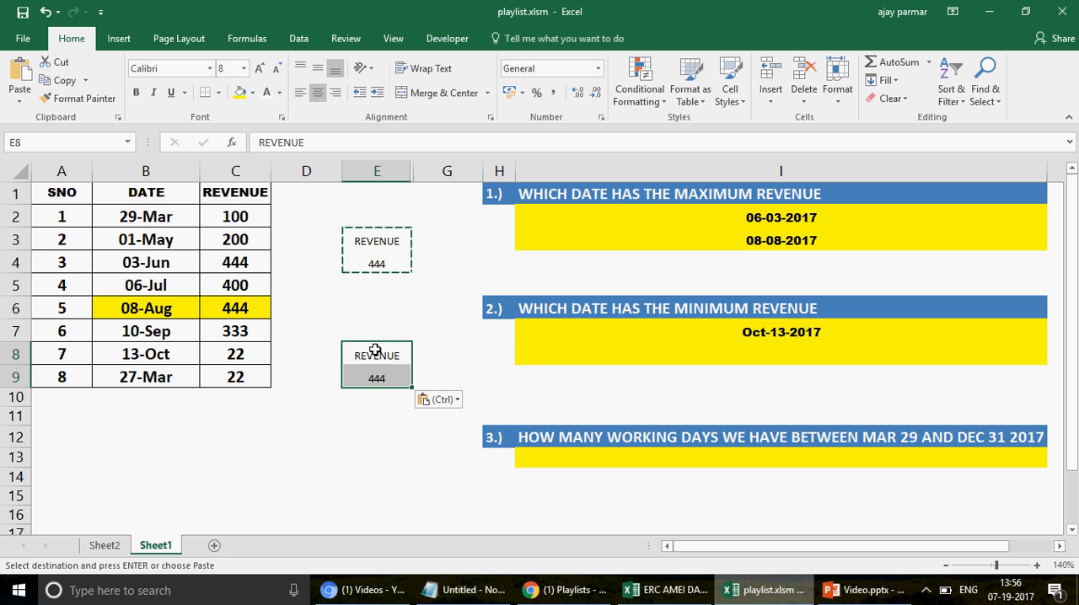
# Step: Change the copied criteria formula in E9 to =MIN(C:C)
pyautogui.click(396, 355)
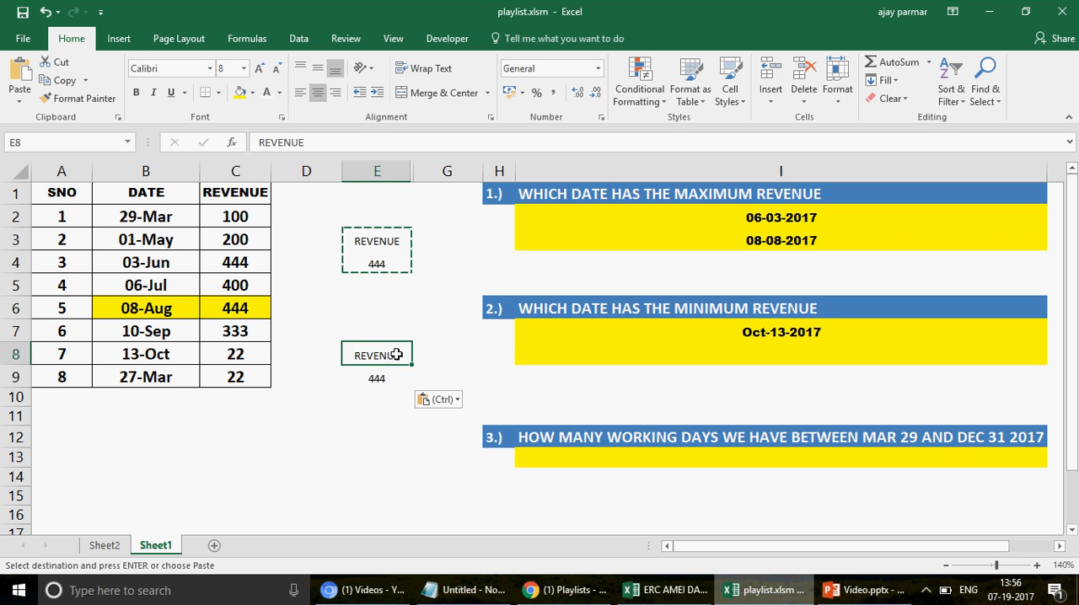
pyautogui.click(384, 379)
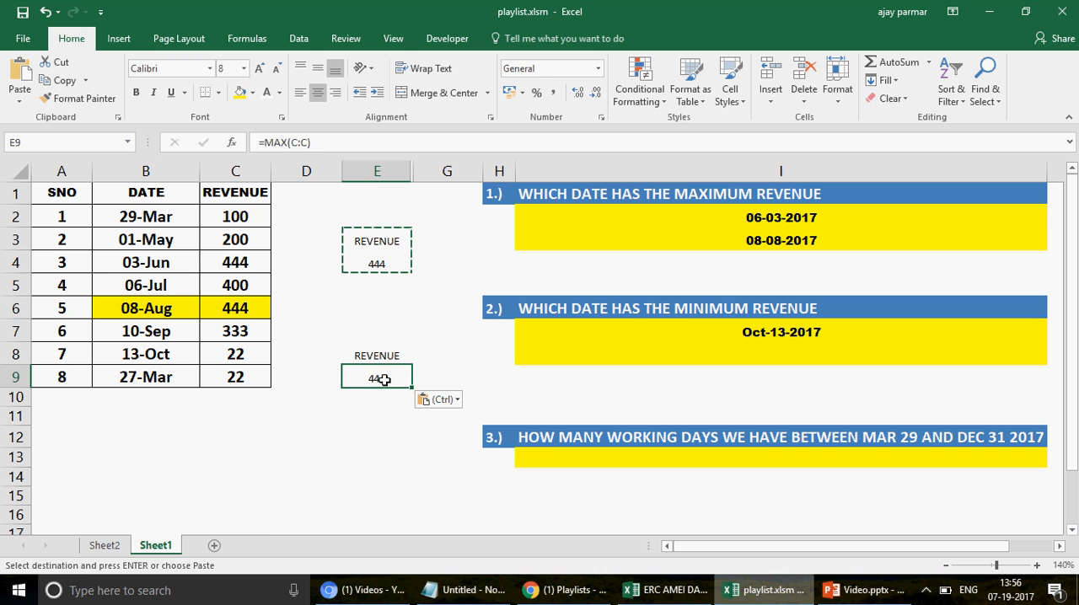
pyautogui.click(291, 142)
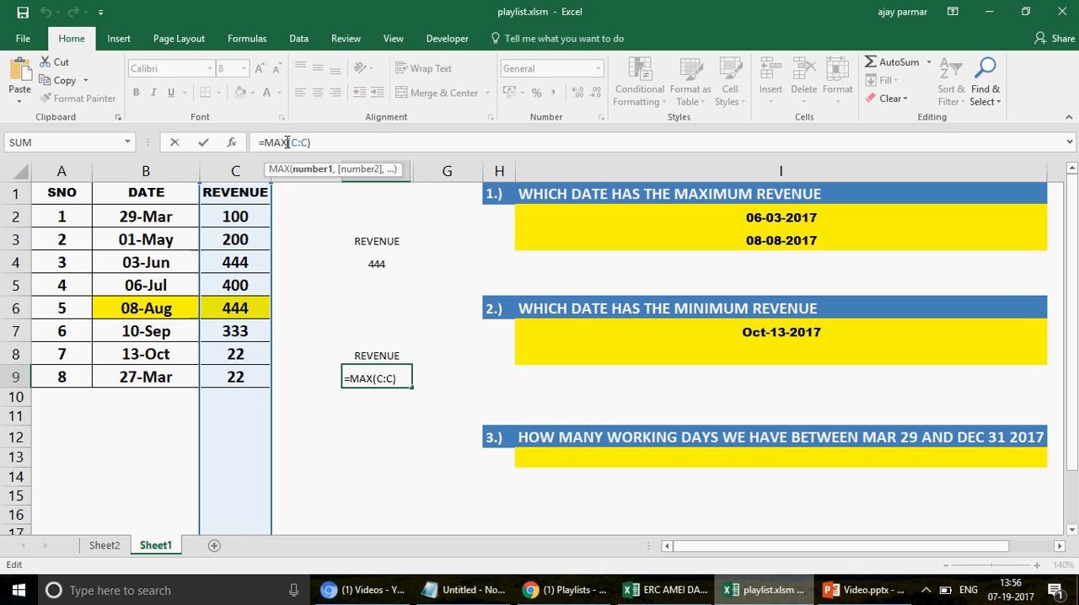
pyautogui.press('BackSpace')
pyautogui.press('BackSpace')
pyautogui.write('IN')
pyautogui.press('Return')
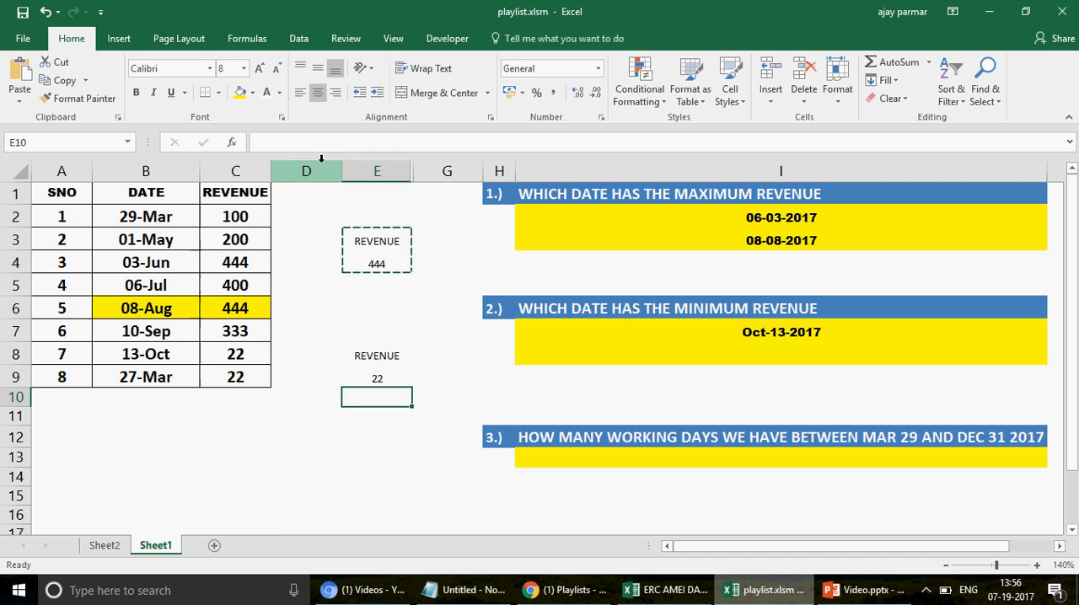
# Step: Enter =DMIN(A1:C9,"DATE",E8:E9) in I8 as a second answer to the minimum revenue date question
pyautogui.click(680, 355)
pyautogui.write('=')
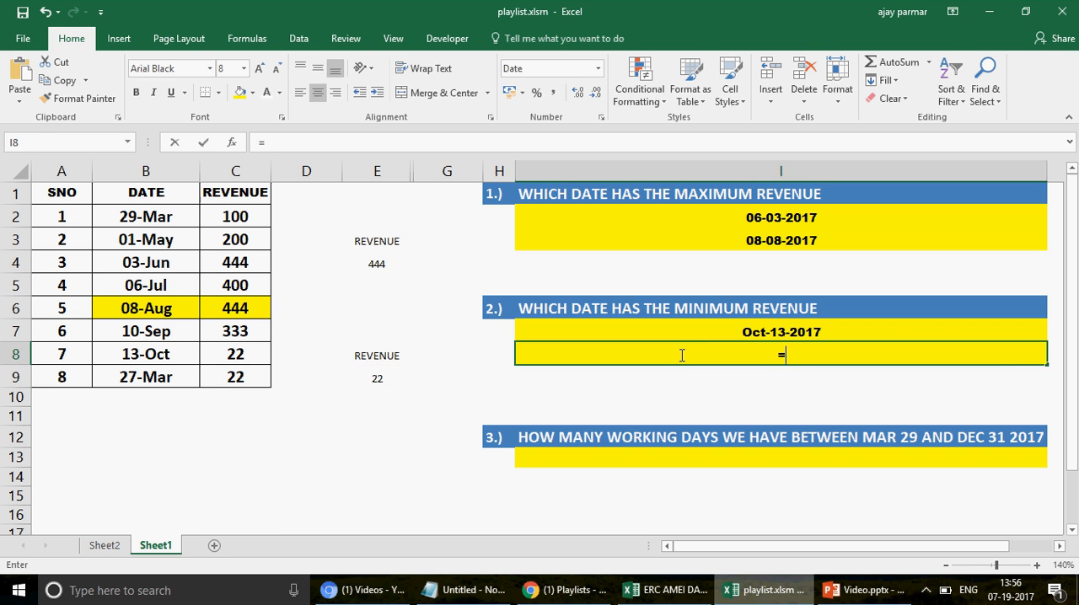
pyautogui.write('DMI')
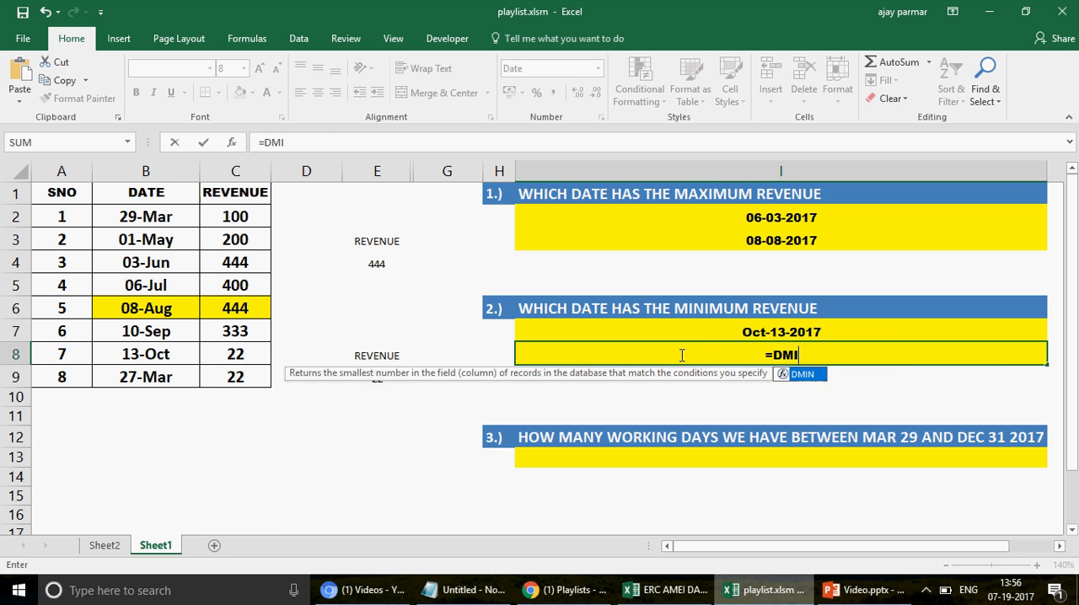
pyautogui.write('N(')
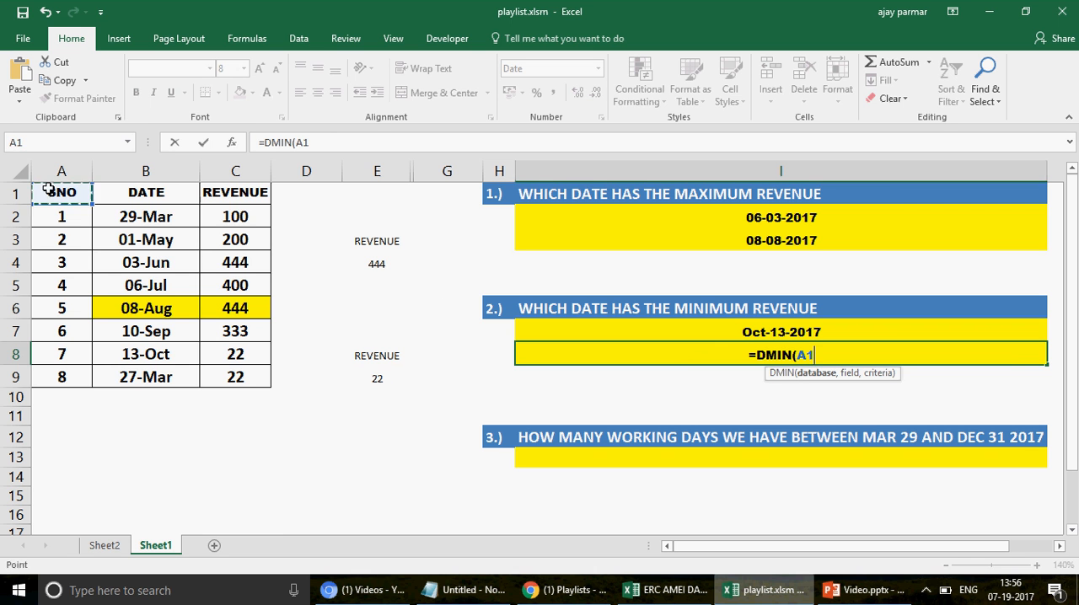
pyautogui.moveTo(48, 189); pyautogui.dragTo(241, 377)
pyautogui.write(',')
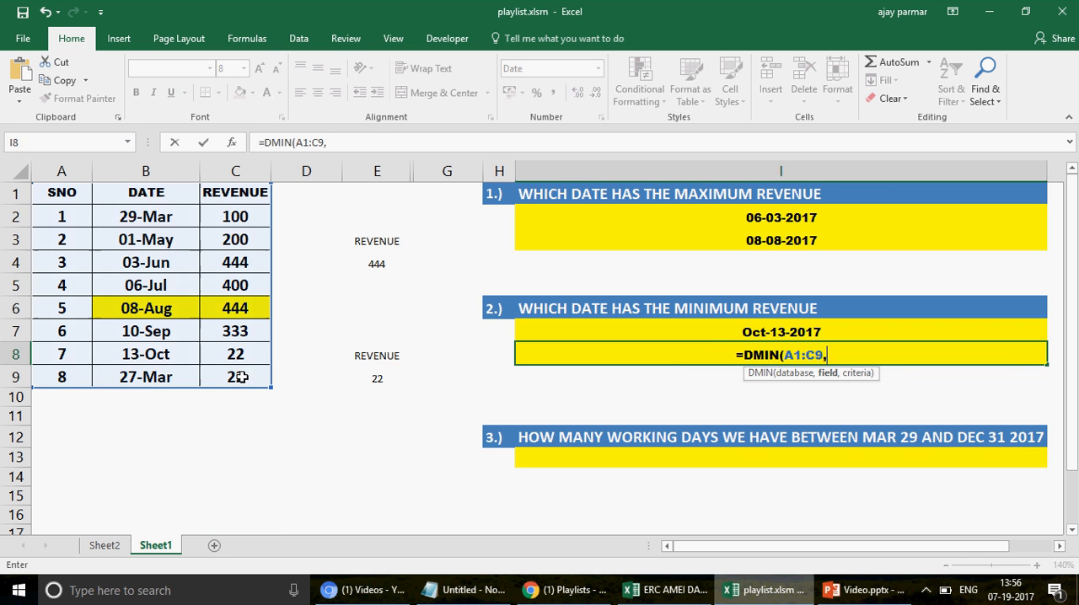
pyautogui.write('"DATE"')
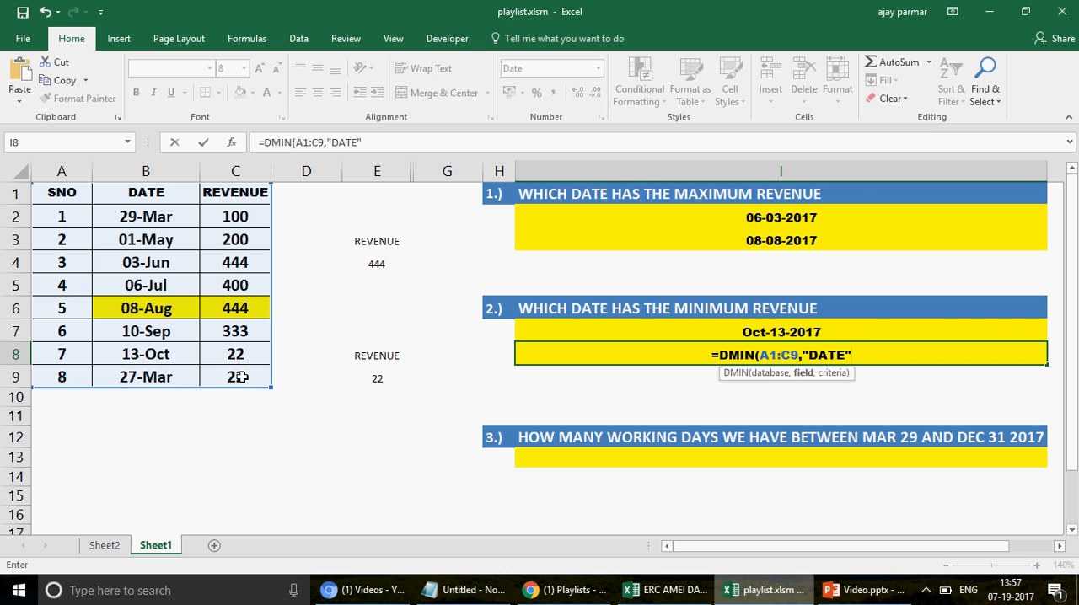
pyautogui.write(',')
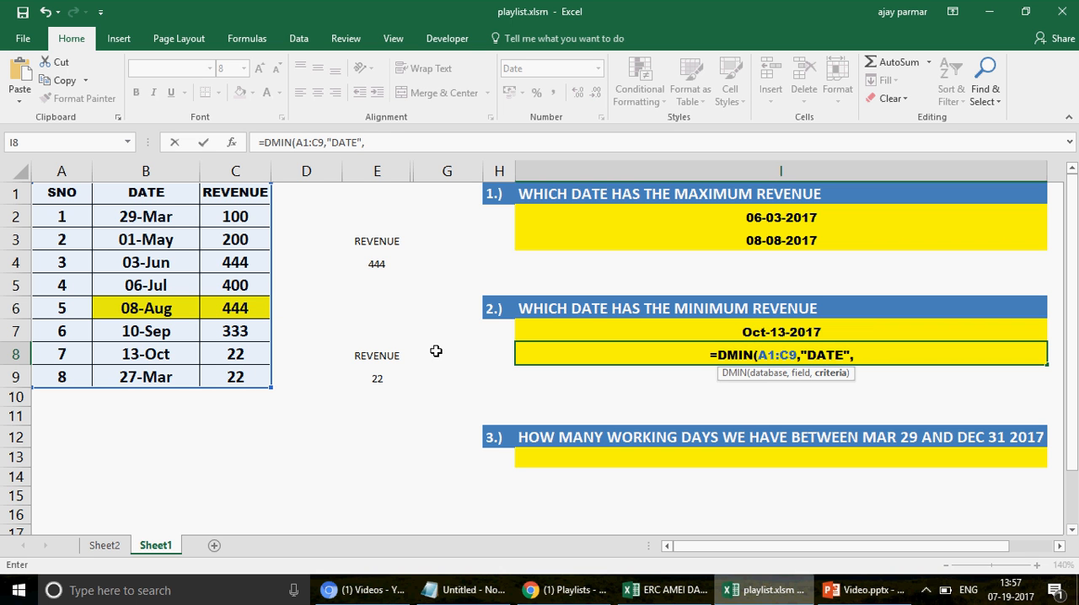
pyautogui.click(372, 353)
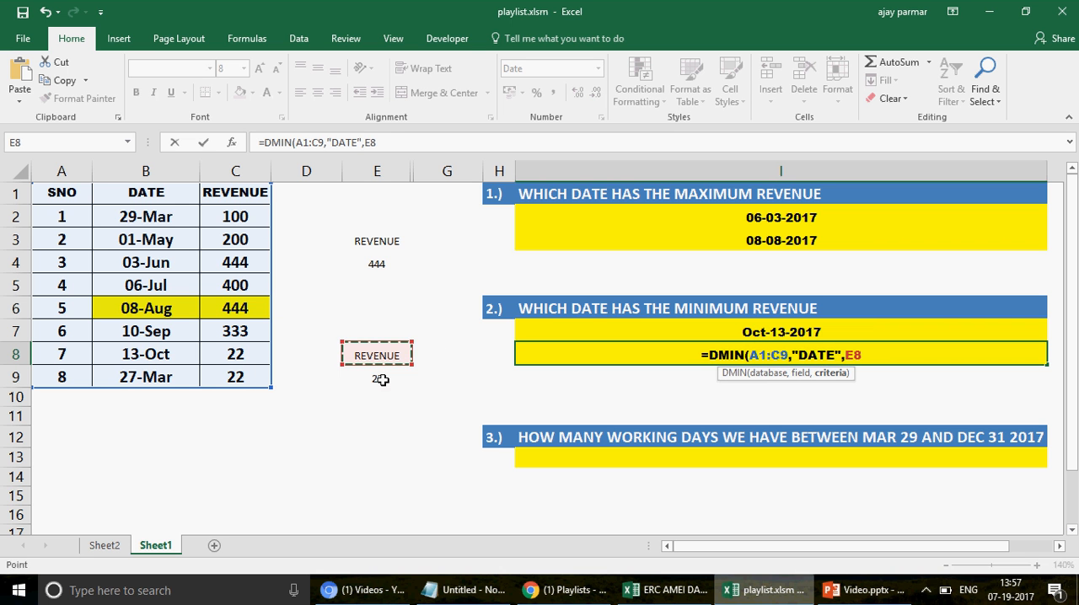
pyautogui.moveTo(382, 380); pyautogui.dragTo(382, 380)
pyautogui.write(')')
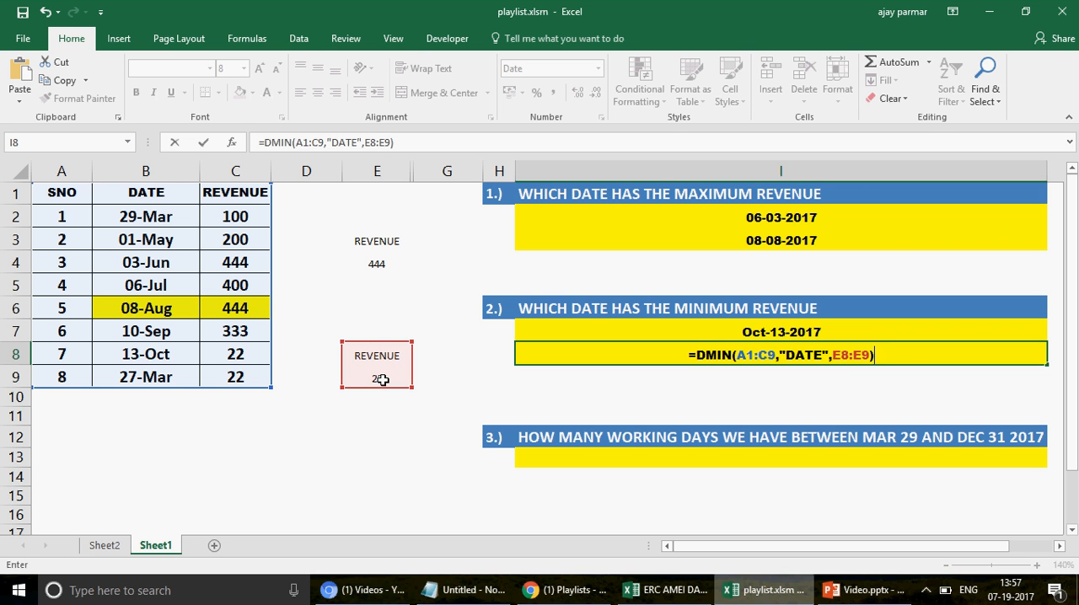
pyautogui.press('Return')
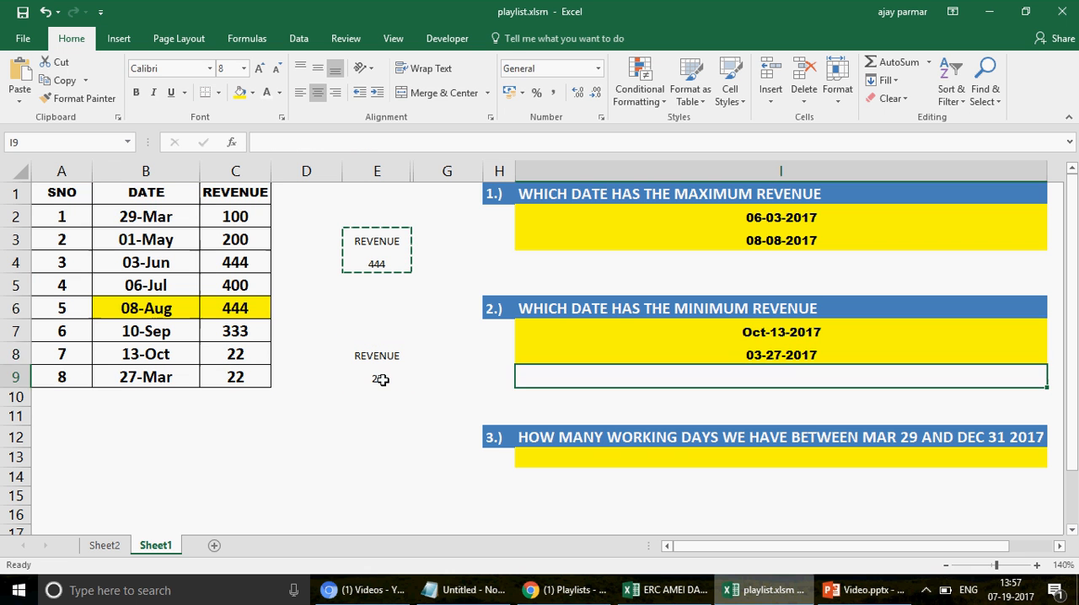
pyautogui.press('Up')
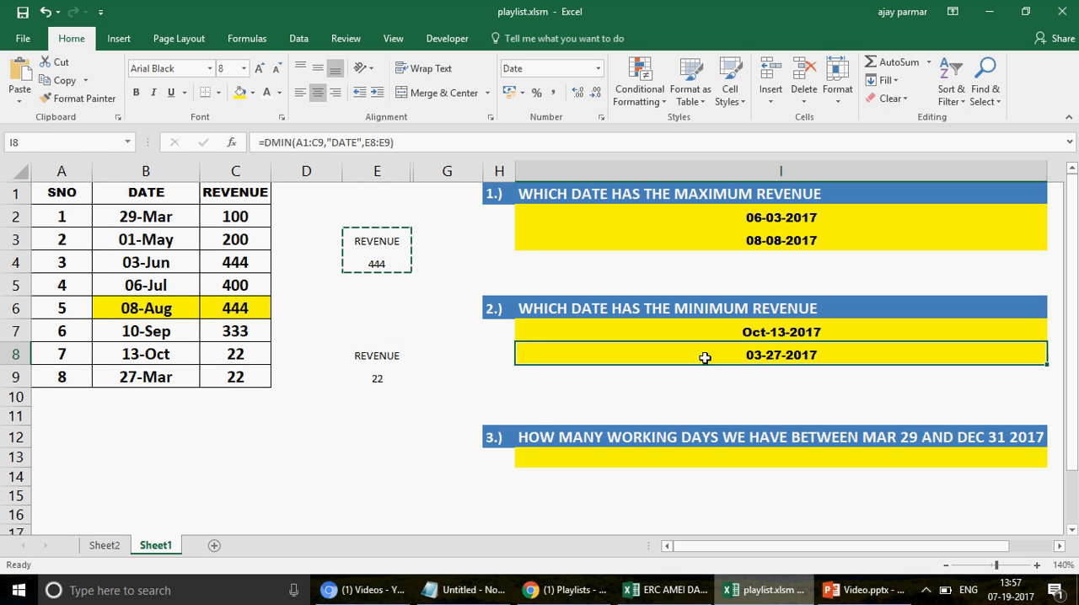
# Step: Set the 27-Mar revenue in C9 to 444 and check the DMIN date in I8
pyautogui.click(226, 371)
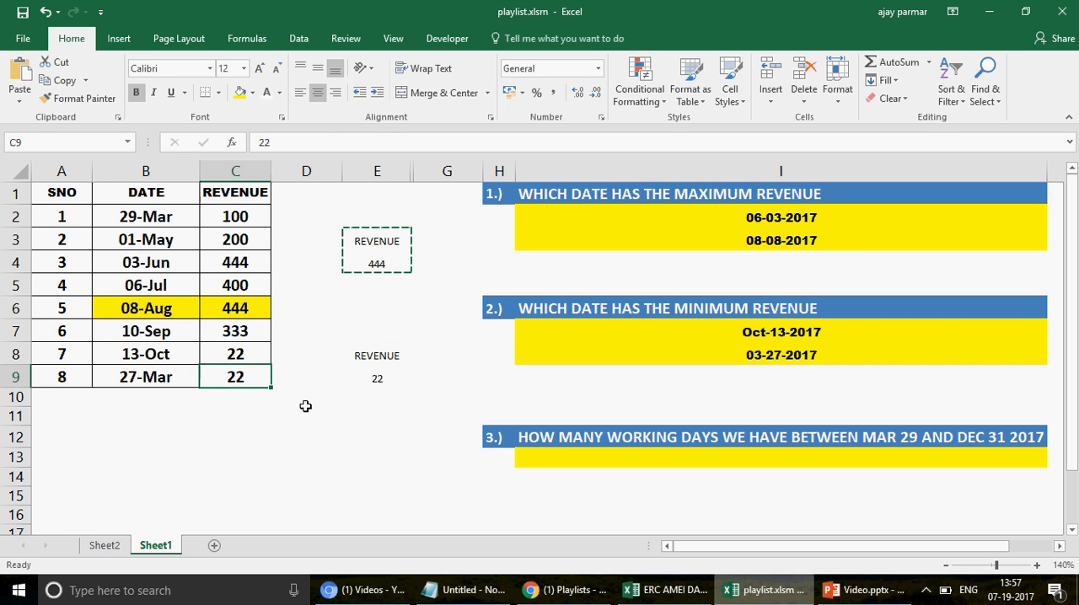
pyautogui.write('444')
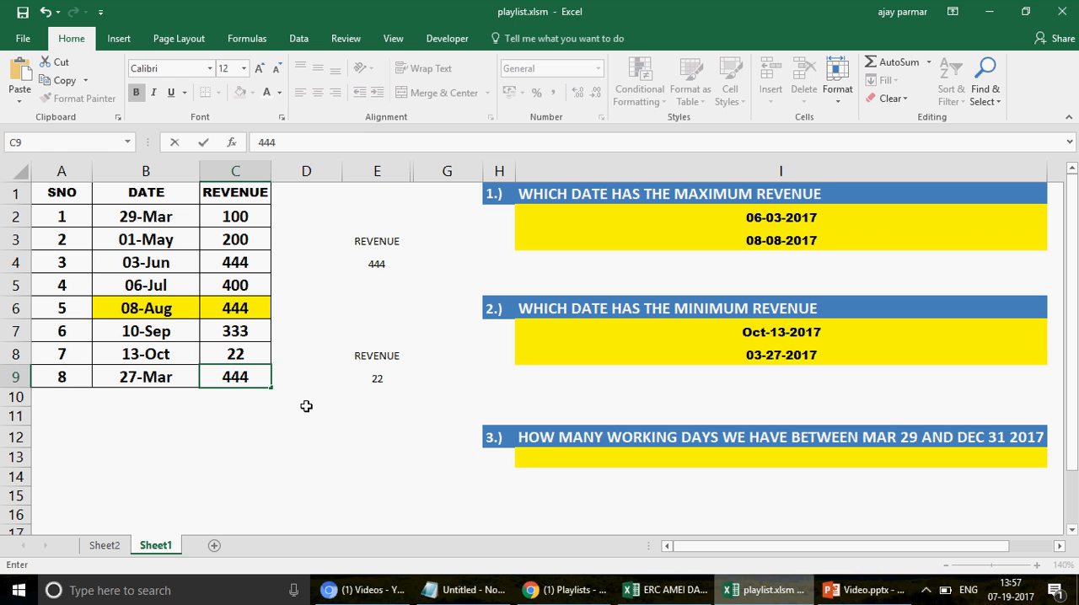
pyautogui.press('Return')
pyautogui.click(764, 358)
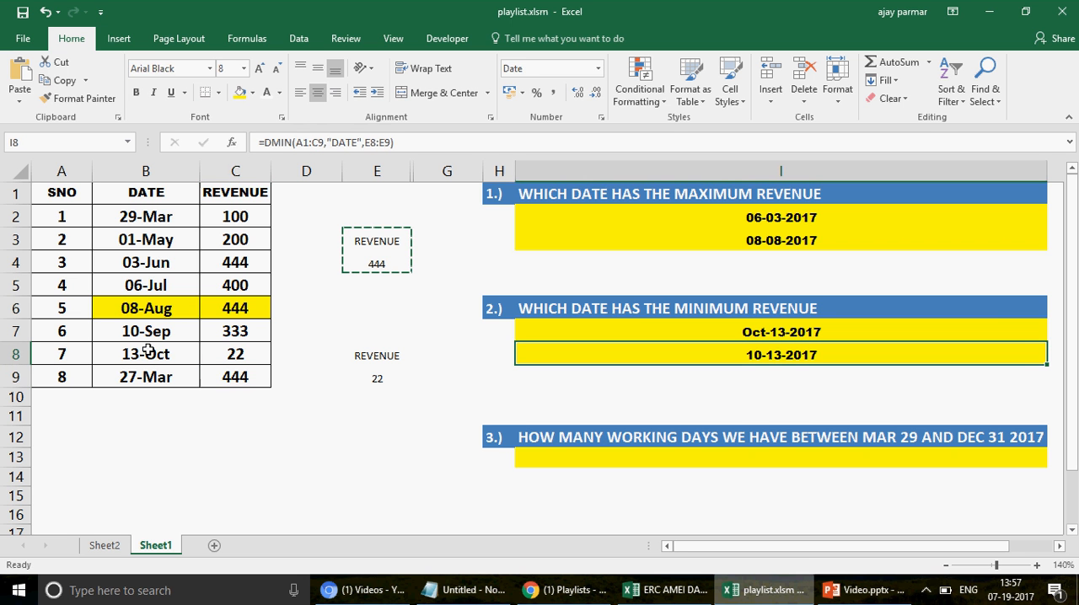
# Step: Set the 27-Mar revenue in C9 to 22, matching the 13-Oct revenue in C8
pyautogui.moveTo(147, 351); pyautogui.dragTo(235, 354)
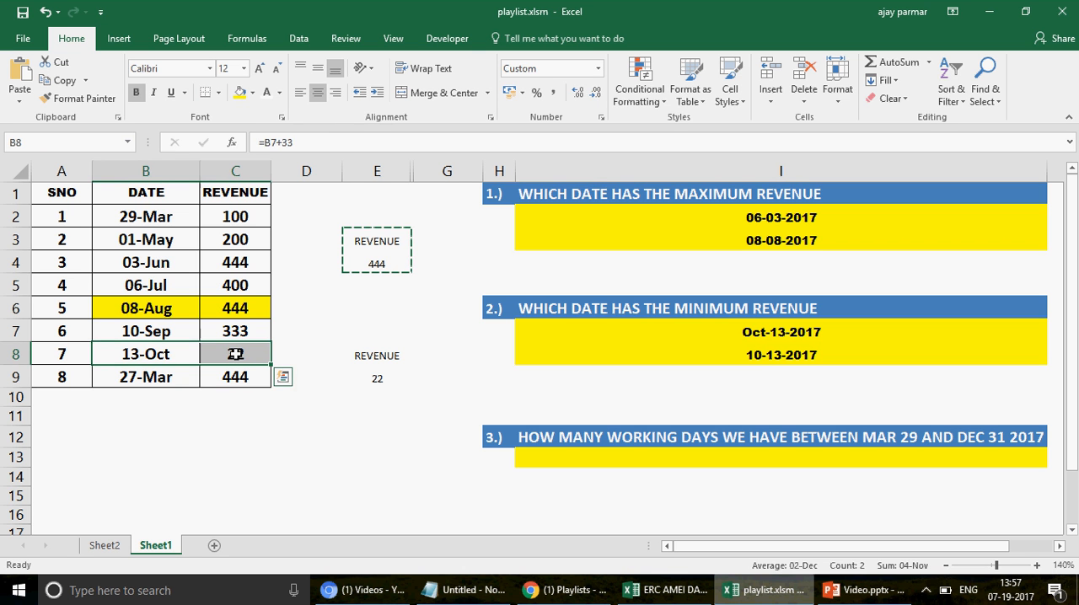
pyautogui.click(236, 355)
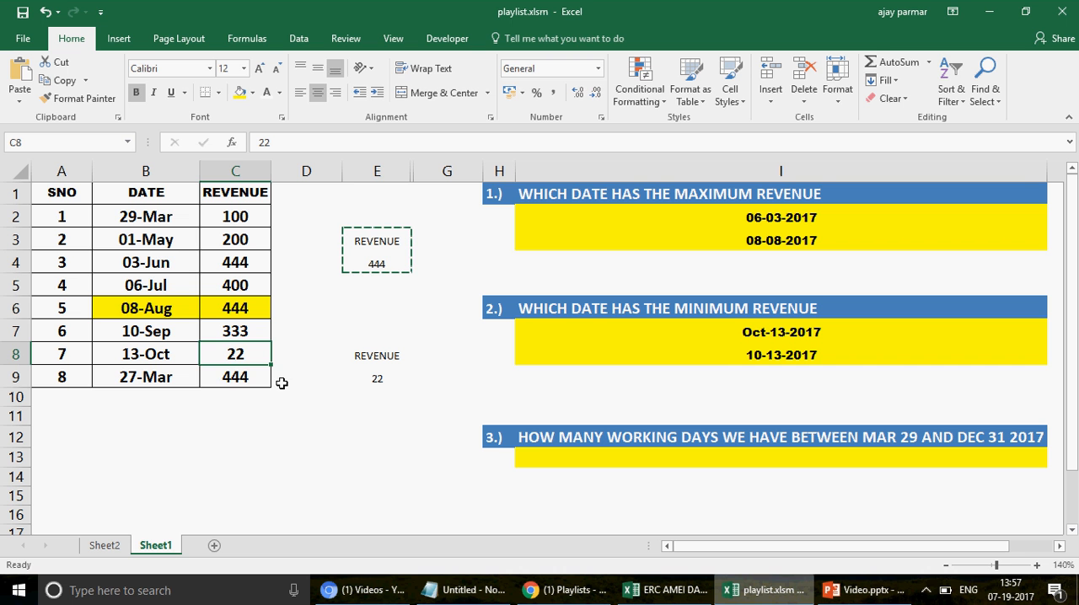
pyautogui.click(240, 377)
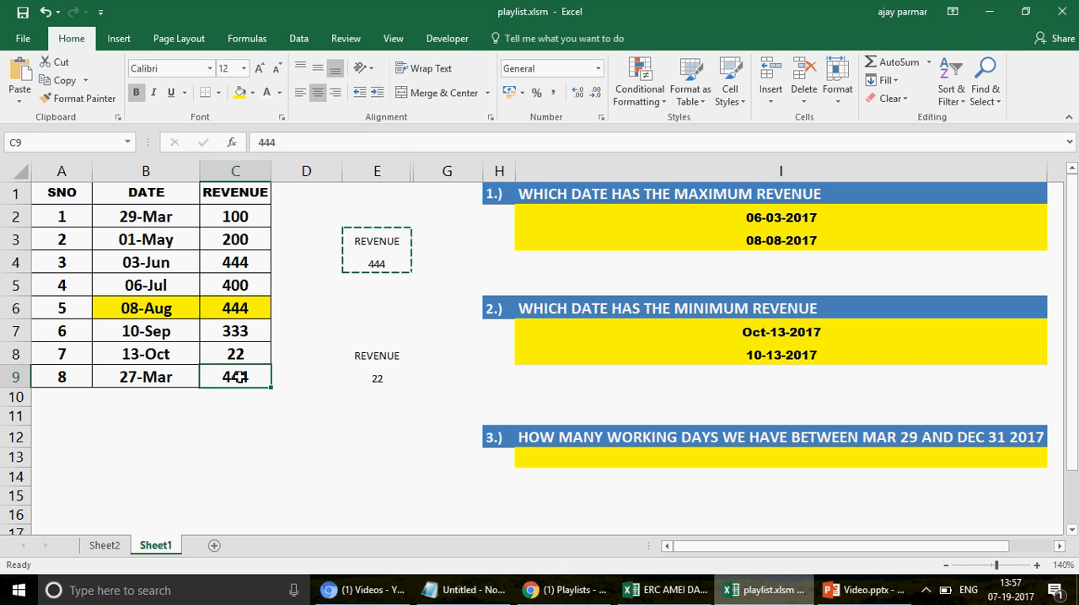
pyautogui.write('22')
pyautogui.click(212, 409)
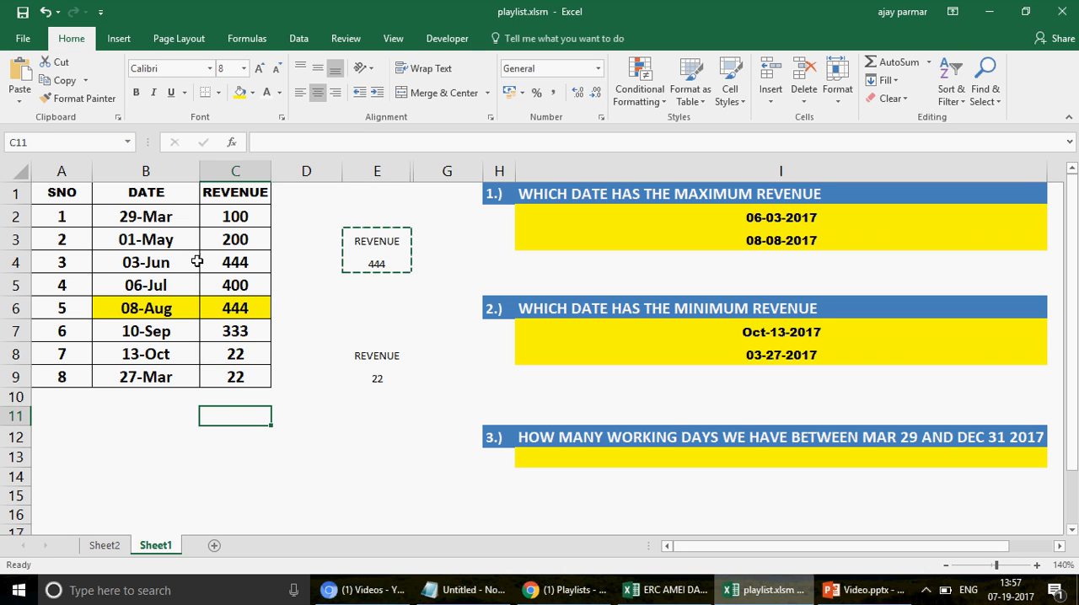
# Step: Set the 01-May revenue in C3 to 22
pyautogui.click(242, 240)
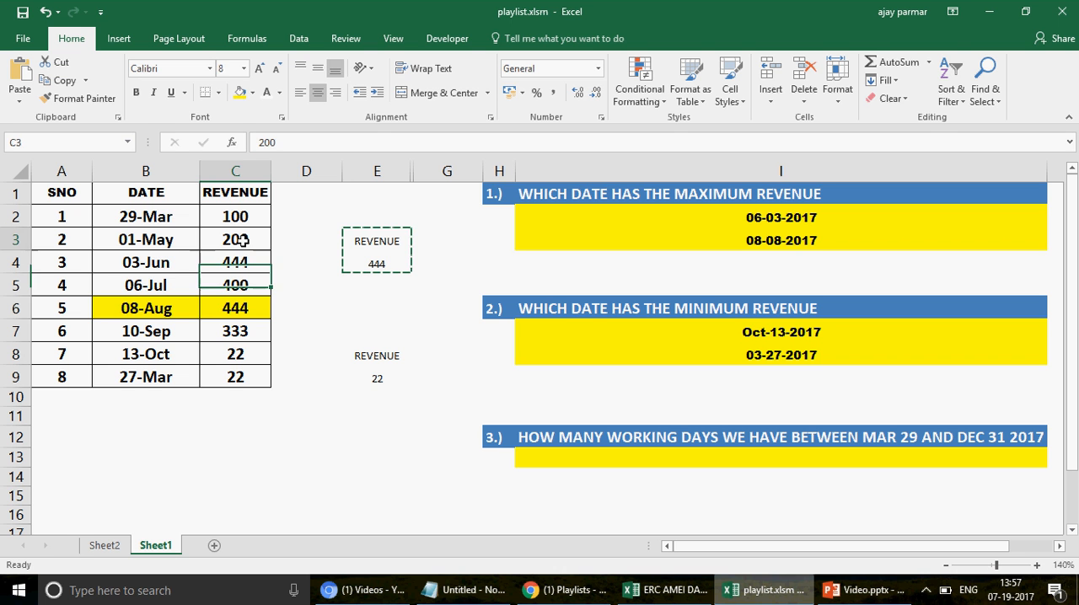
pyautogui.write('22')
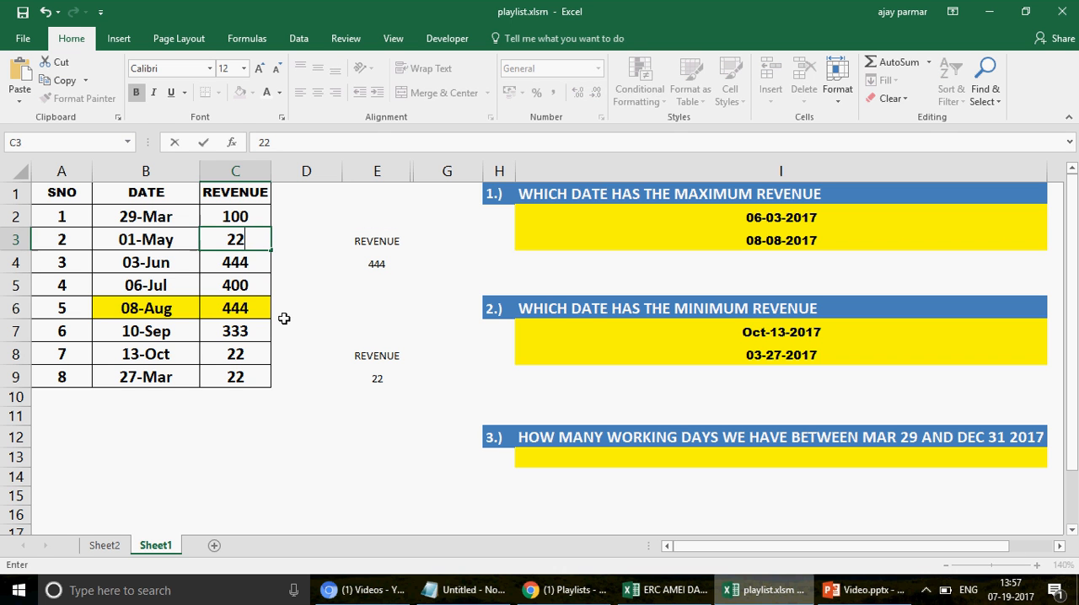
pyautogui.hotkey('ctrl', 'Return')
# Step: Change the date formula in B3 to =B2-333 and check the DMIN date in I8
pyautogui.press('Left')
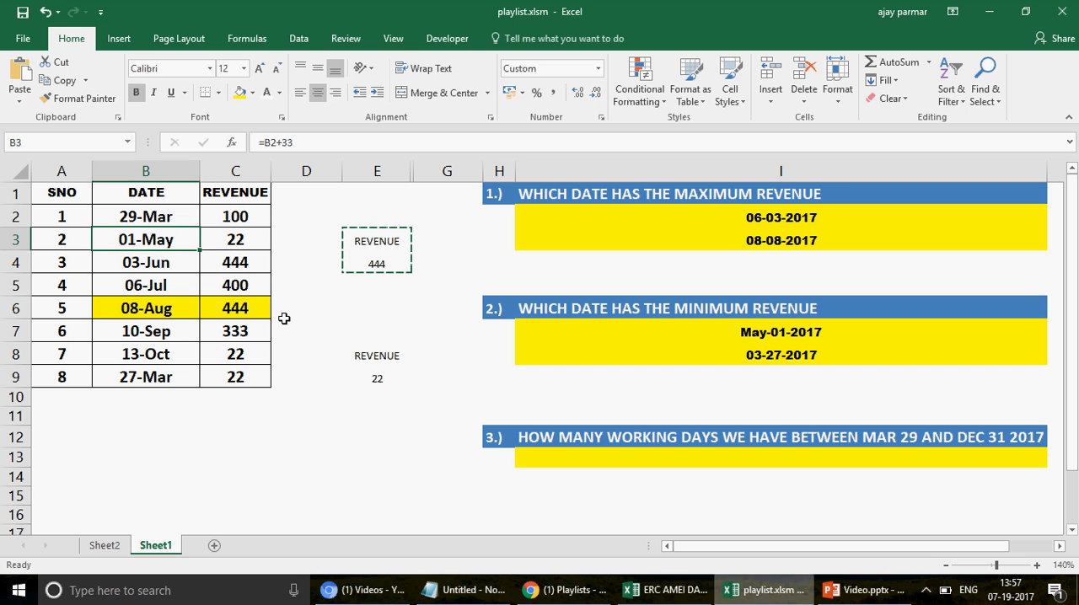
pyautogui.click(309, 147)
pyautogui.press('BackSpace')
pyautogui.press('BackSpace')
pyautogui.press('BackSpace')
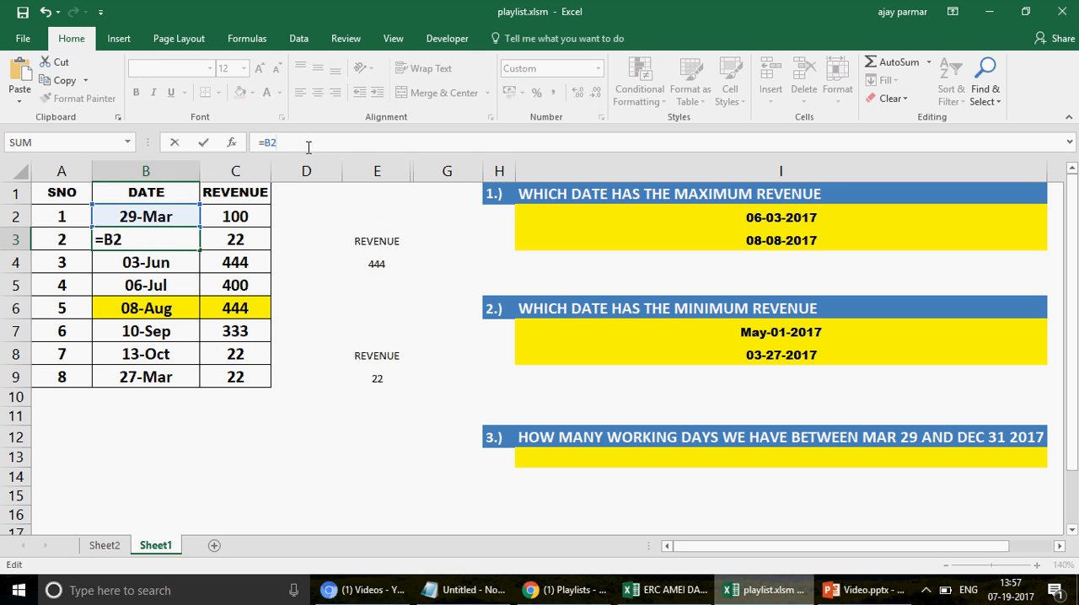
pyautogui.write('-333')
pyautogui.press('Return')
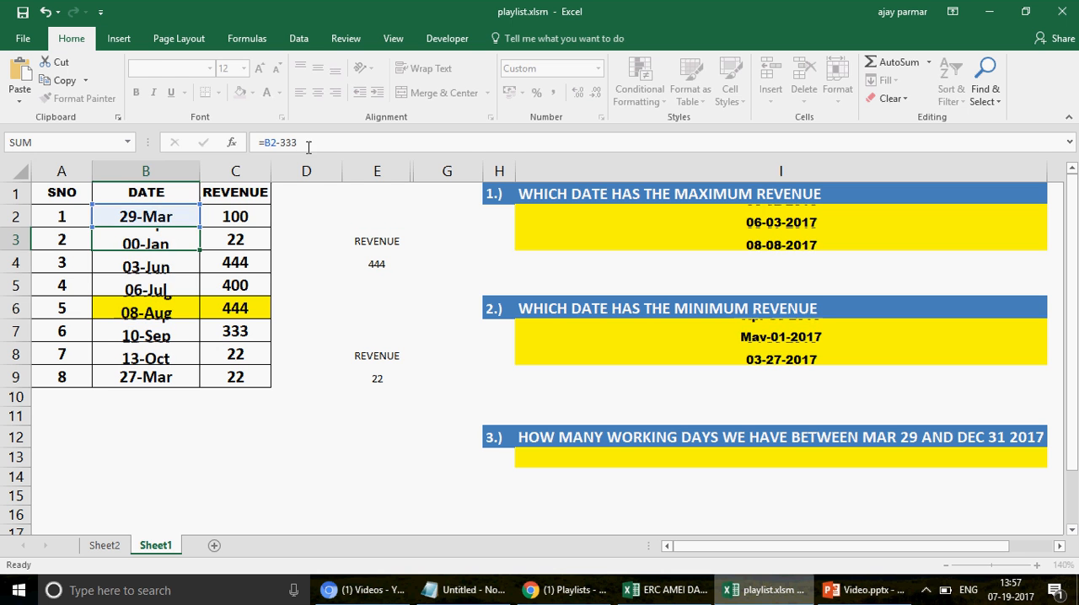
pyautogui.click(760, 361)
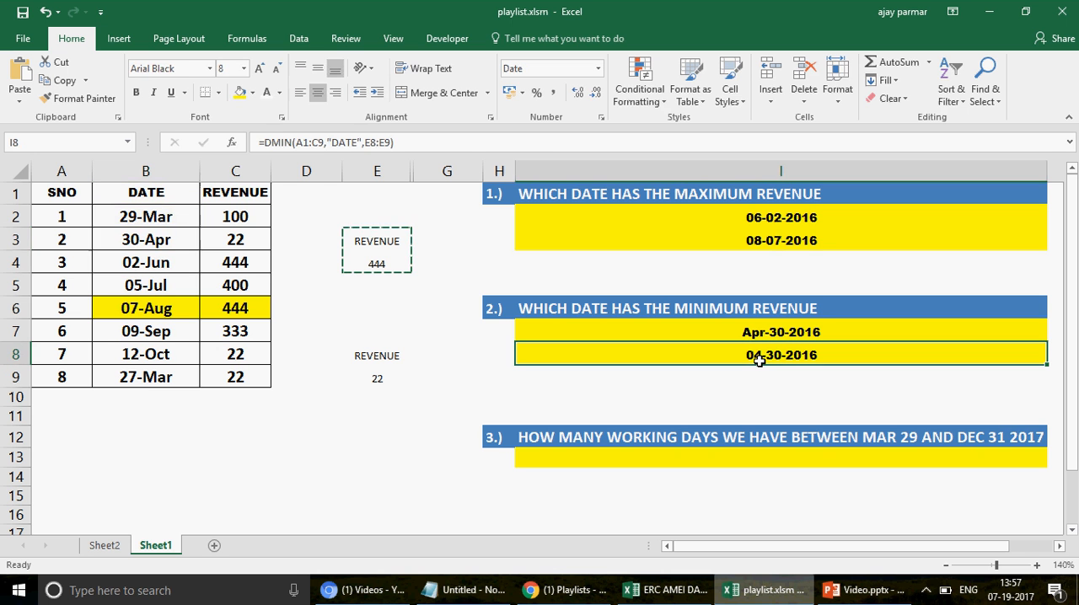
# Step: Compare the dates of the rows with revenue 22 against the minimum revenue answers in I7:I8, and review the maximum formula in I2
pyautogui.click(145, 241)
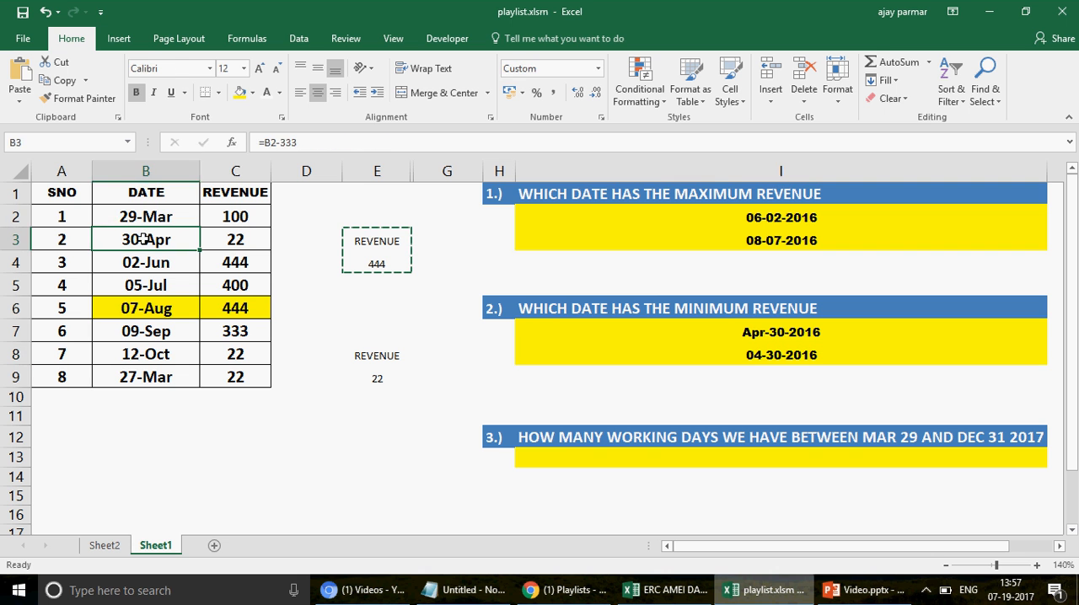
pyautogui.click(237, 241)
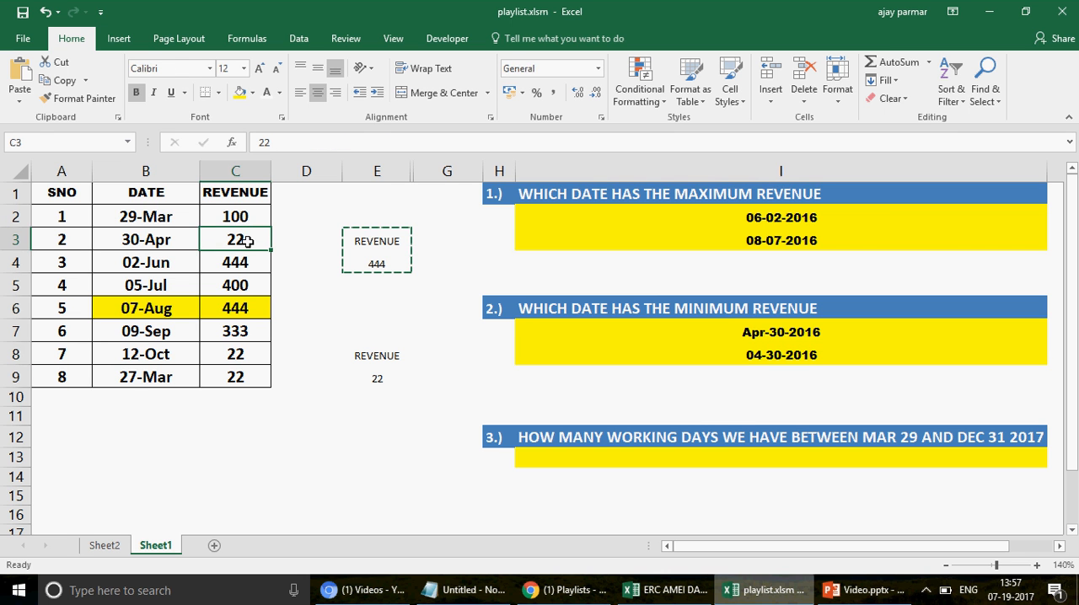
pyautogui.click(146, 237)
pyautogui.click(167, 354)
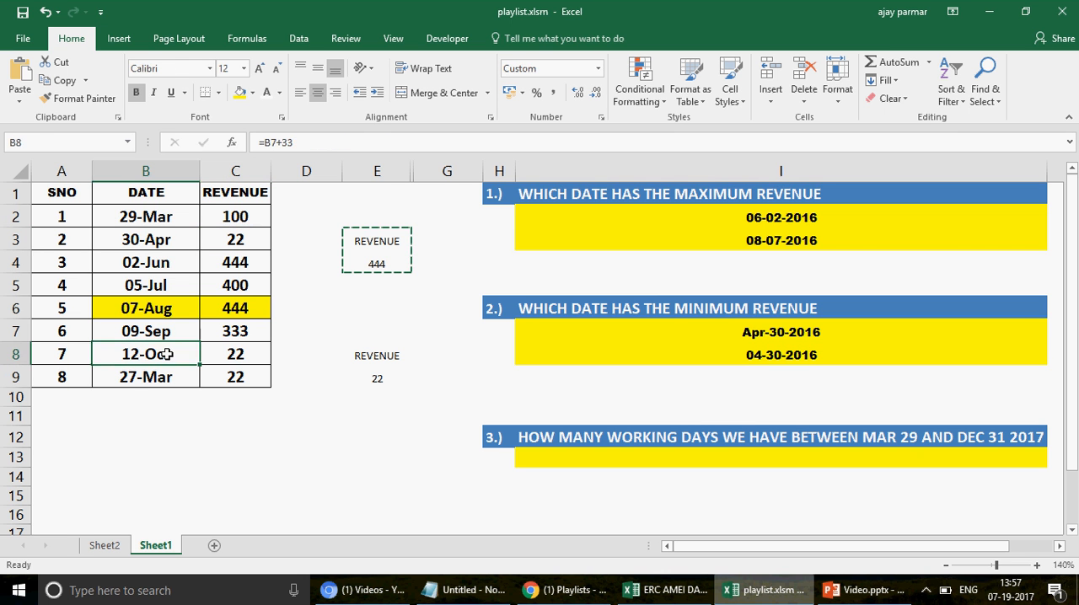
pyautogui.click(169, 377)
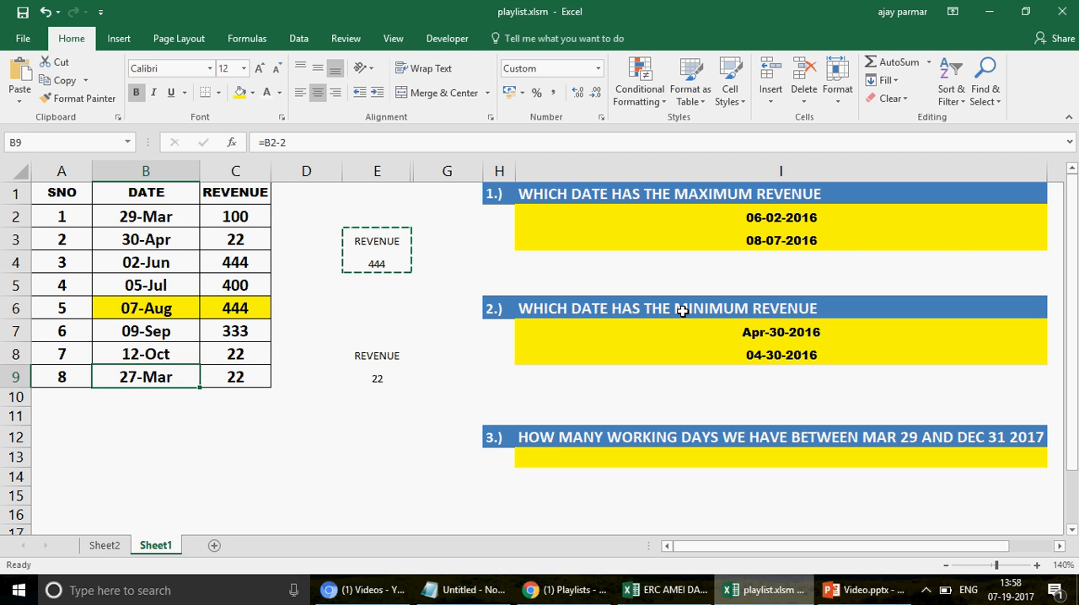
pyautogui.click(694, 352)
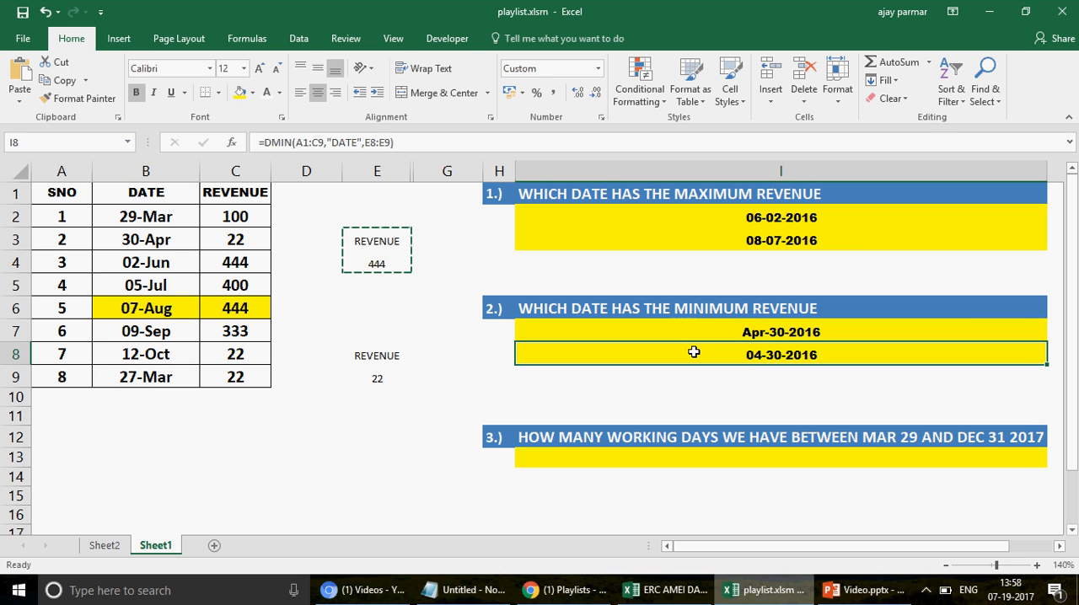
pyautogui.click(683, 335)
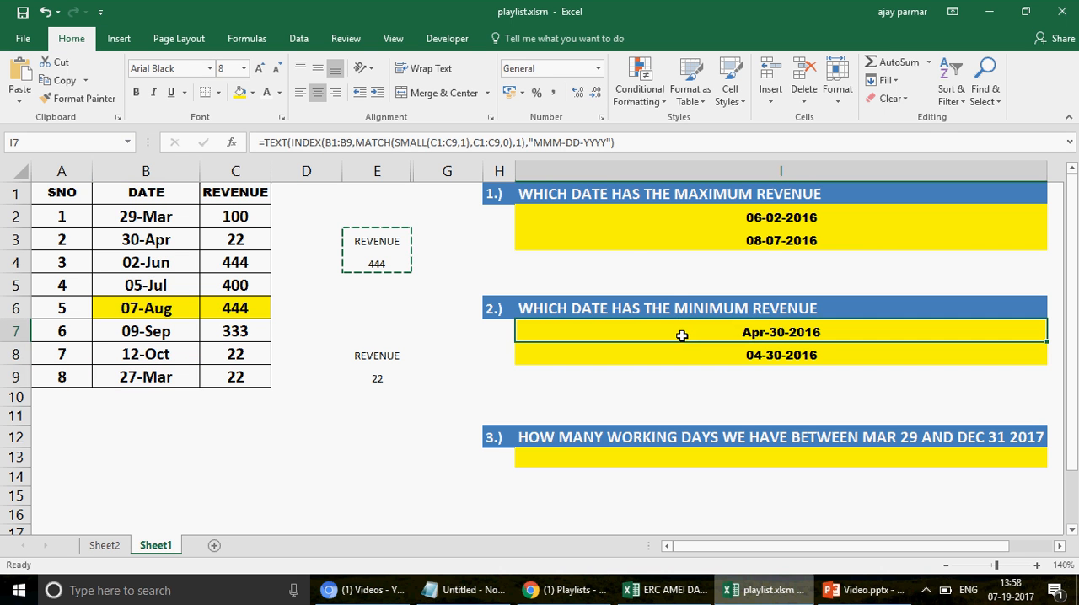
pyautogui.click(647, 213)
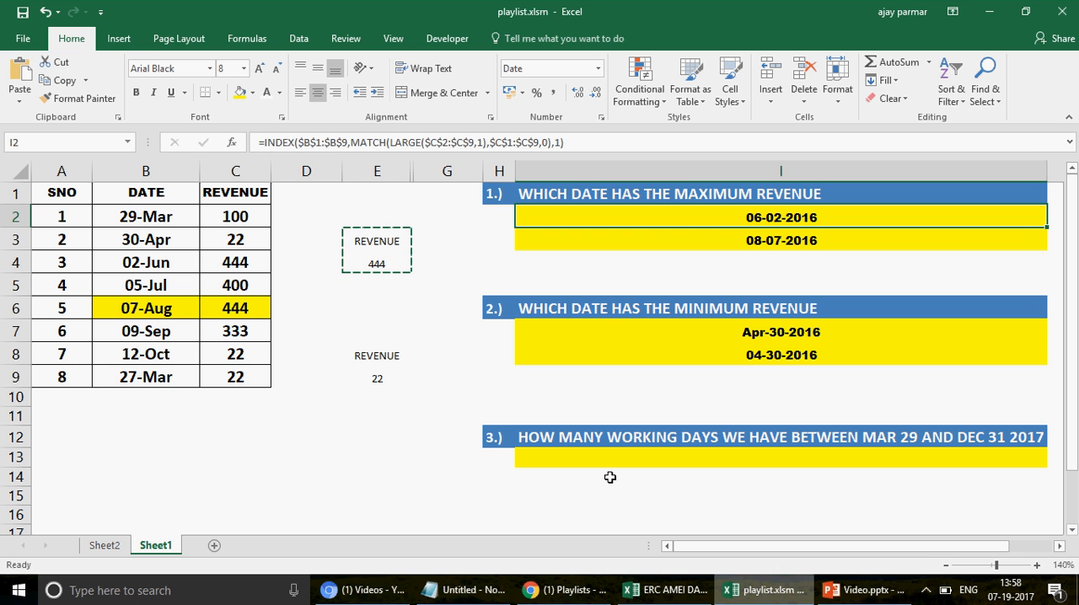
# Step: Enter the end date 12/31/2017 in B11 for the working days question
pyautogui.click(626, 457)
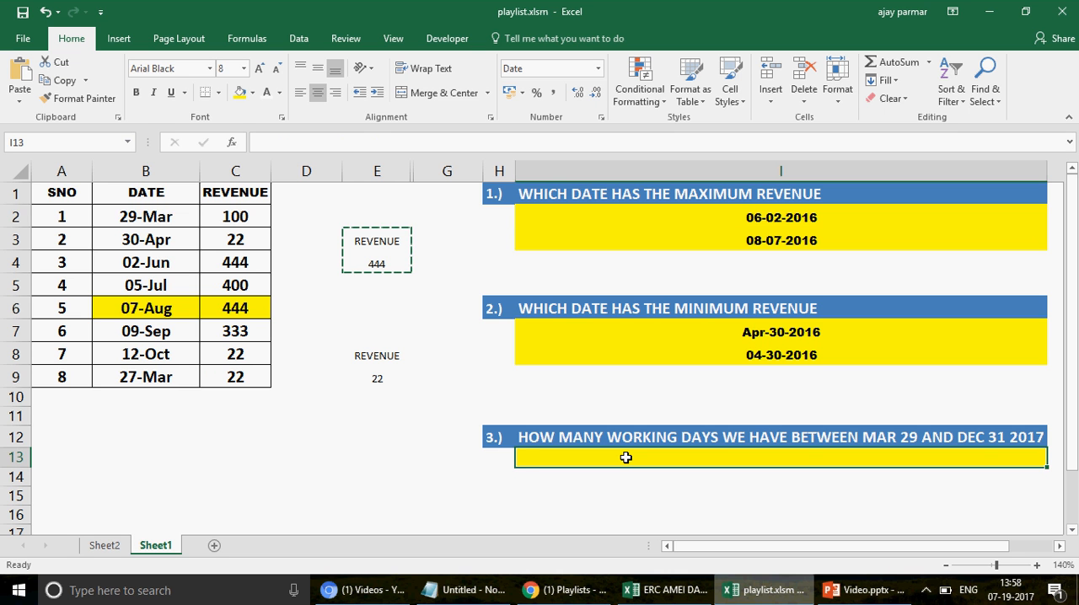
pyautogui.click(178, 218)
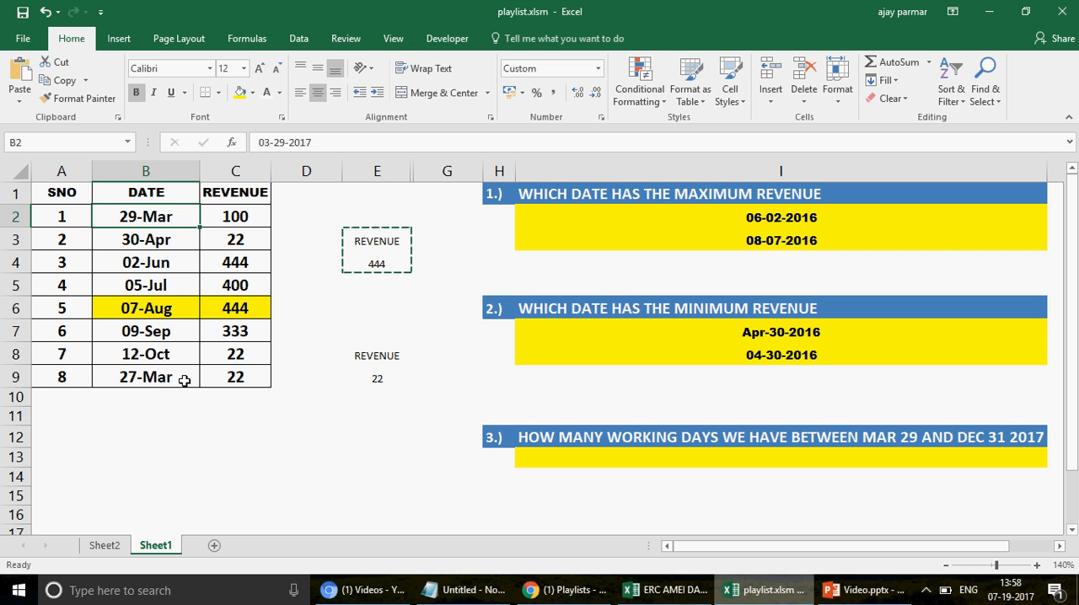
pyautogui.click(149, 413)
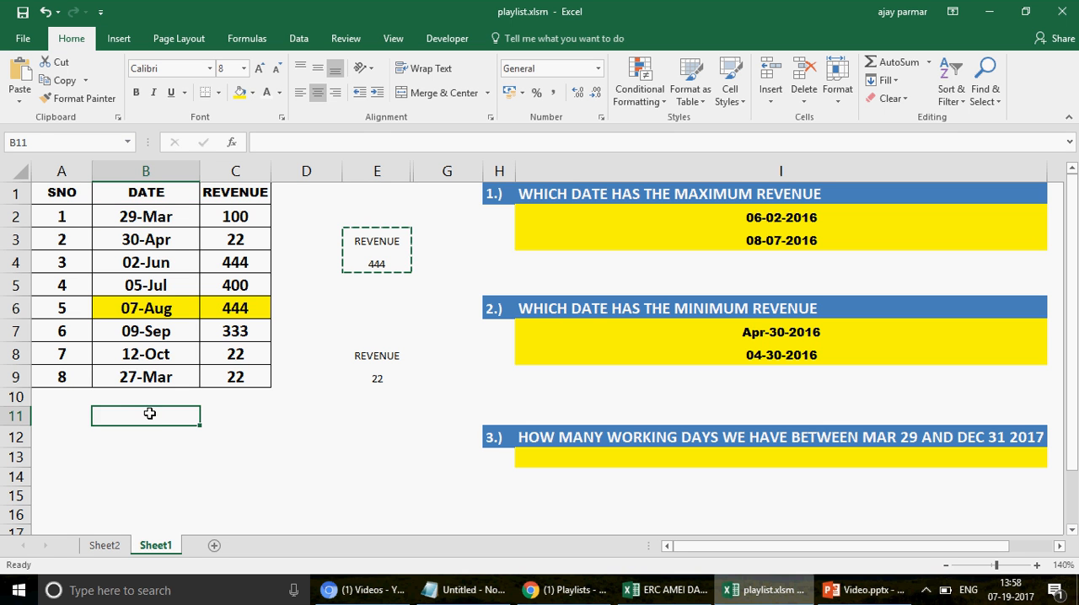
pyautogui.write('12/31')
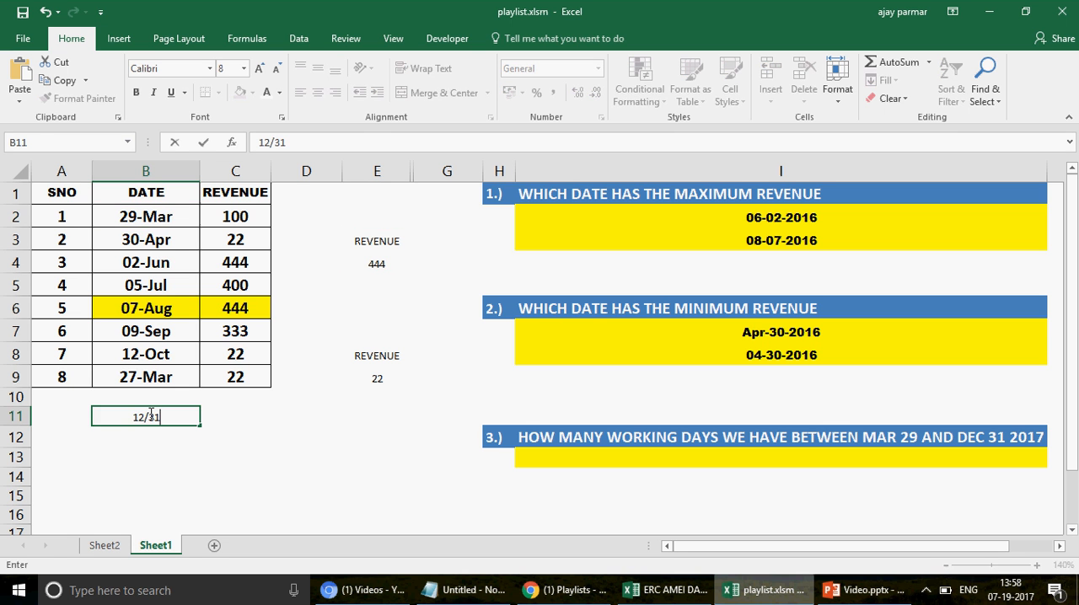
pyautogui.write('/2017')
pyautogui.press('Return')
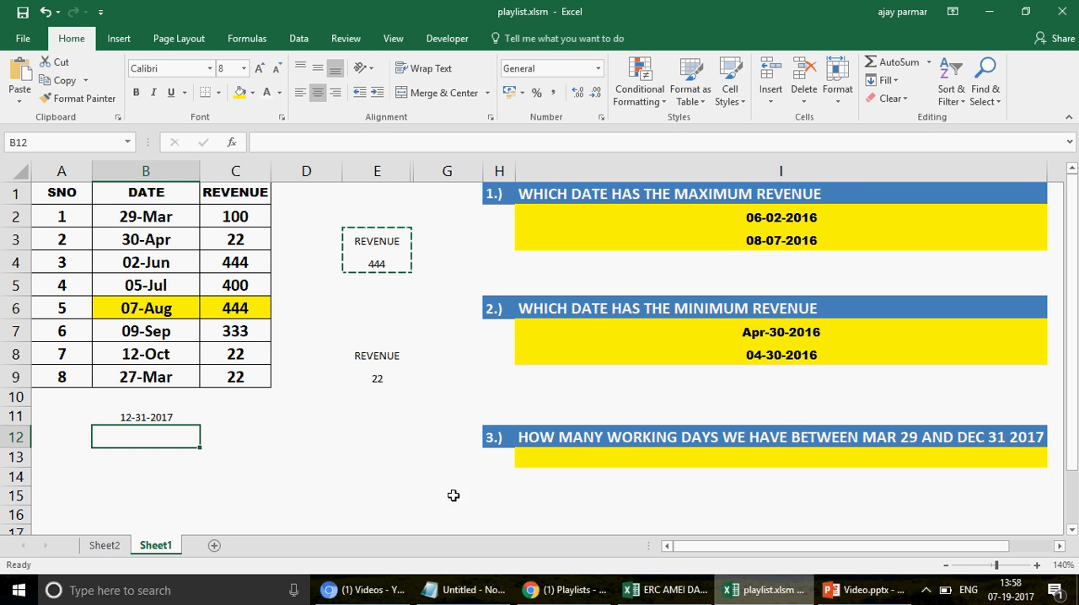
# Step: Begin a NETWORKDAYS.INTL formula in I13 under the working days question
pyautogui.click(628, 454)
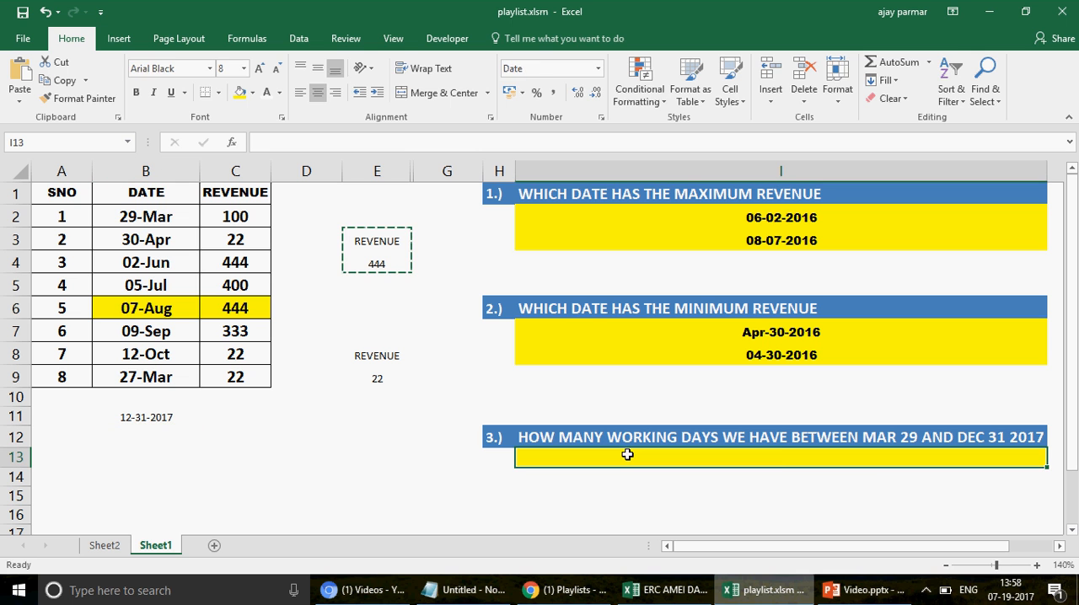
pyautogui.write('=NEW')
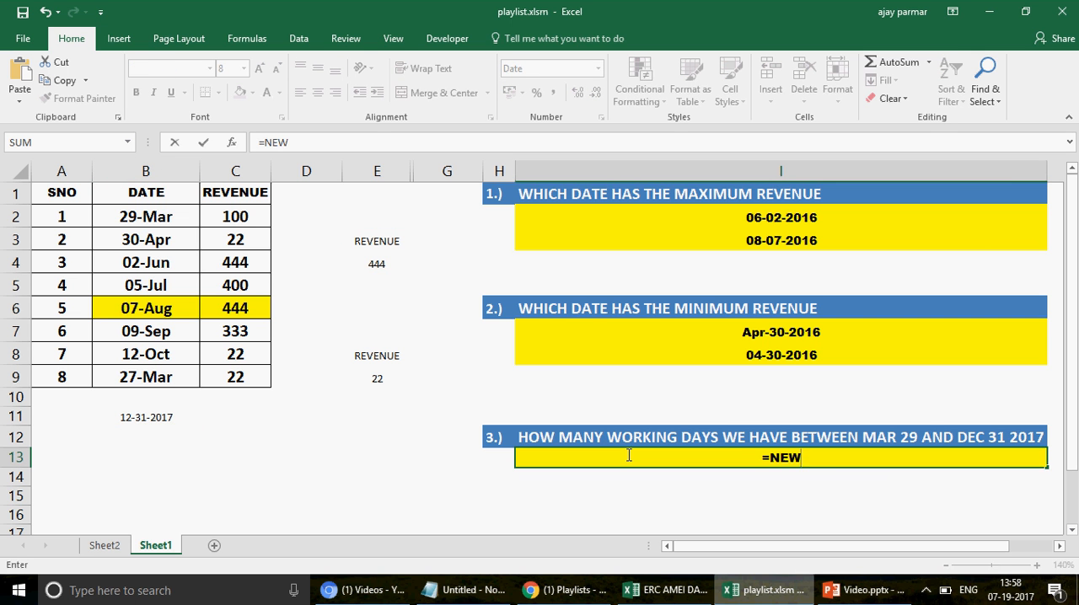
pyautogui.press('BackSpace')
pyautogui.write('T')
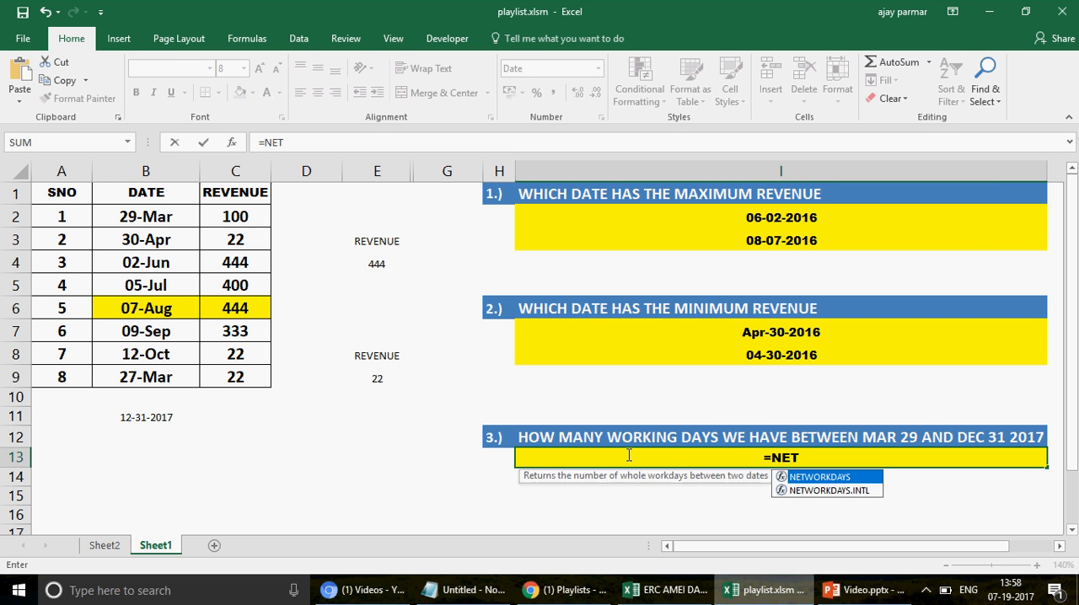
pyautogui.doubleClick(837, 478)
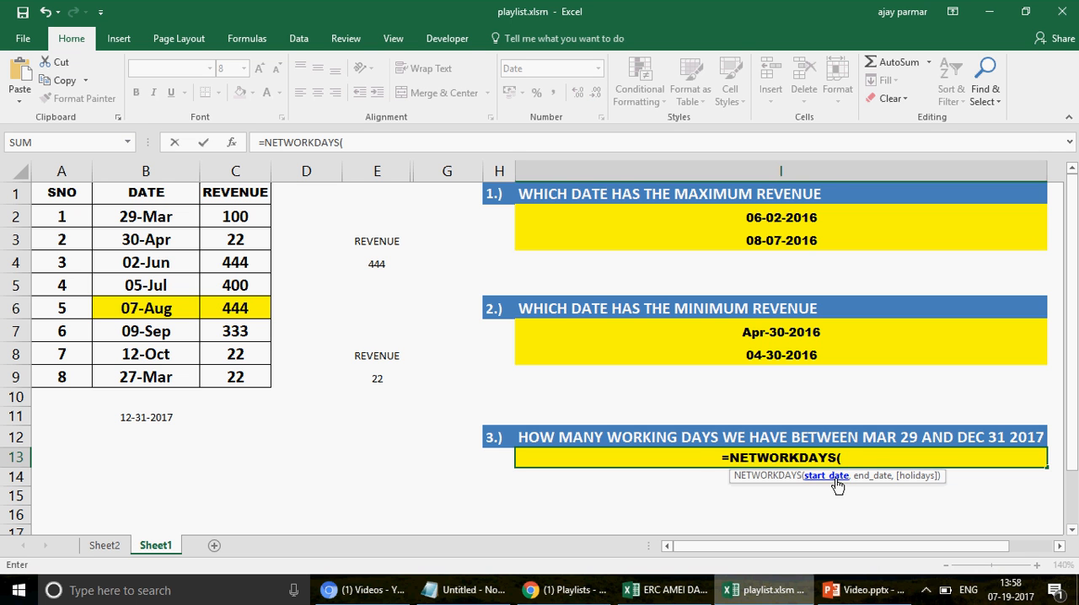
pyautogui.press('BackSpace')
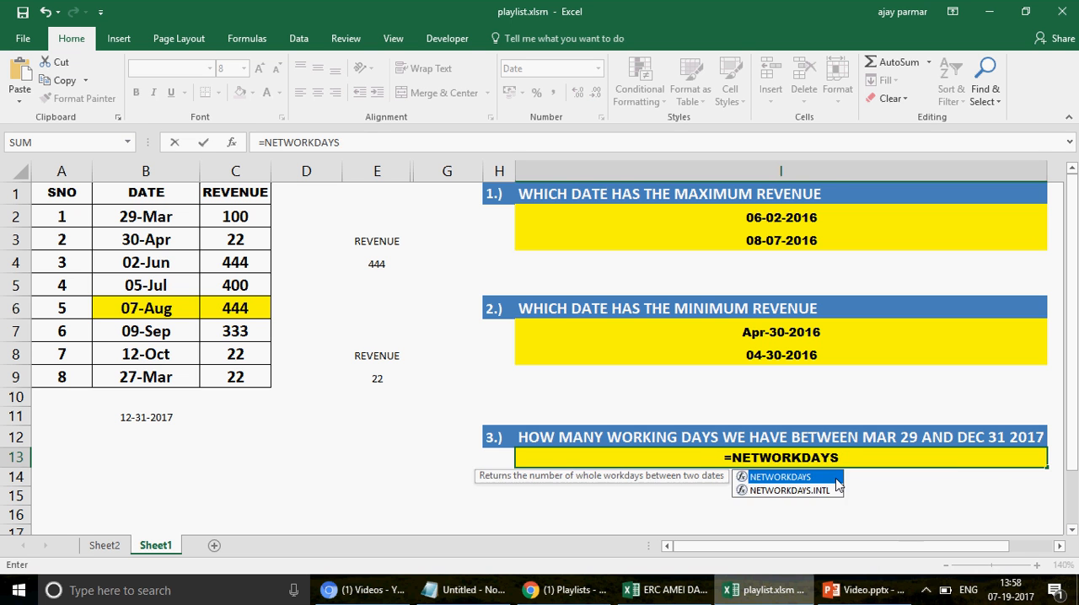
pyautogui.doubleClick(790, 491)
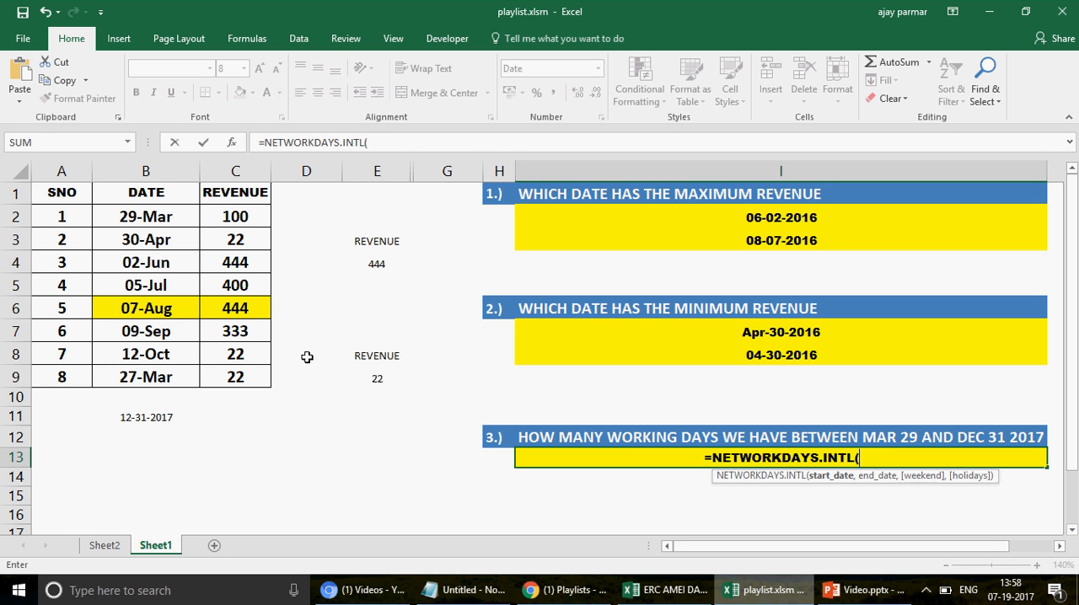
# Step: Complete the formula as =NETWORKDAYS.INTL(B2,B11,1), with Saturday and Sunday as the weekend and no holidays
pyautogui.click(162, 217)
pyautogui.write(',')
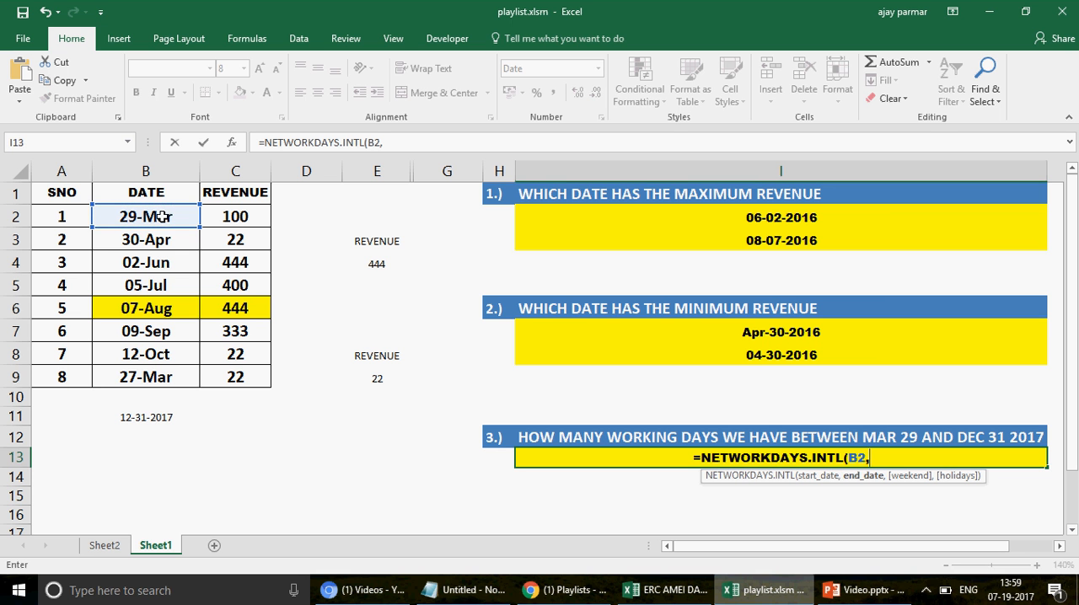
pyautogui.click(162, 416)
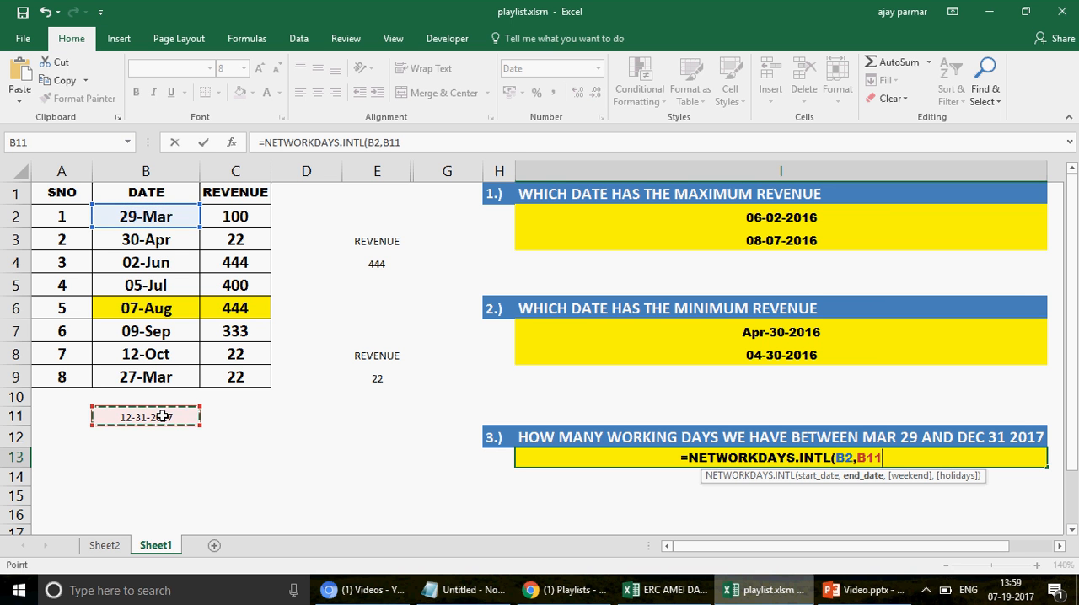
pyautogui.write(',')
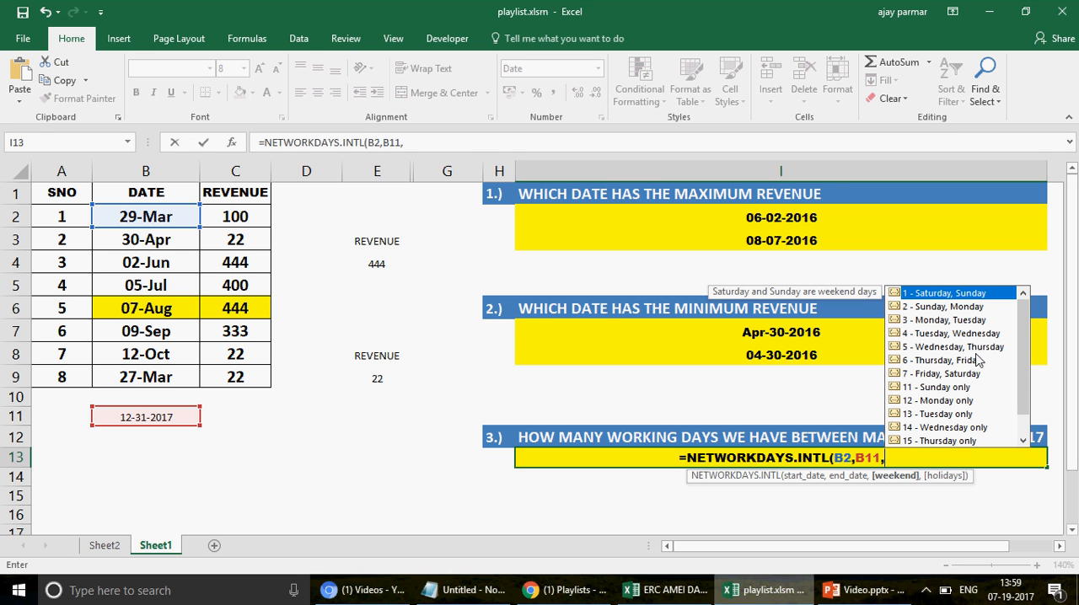
pyautogui.doubleClick(967, 294)
pyautogui.write(',')
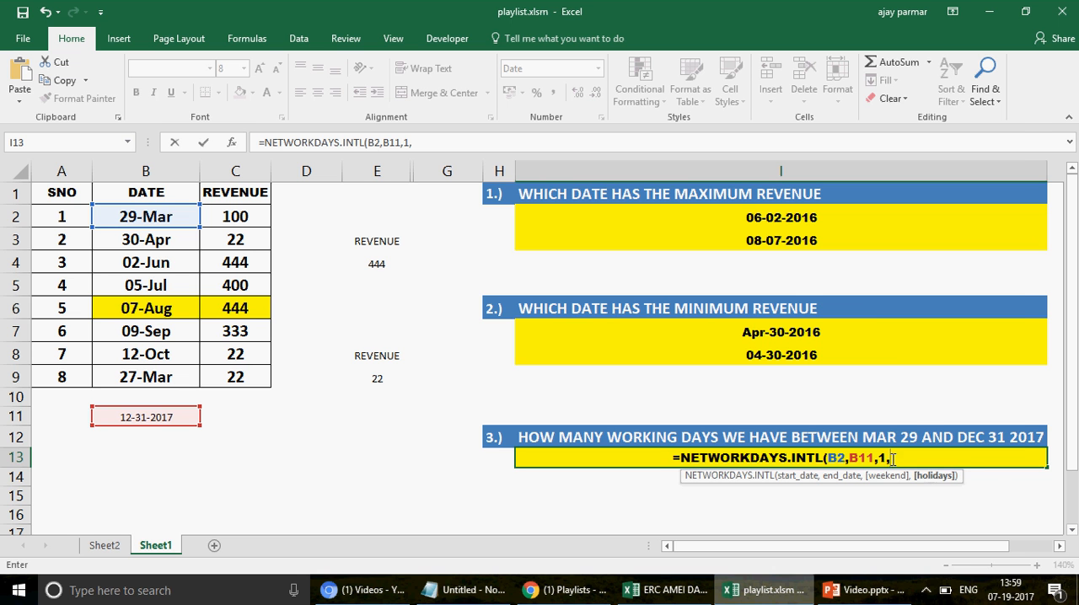
pyautogui.press('BackSpace')
pyautogui.write(')')
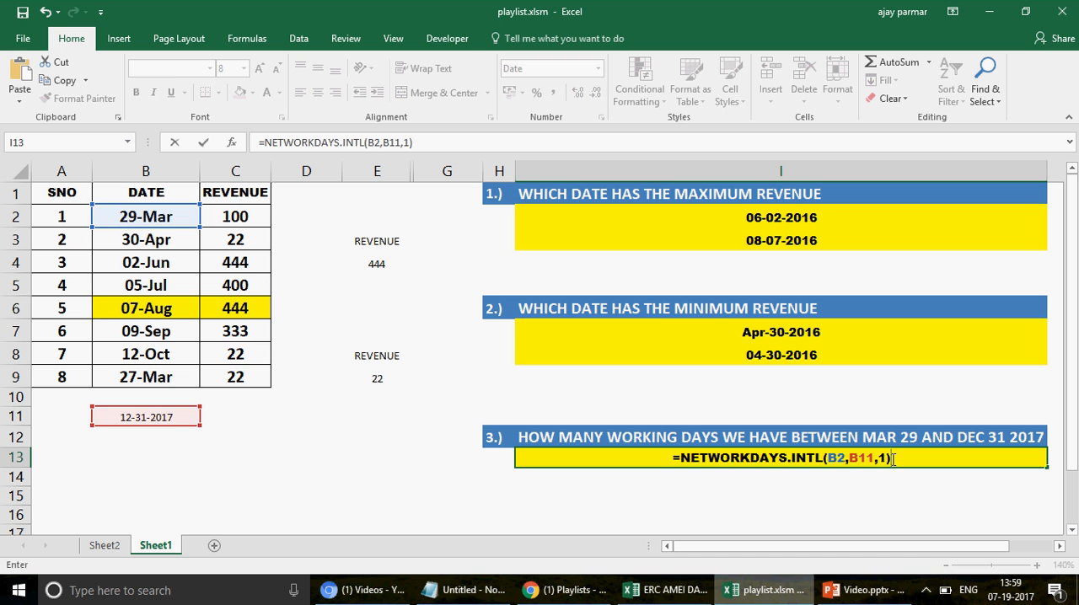
pyautogui.hotkey('ctrl', 'Return')
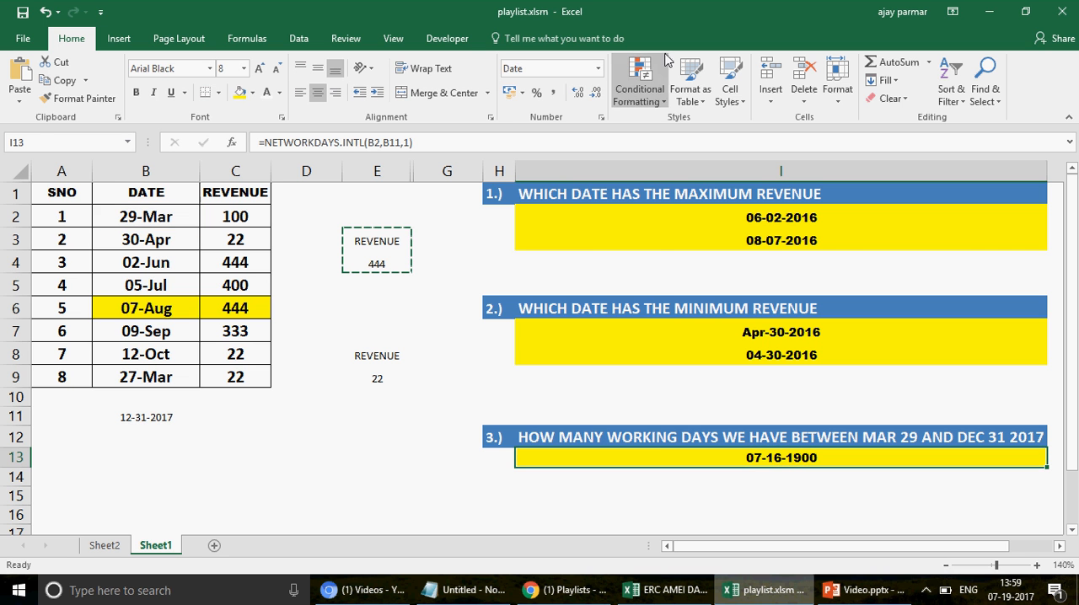
# Step: Format the working days result in I13 with the General number format
pyautogui.click(598, 69)
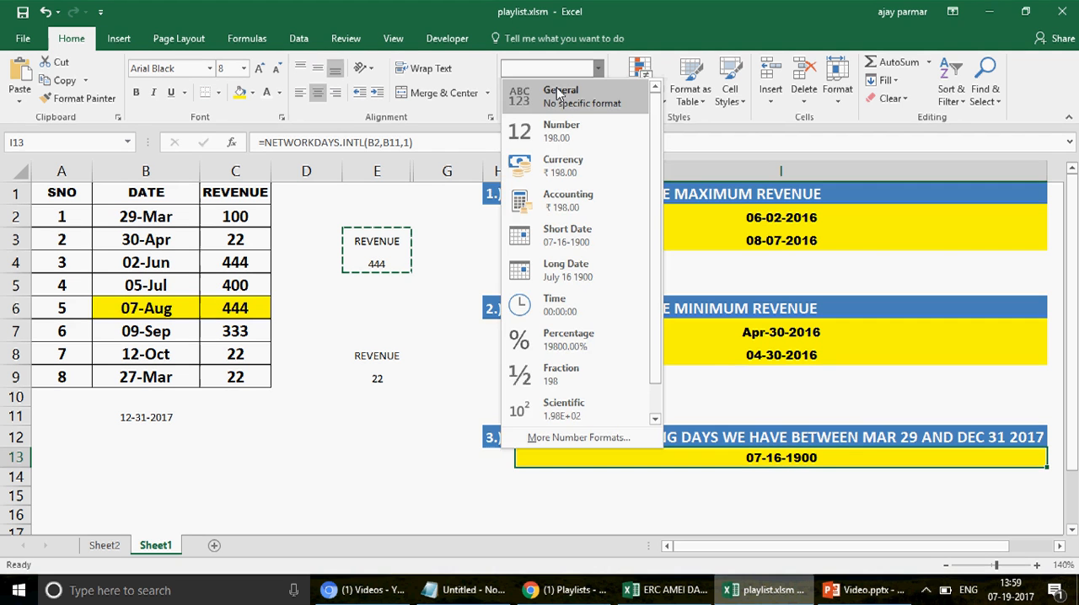
pyautogui.click(557, 94)
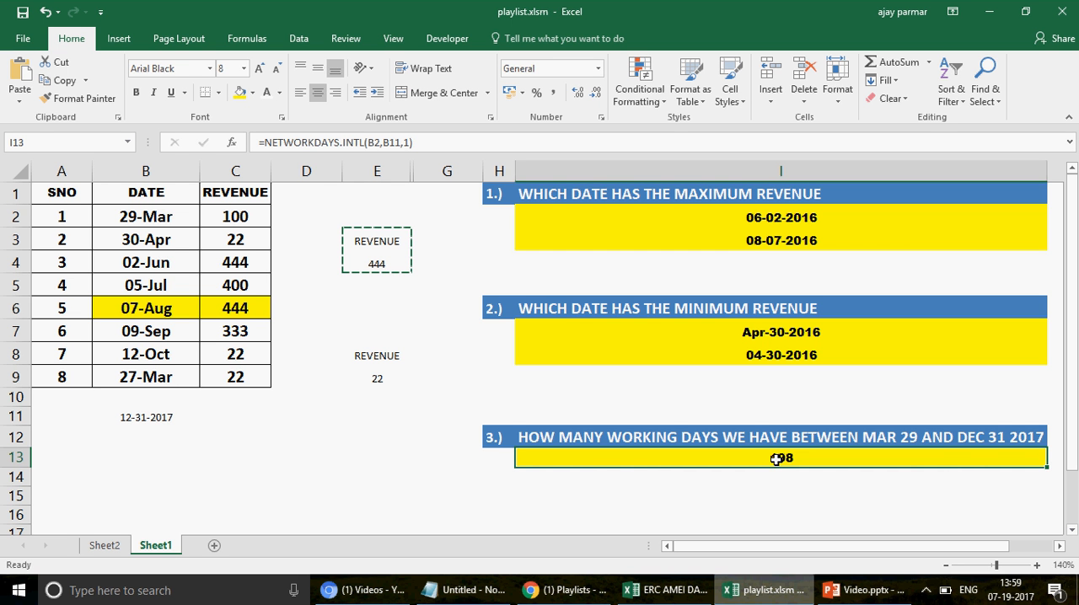
# Step: Turn the maximum revenue formulas in I2 and I3 into visible text by removing their leading equals signs
pyautogui.click(680, 213)
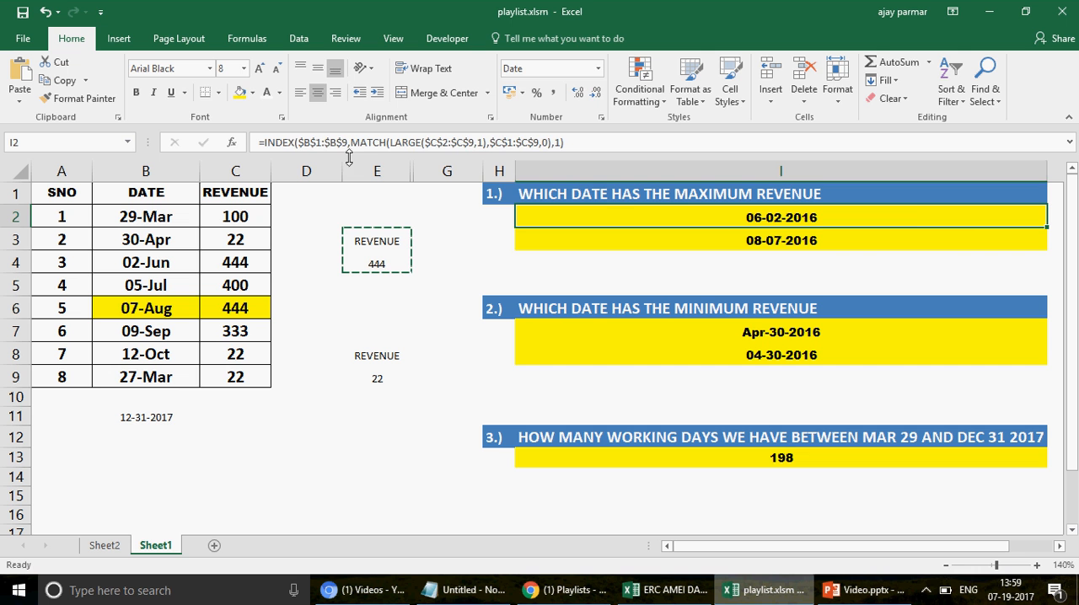
pyautogui.click(265, 144)
pyautogui.press('BackSpace')
pyautogui.press('Return')
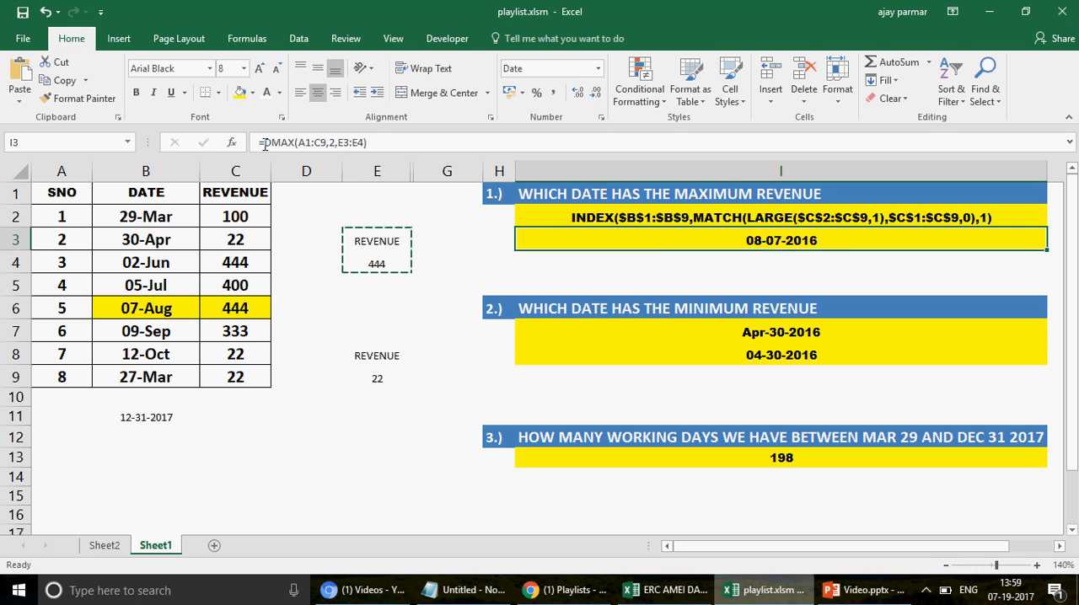
pyautogui.click(264, 144)
pyautogui.press('BackSpace')
pyautogui.press('Return')
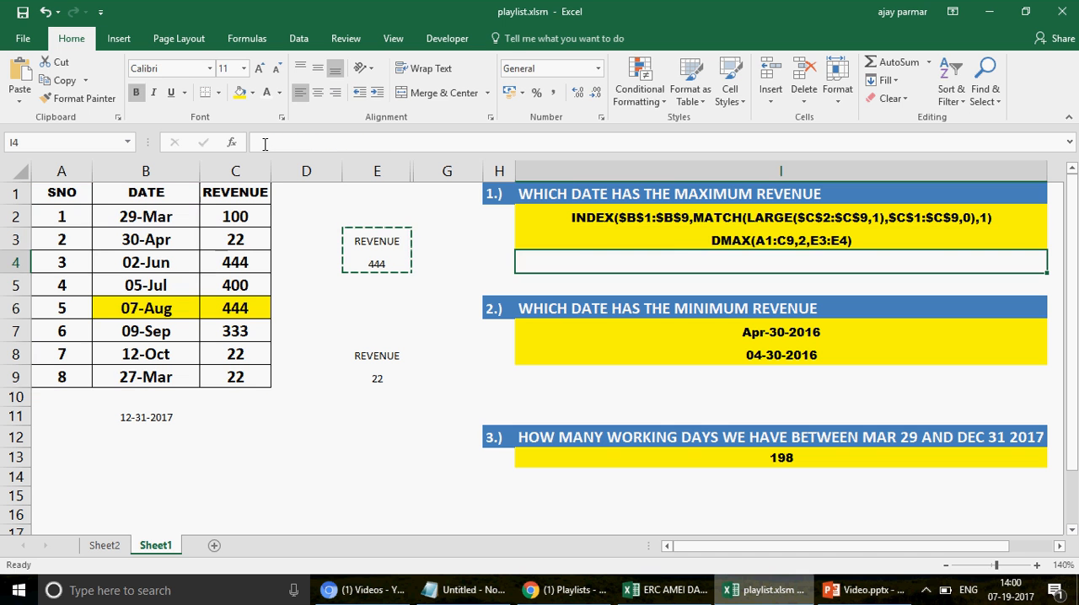
# Step: Show the DMIN formula in I8 as plain text by removing its leading equals sign
pyautogui.moveTo(624, 375); pyautogui.dragTo(598, 355)
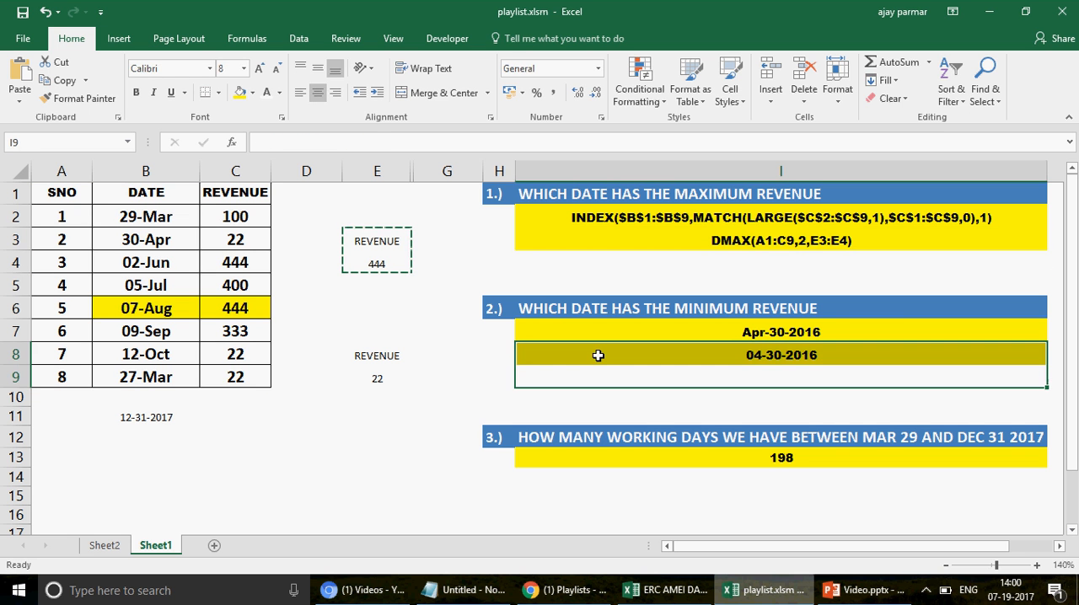
pyautogui.click(597, 355)
pyautogui.click(265, 144)
pyautogui.press('BackSpace')
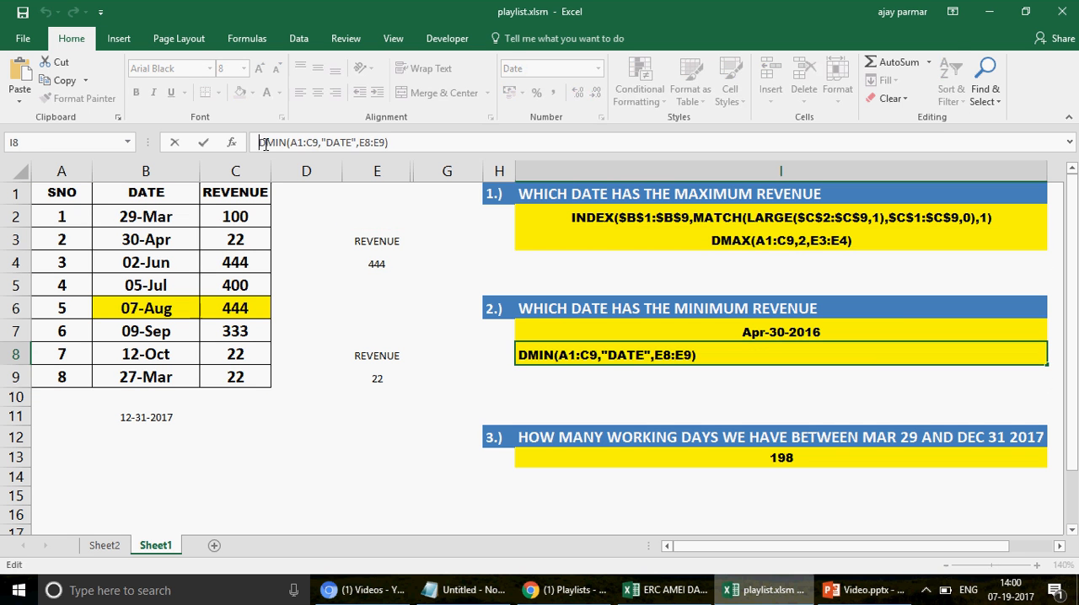
pyautogui.press('Return')
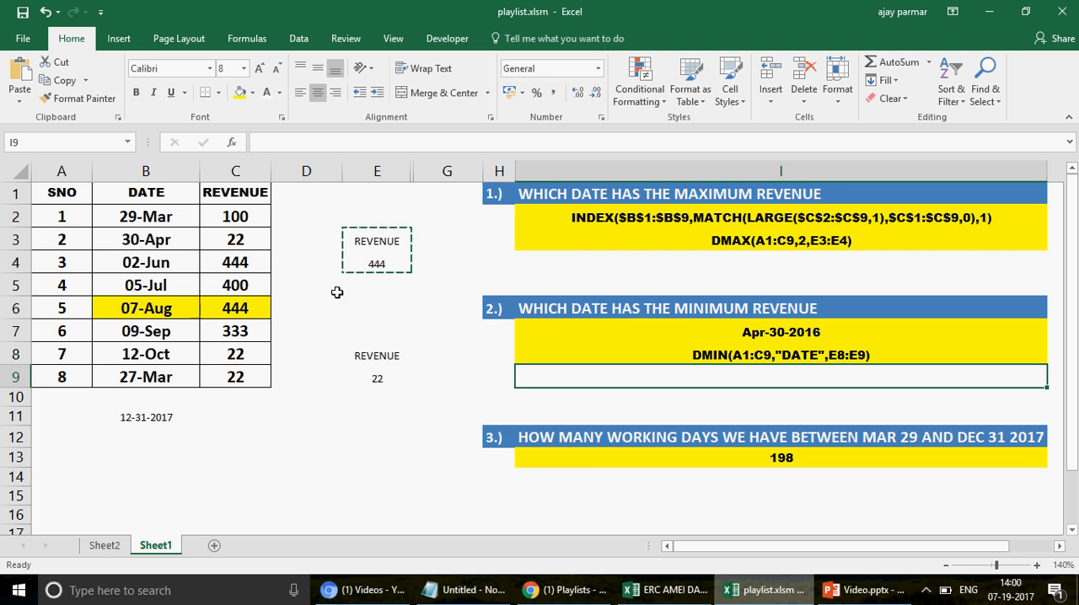
# Step: Show the NETWORKDAYS.INTL formula in I13 as plain text by removing its leading equals sign
pyautogui.click(594, 463)
pyautogui.click(263, 143)
pyautogui.press('BackSpace')
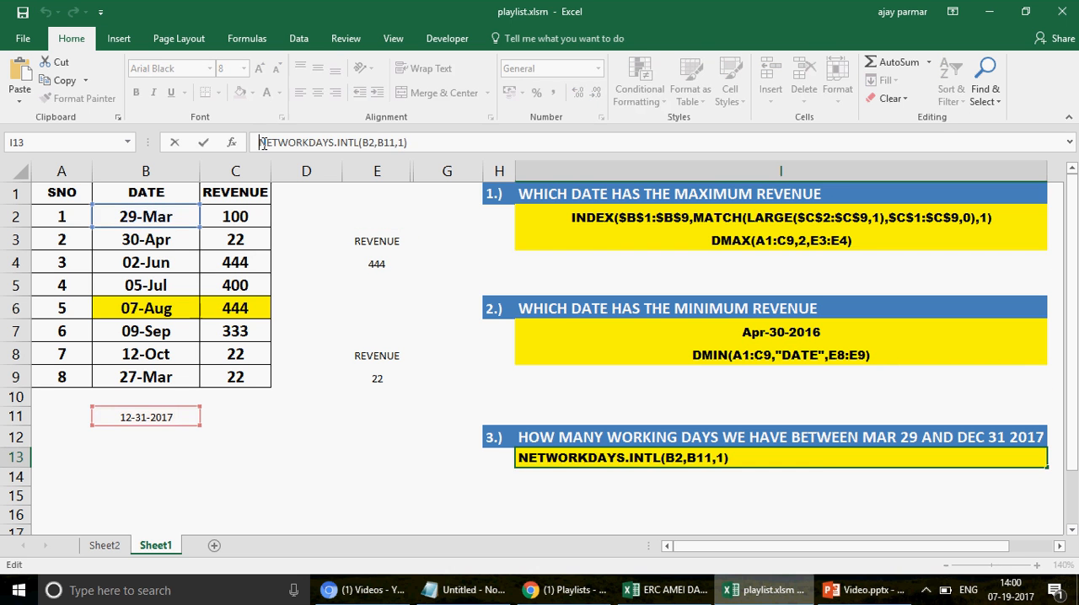
pyautogui.press('Return')
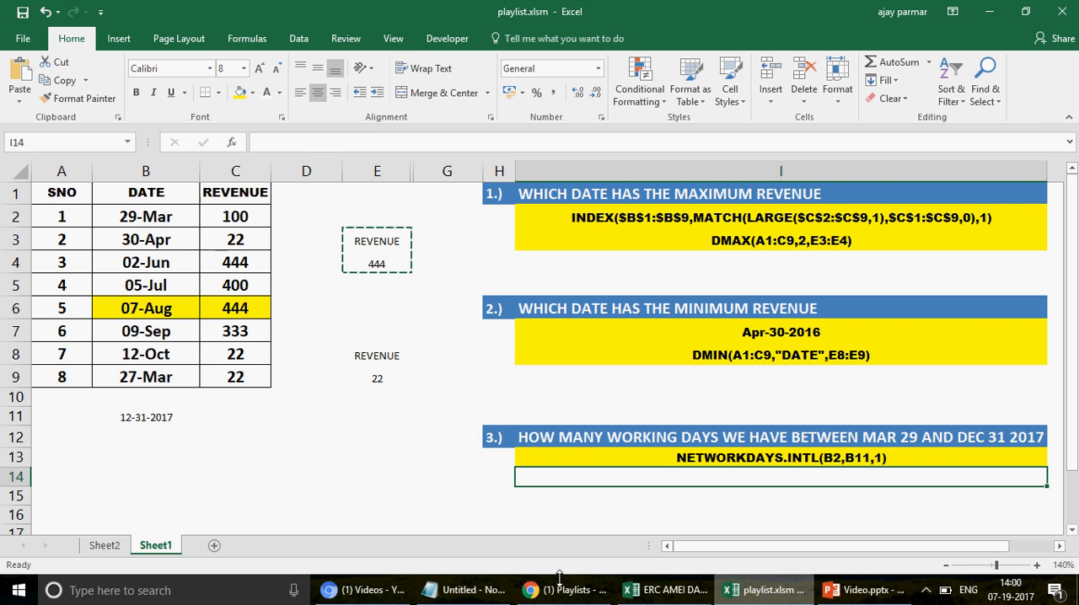
# Step: Look up the EXCEL VBA ACCESS INTERVIEW QUESTIONS entry in the Sheet2 topic list, and return to Sheet1
pyautogui.click(103, 545)
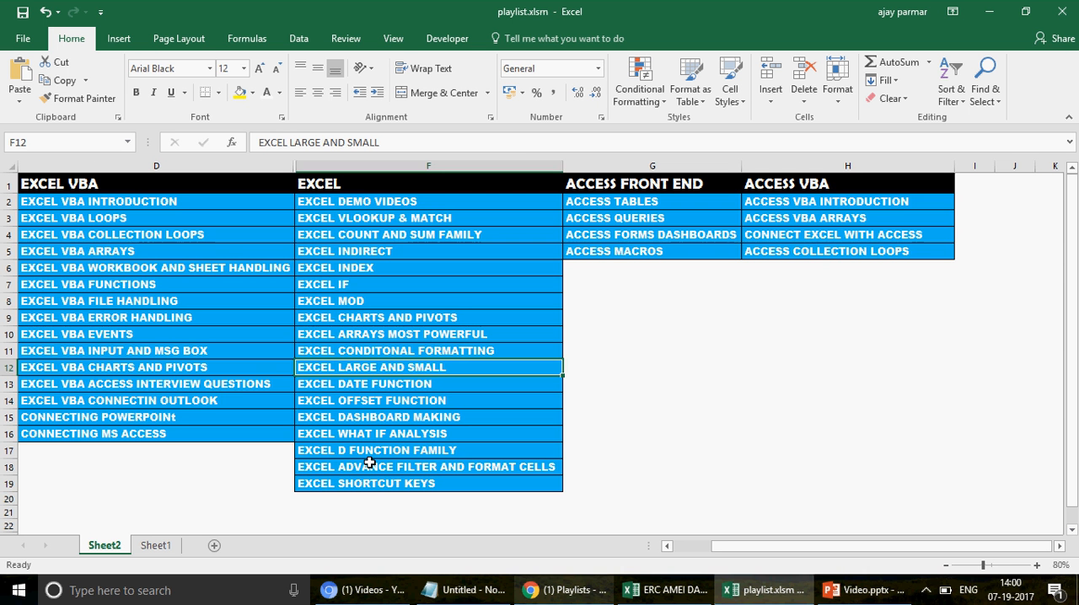
pyautogui.click(184, 388)
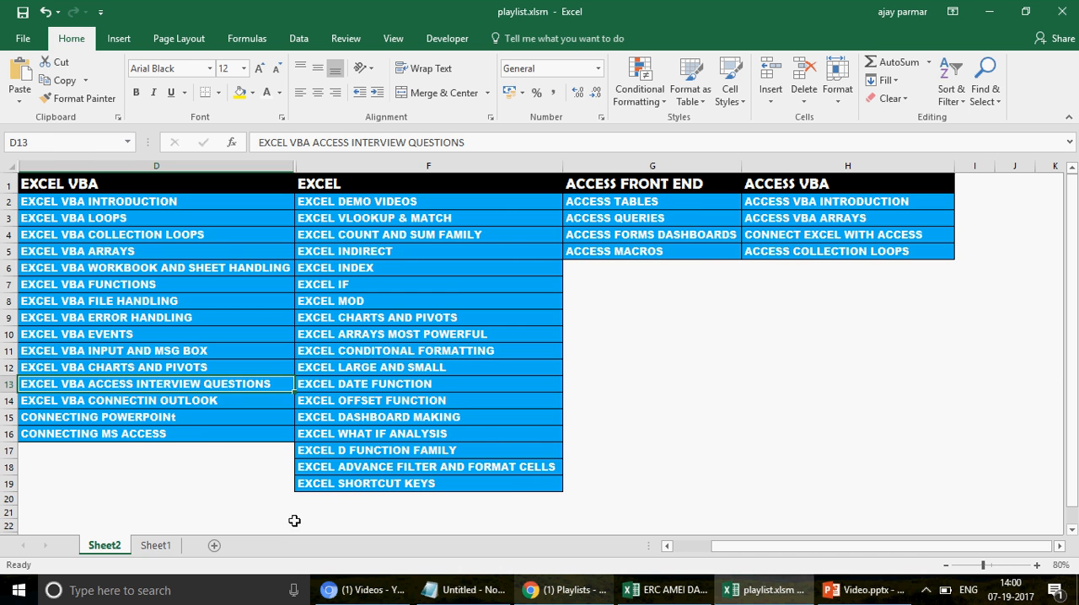
pyautogui.click(162, 545)
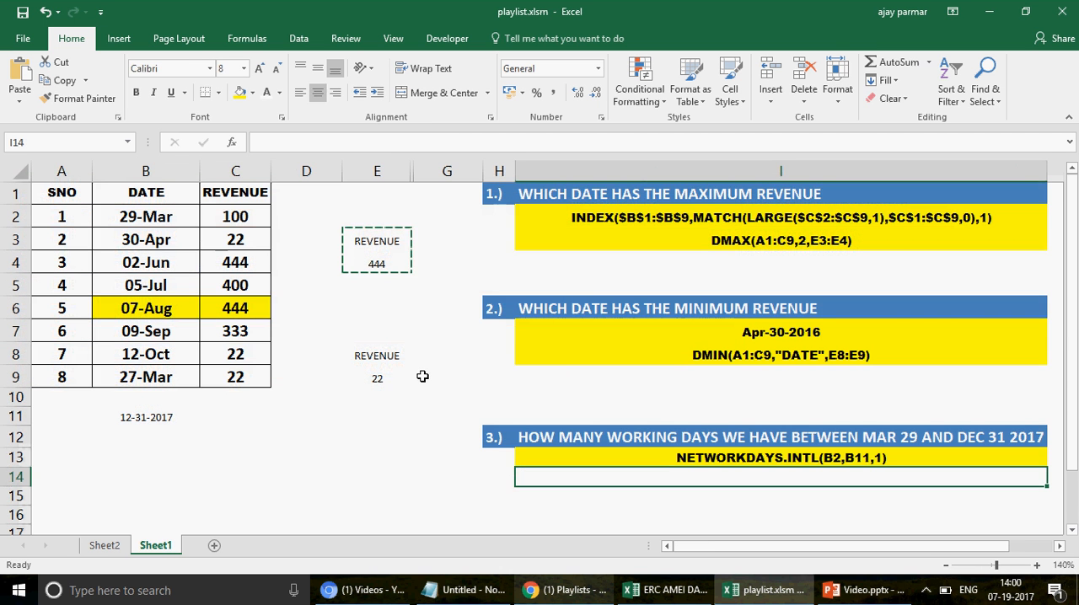